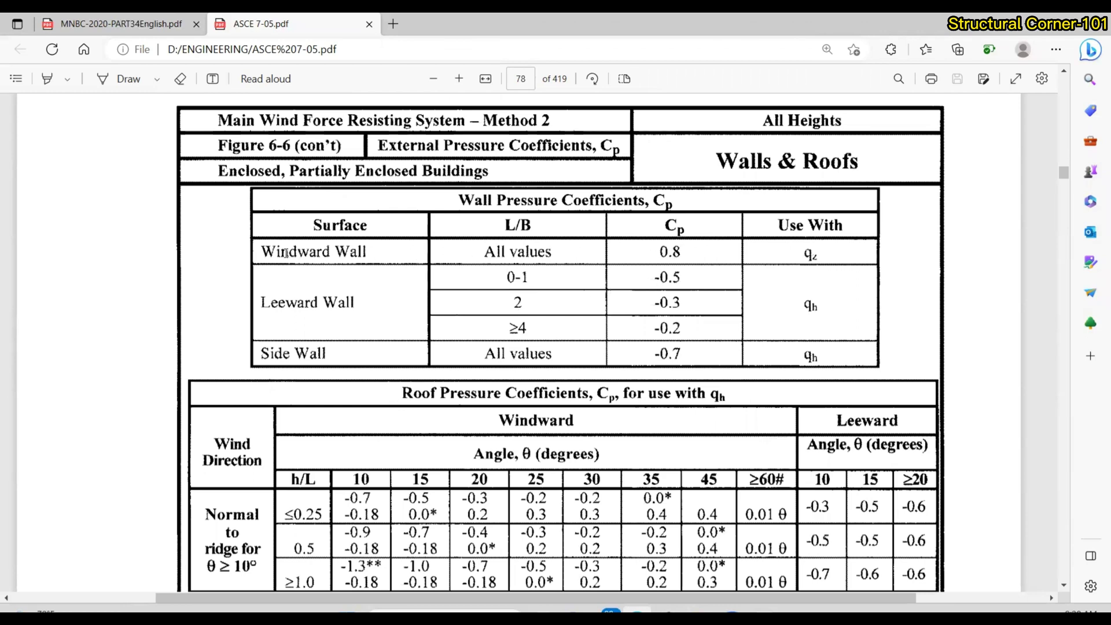
Examine the windward, leeward and side wall pressure coefficients in ASCE 7-05 Figure 6-6 together with the mansard roof wind diagrams
left_click_drag(263, 252, 383, 251)
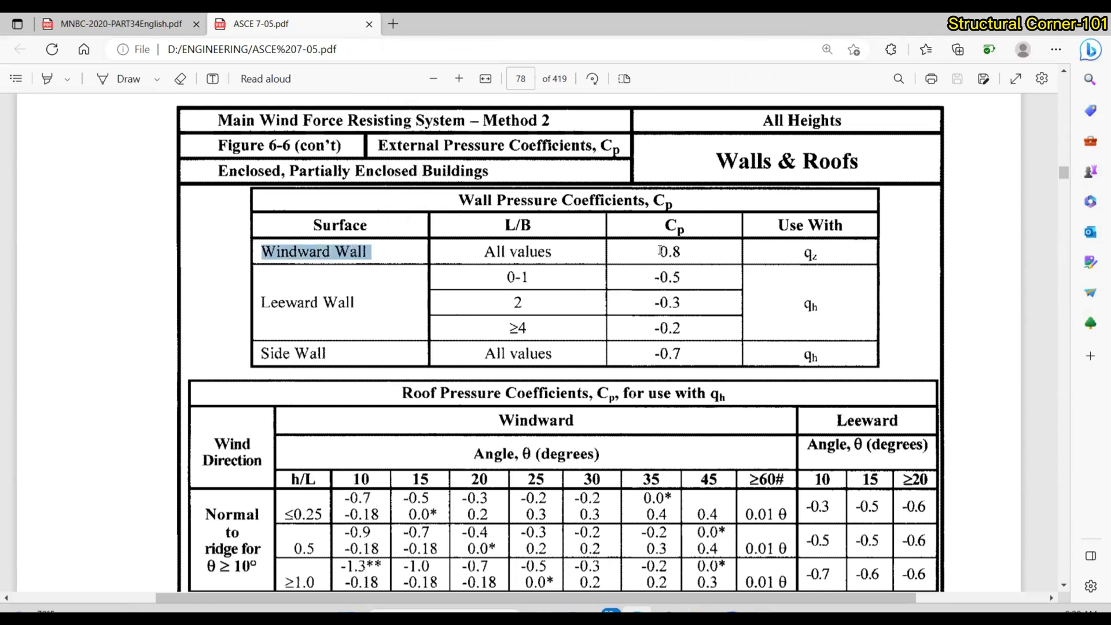
left_click_drag(658, 253, 687, 252)
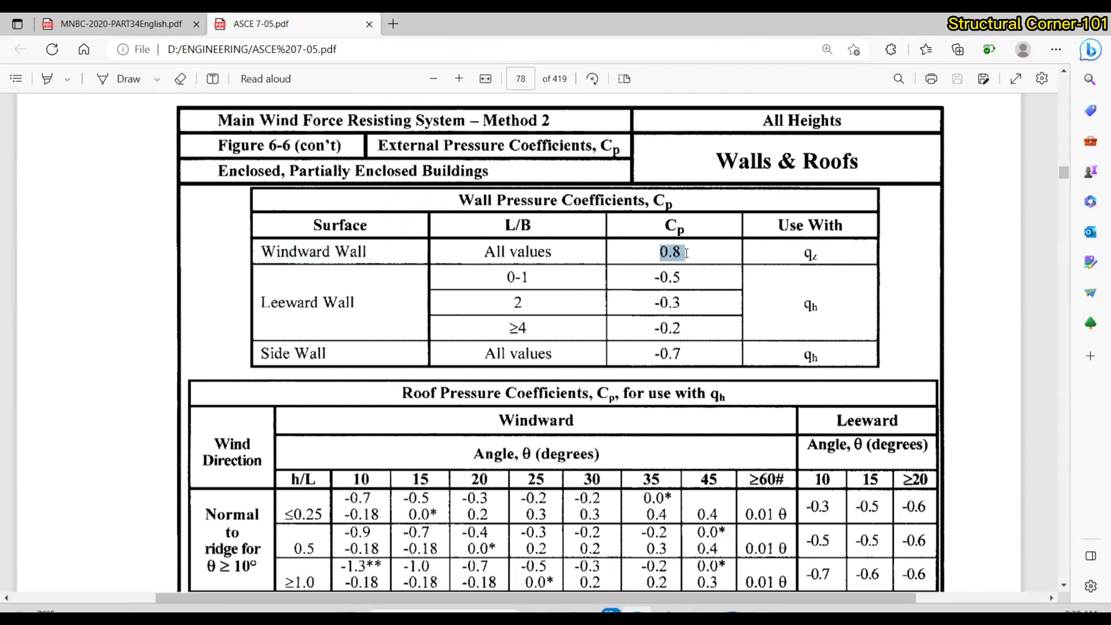
left_click(684, 253)
scroll(510, 263, "up", 10)
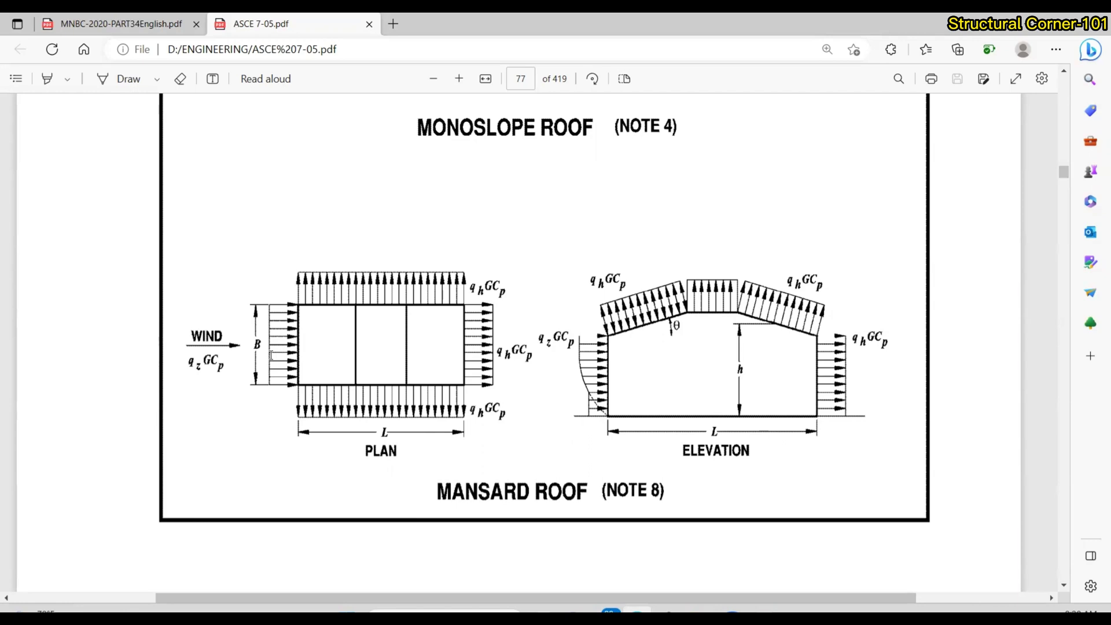
scroll(364, 398, "down", 10)
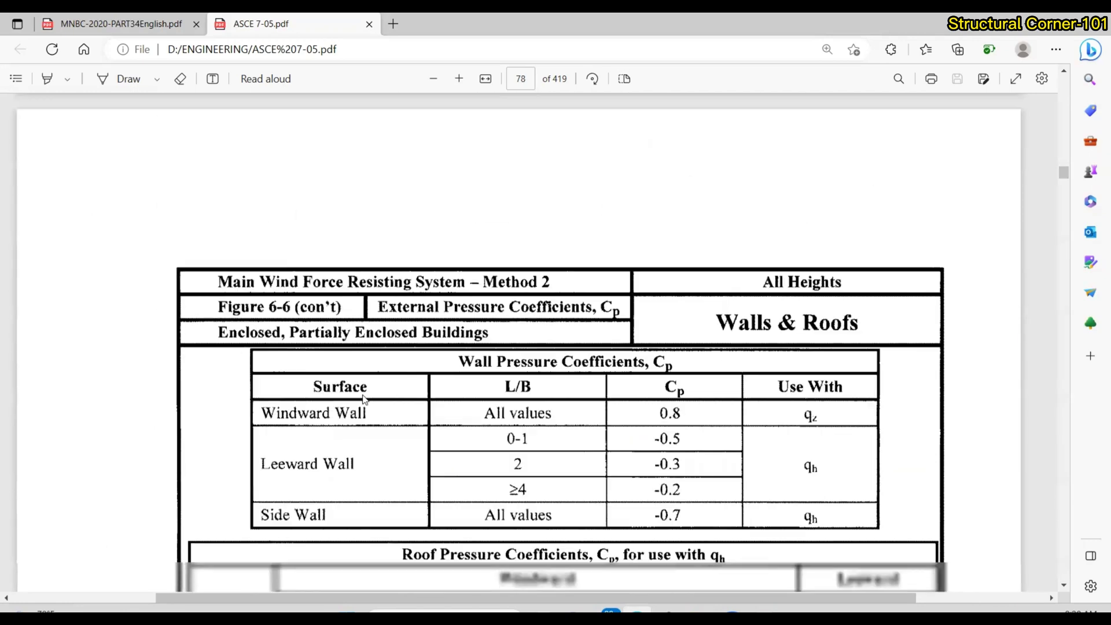
scroll(417, 399, "down", 2)
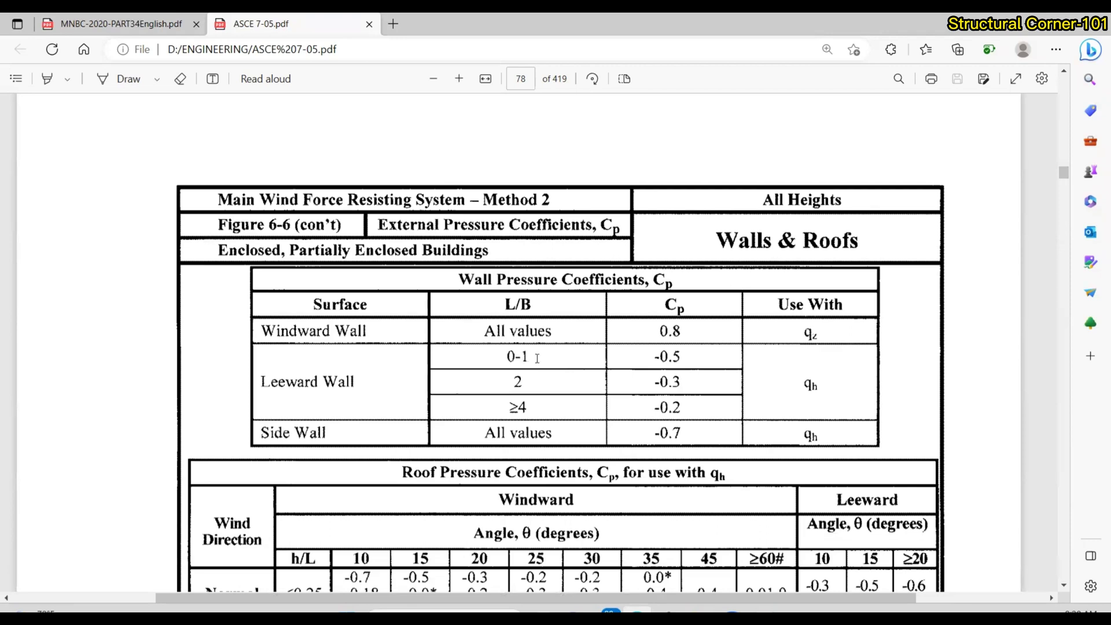
double_click(695, 357)
left_click(653, 359)
scroll(653, 359, "down", 2)
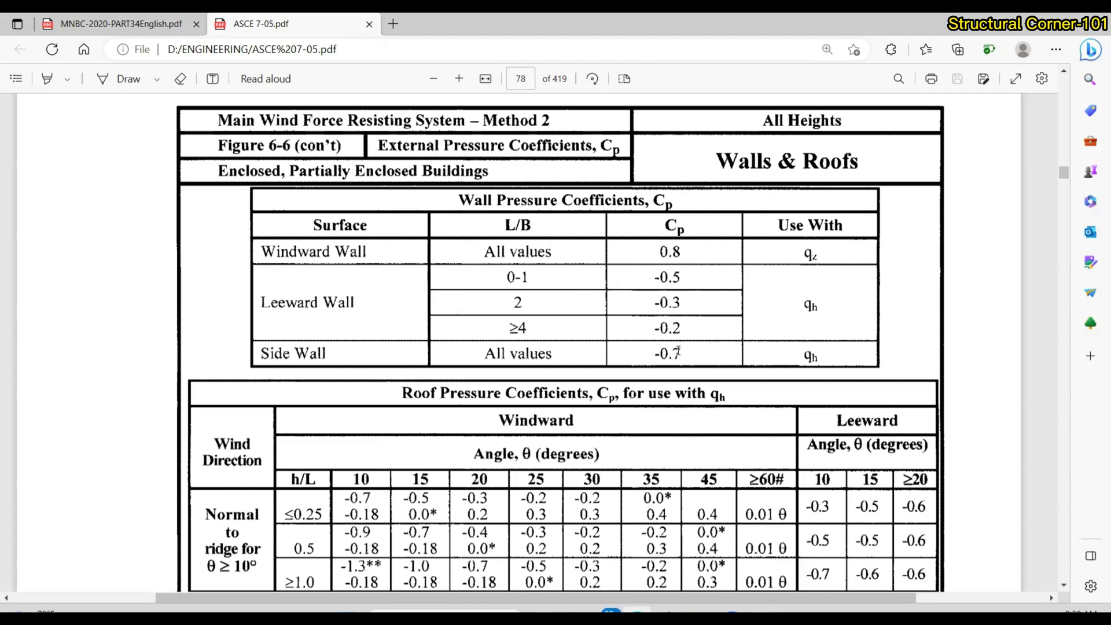
scroll(677, 351, "up", 1)
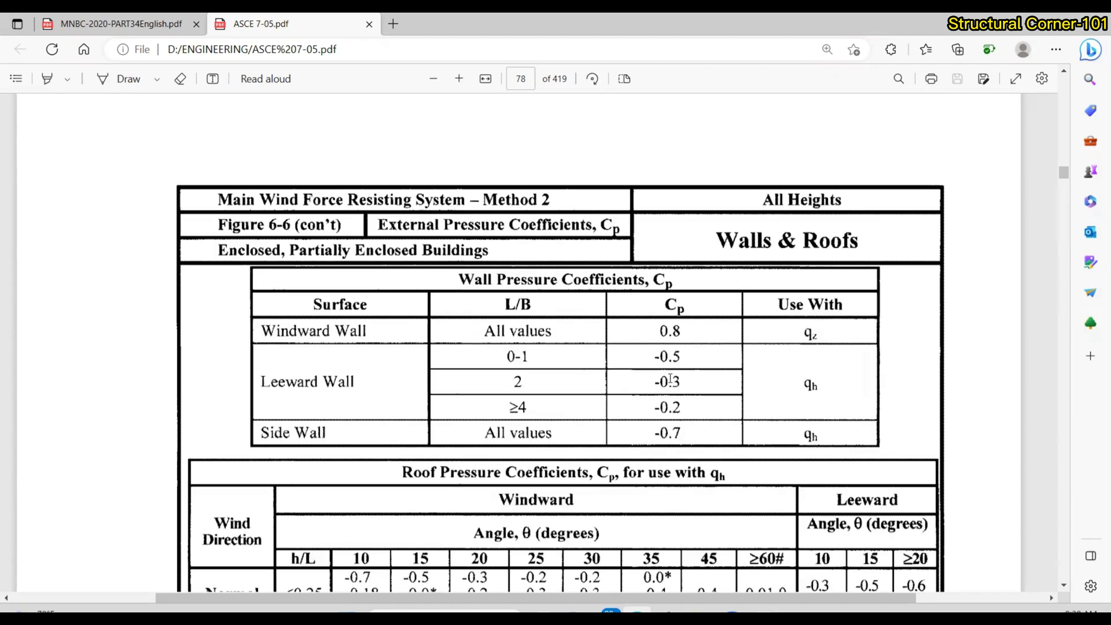
scroll(672, 291, "down", 1)
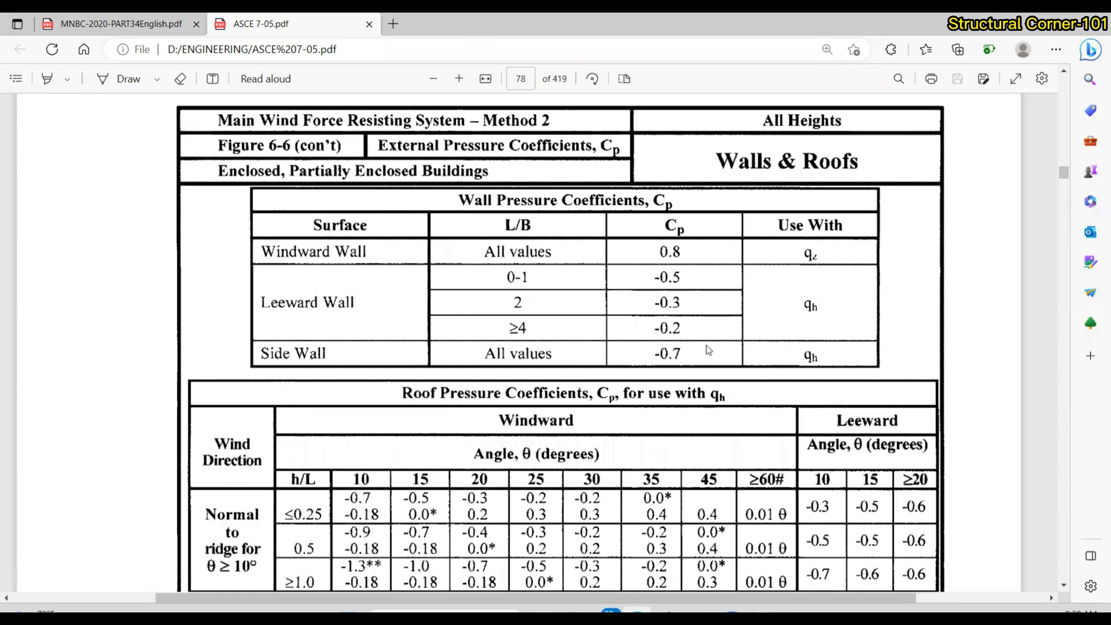
scroll(663, 376, "up", 8)
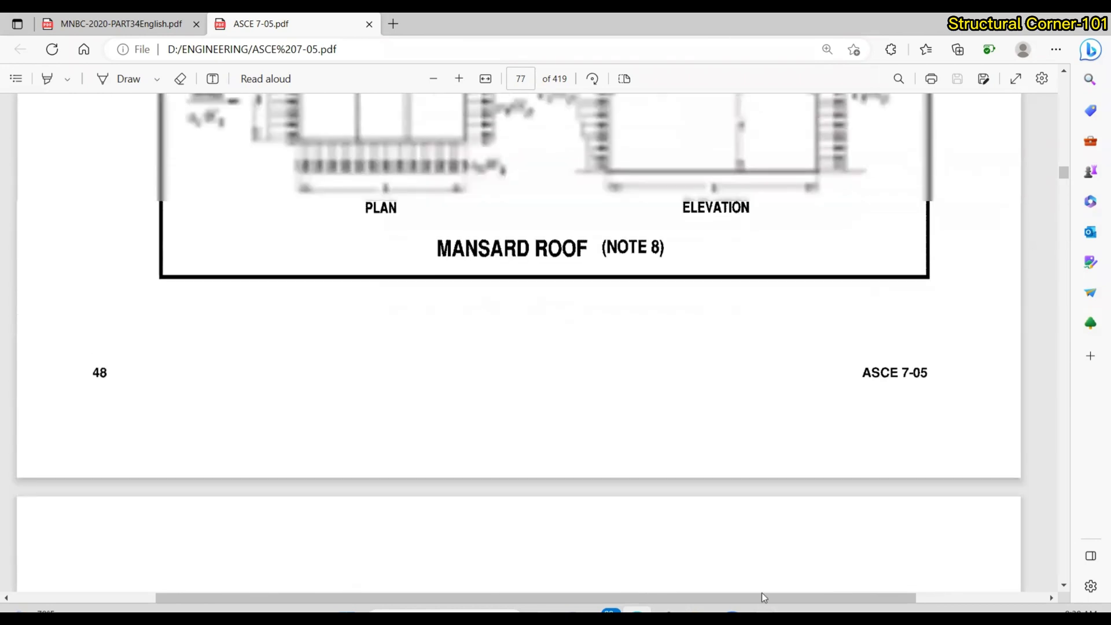
Switch to ETABS and review the story heights, elevations, master story and similar-story settings in the story data
key("alt+Tab")
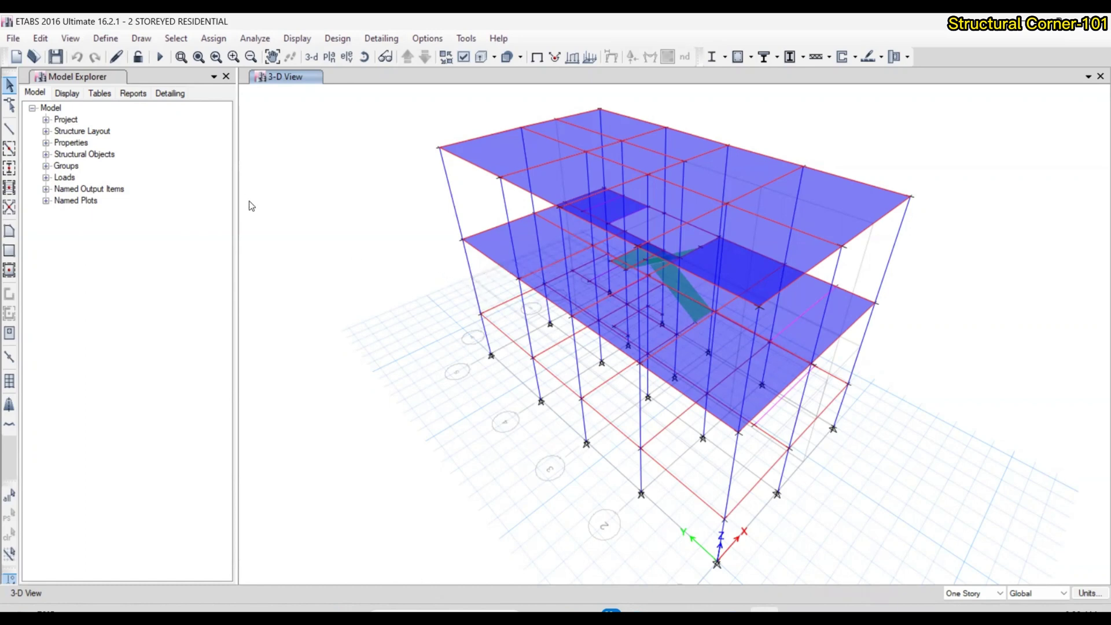
left_click(40, 38)
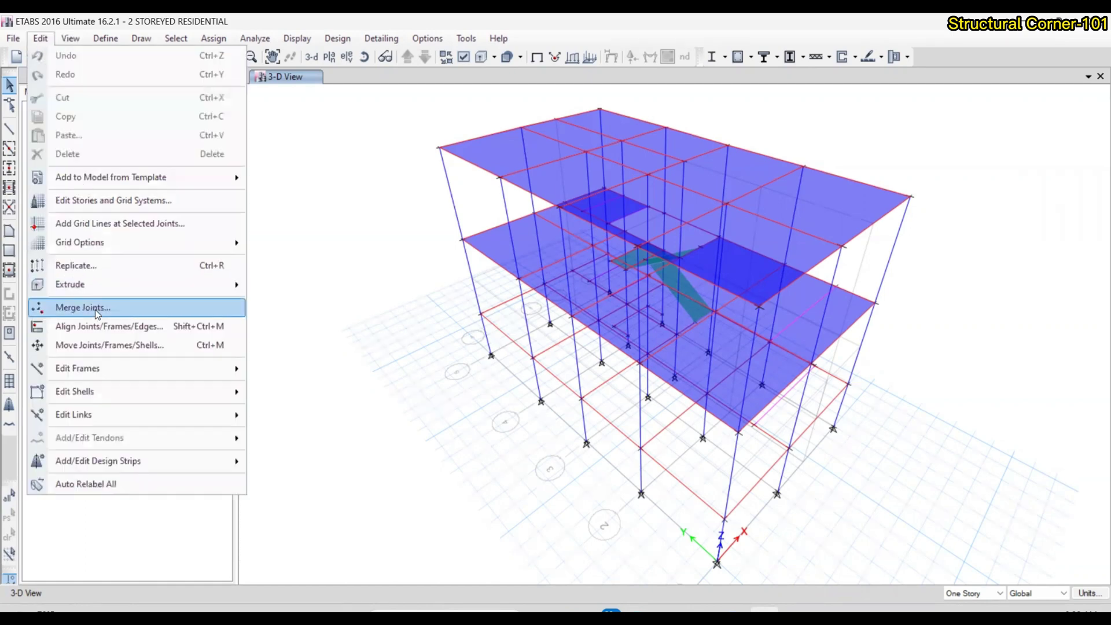
left_click(85, 200)
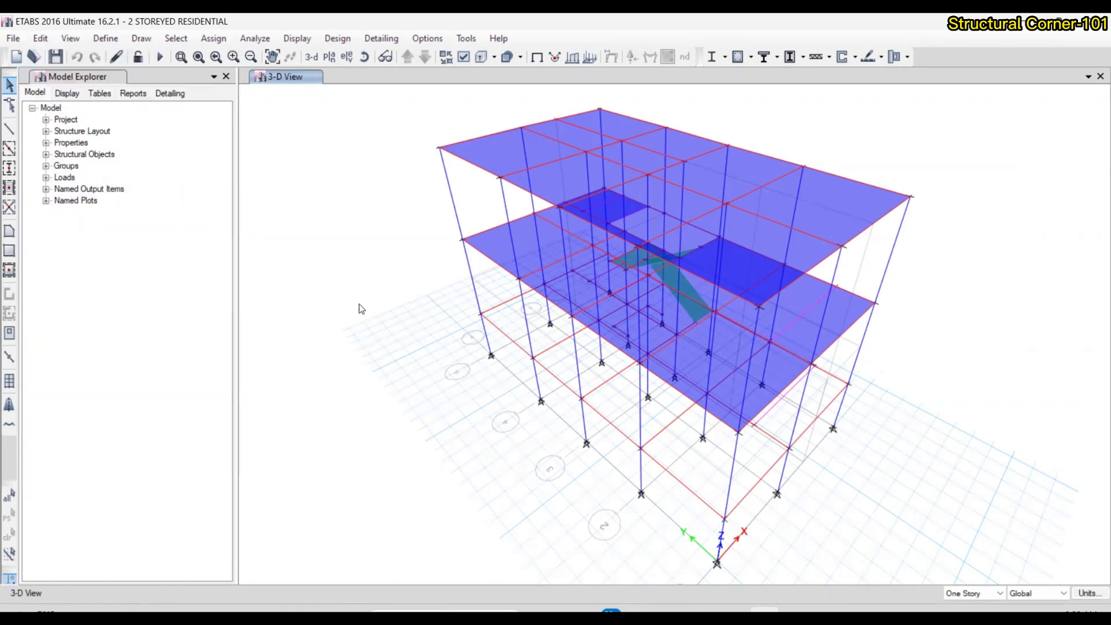
left_click_drag(550, 106, 261, 90)
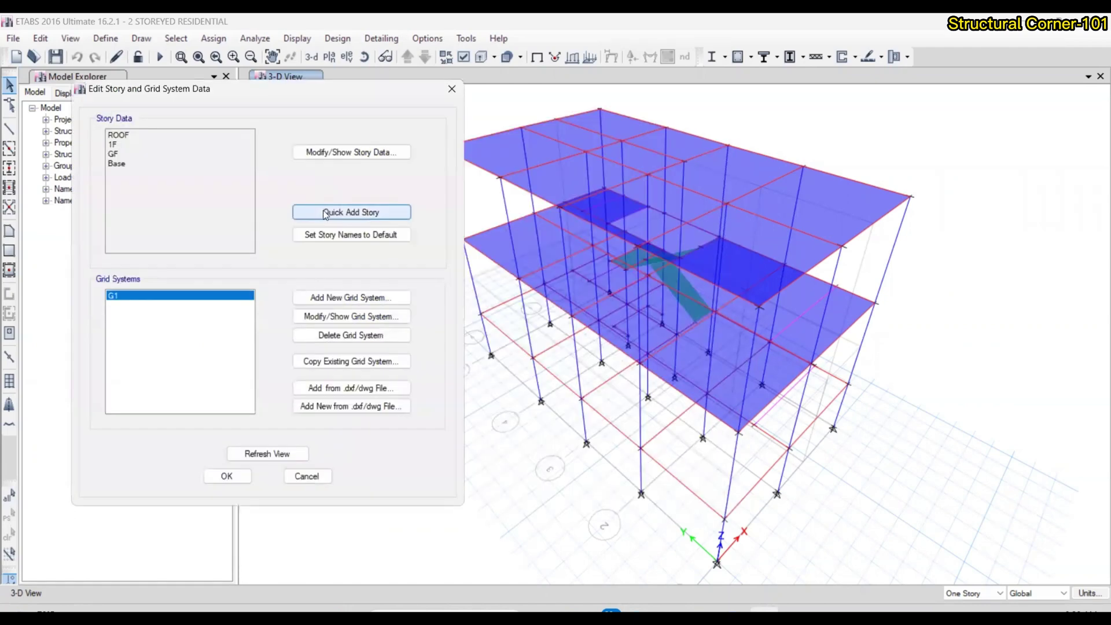
left_click(350, 153)
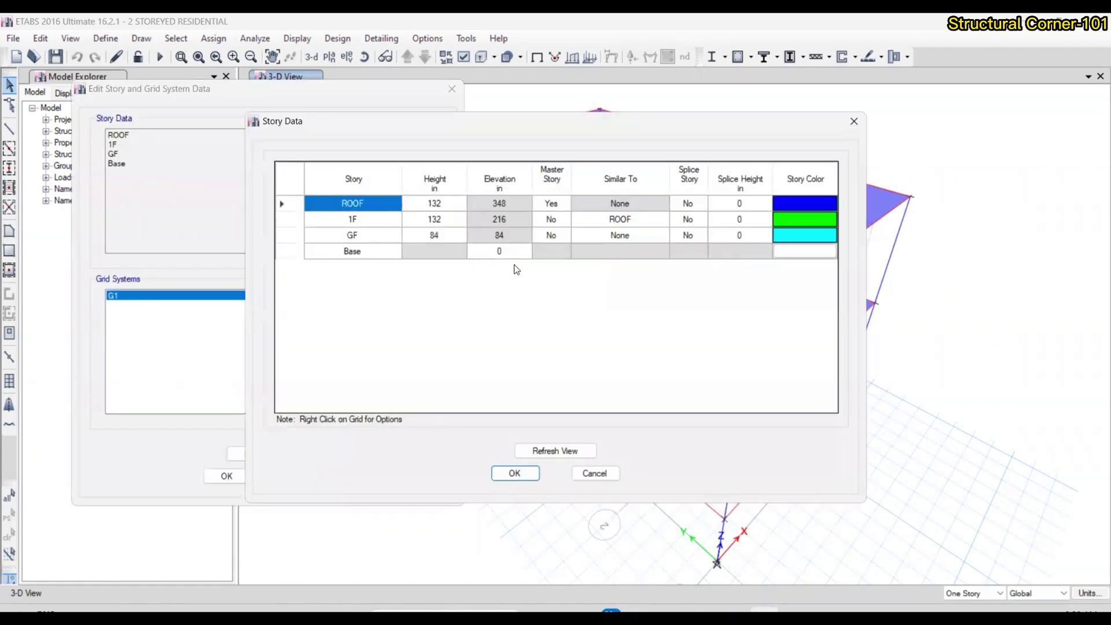
left_click_drag(423, 121, 177, 63)
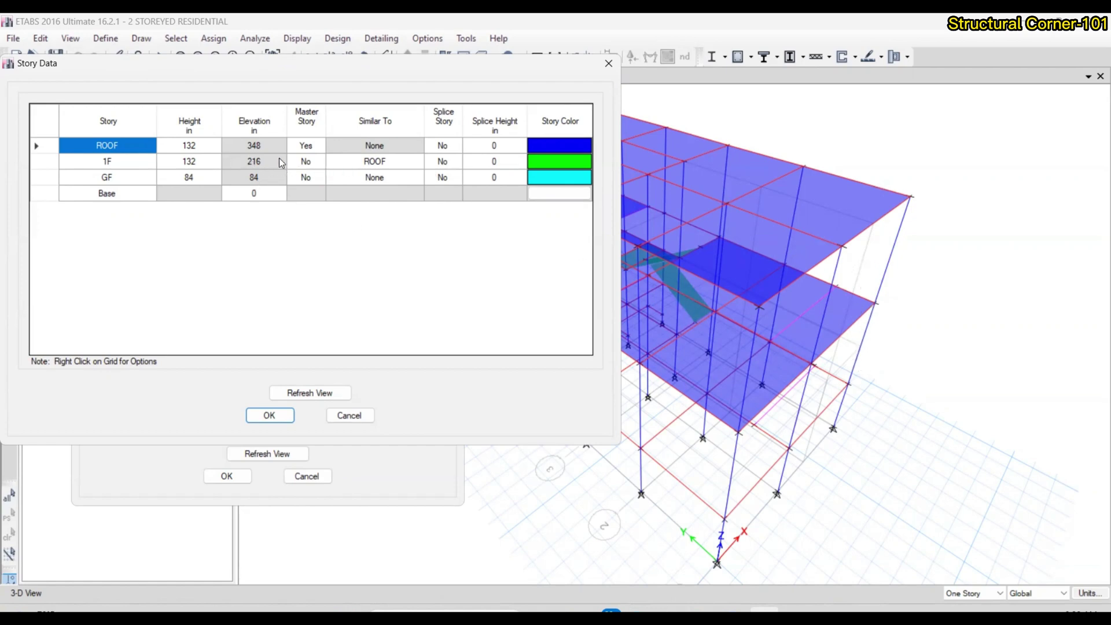
left_click(262, 418)
left_click(227, 476)
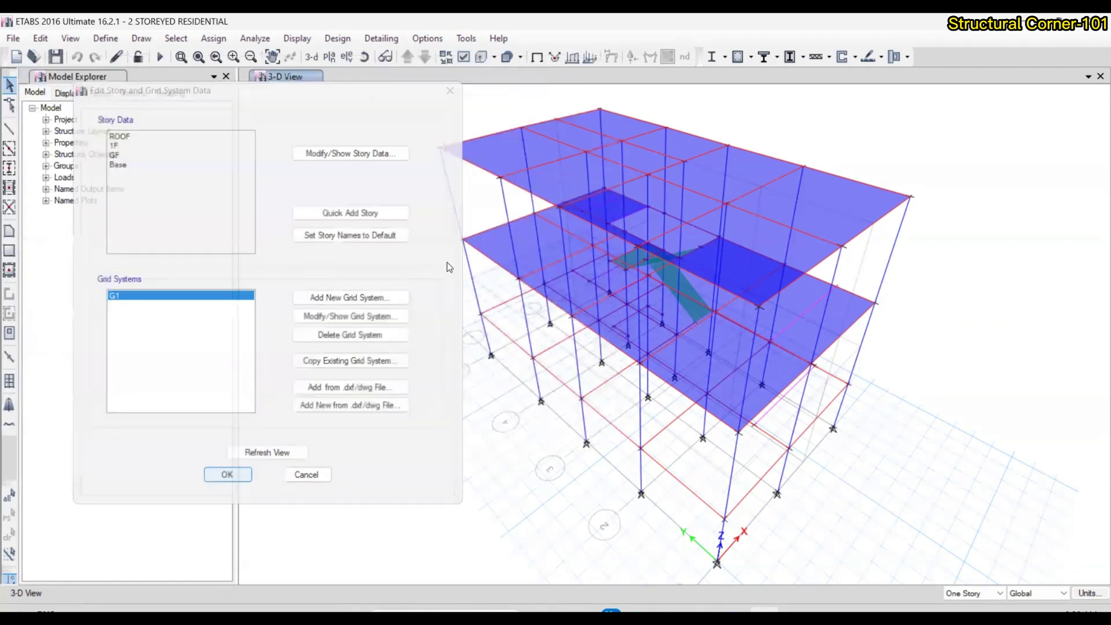
Set the drawing scope to Similar Stories and display the ROOF plan view
left_click(983, 589)
left_click(969, 620)
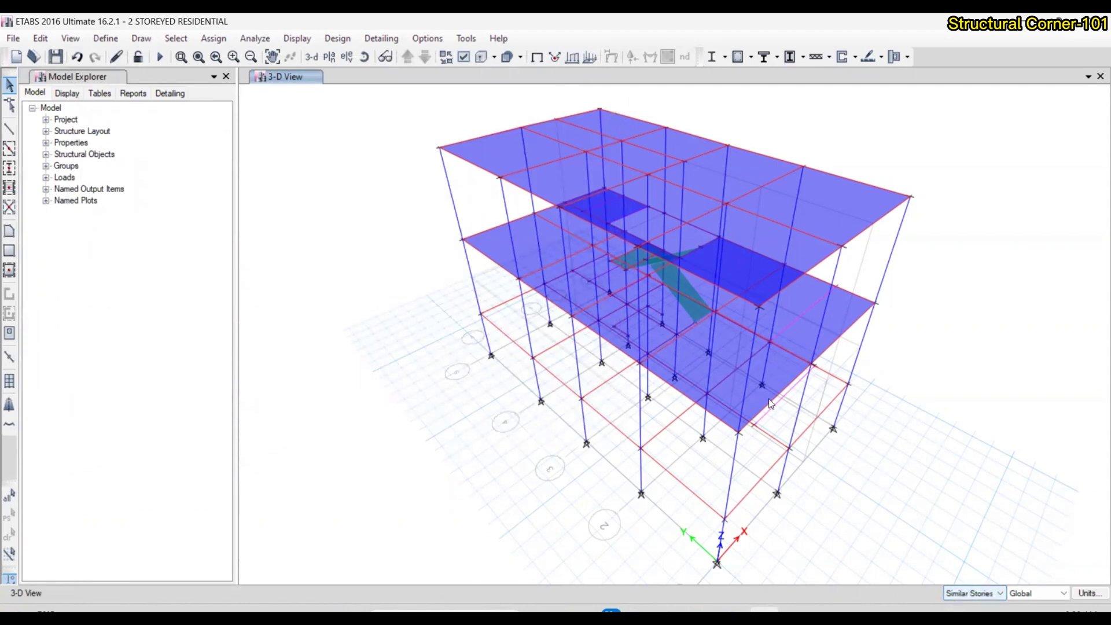
left_click(329, 57)
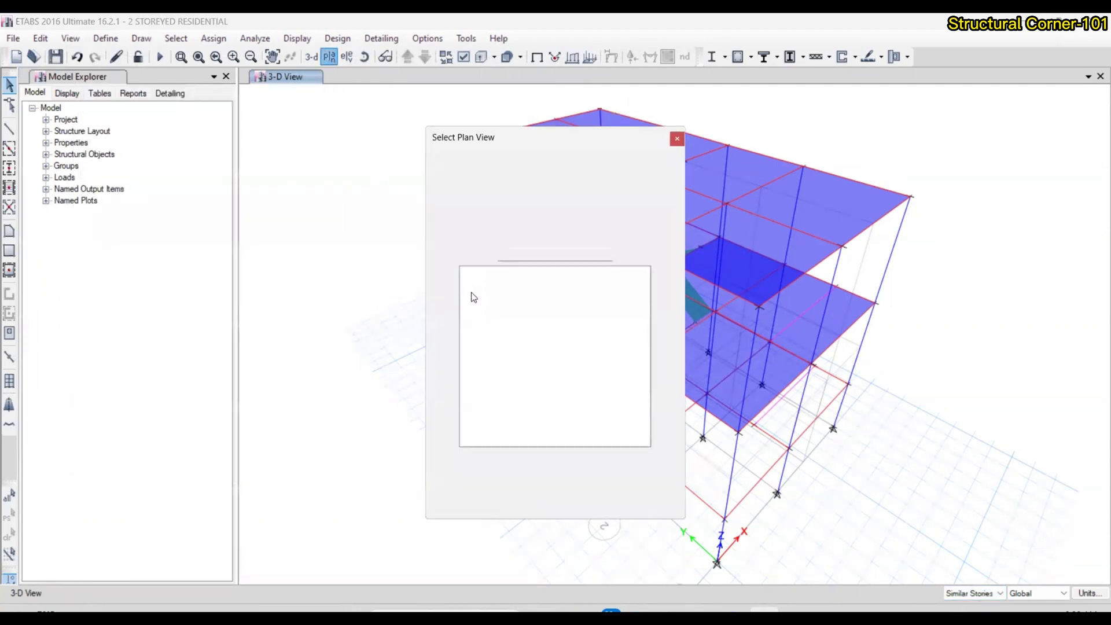
left_click(611, 494)
left_click(559, 492)
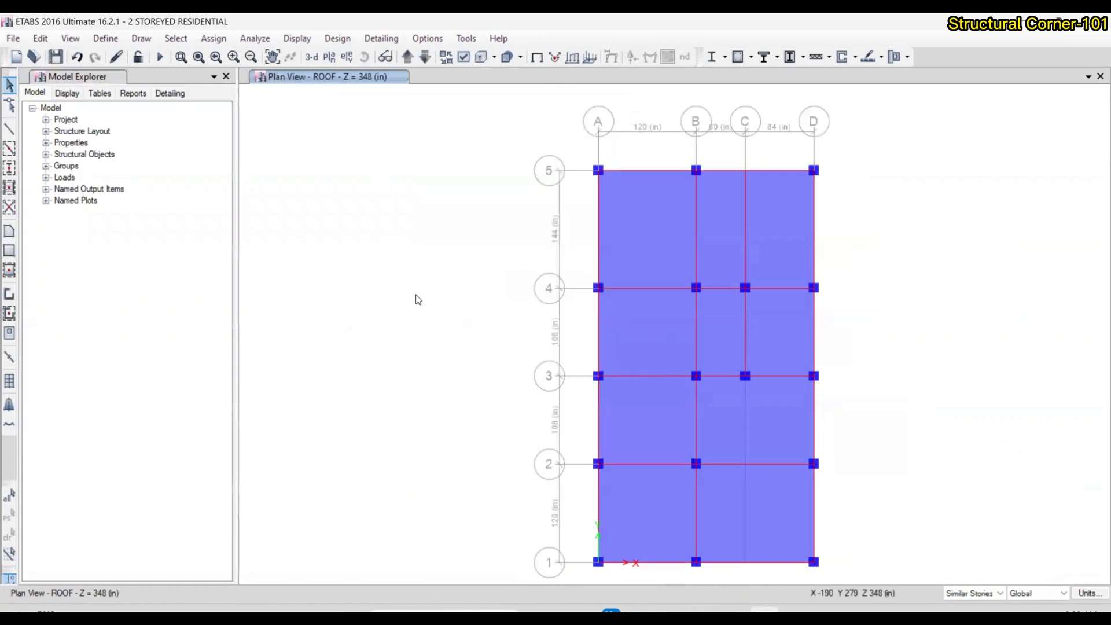
scroll(366, 241, "down", 3)
scroll(464, 285, "up", 3)
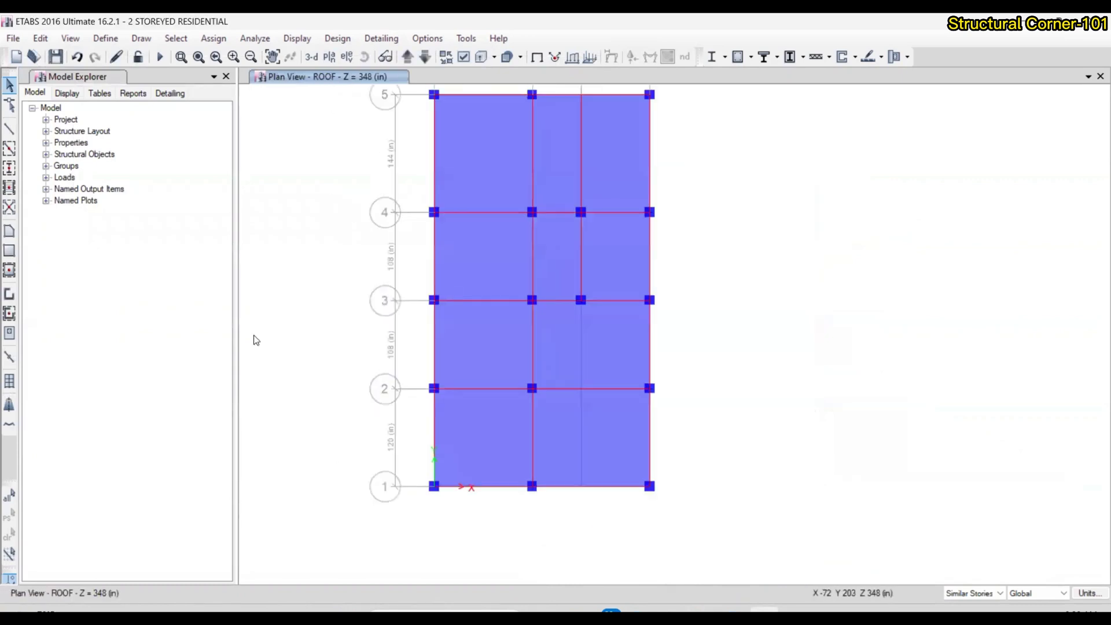
Draw pier walls with property None along grid line A, bay by bay from grid 1 to grid 5
left_click(9, 295)
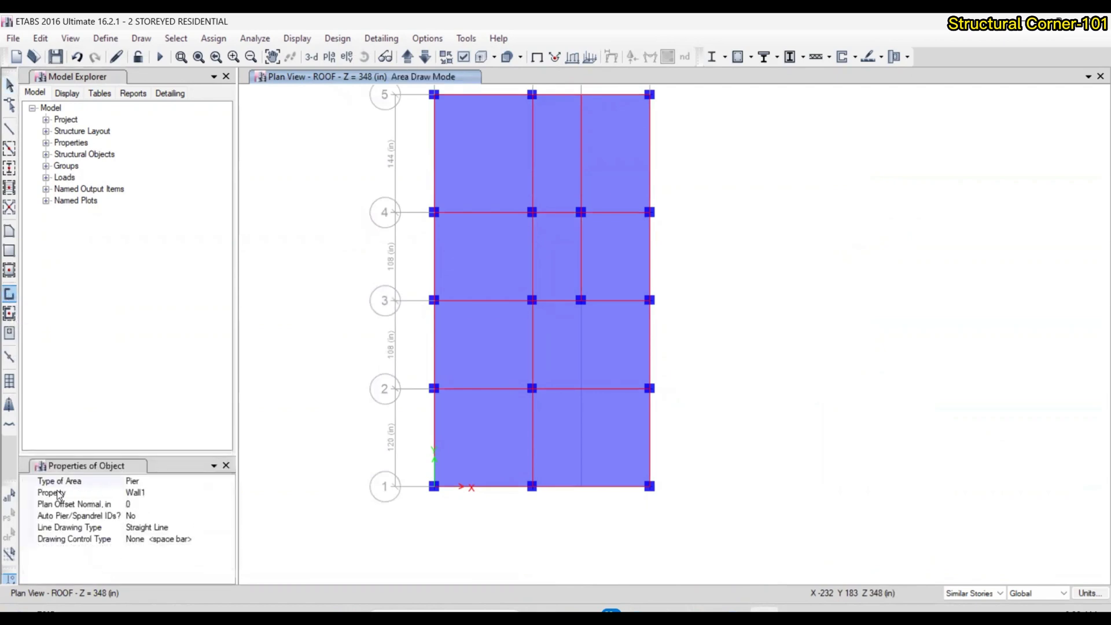
left_click(191, 494)
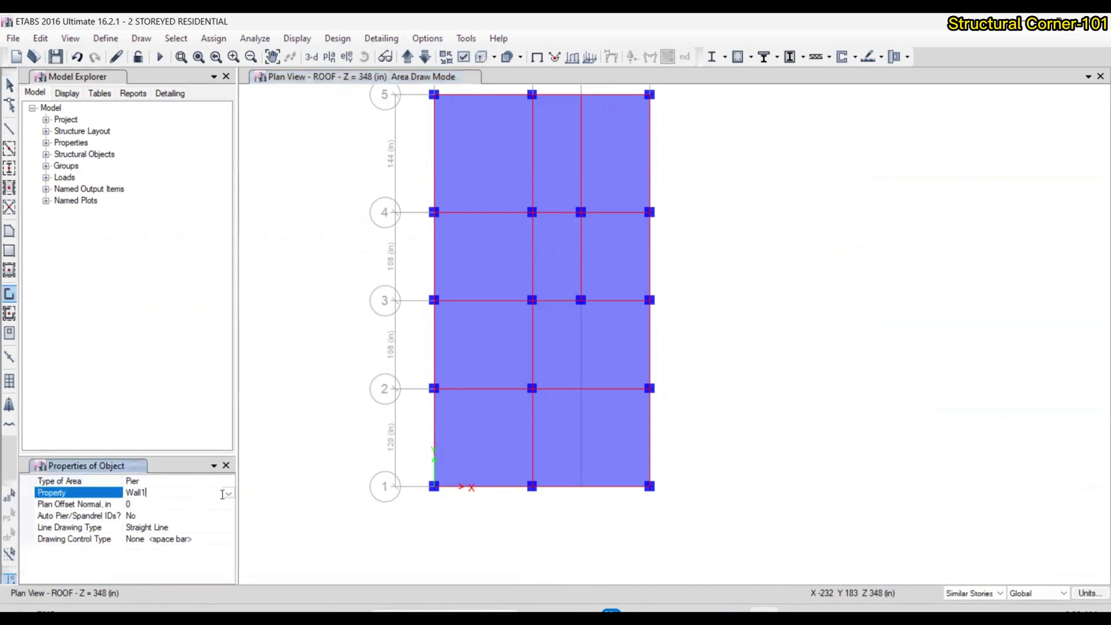
left_click(229, 493)
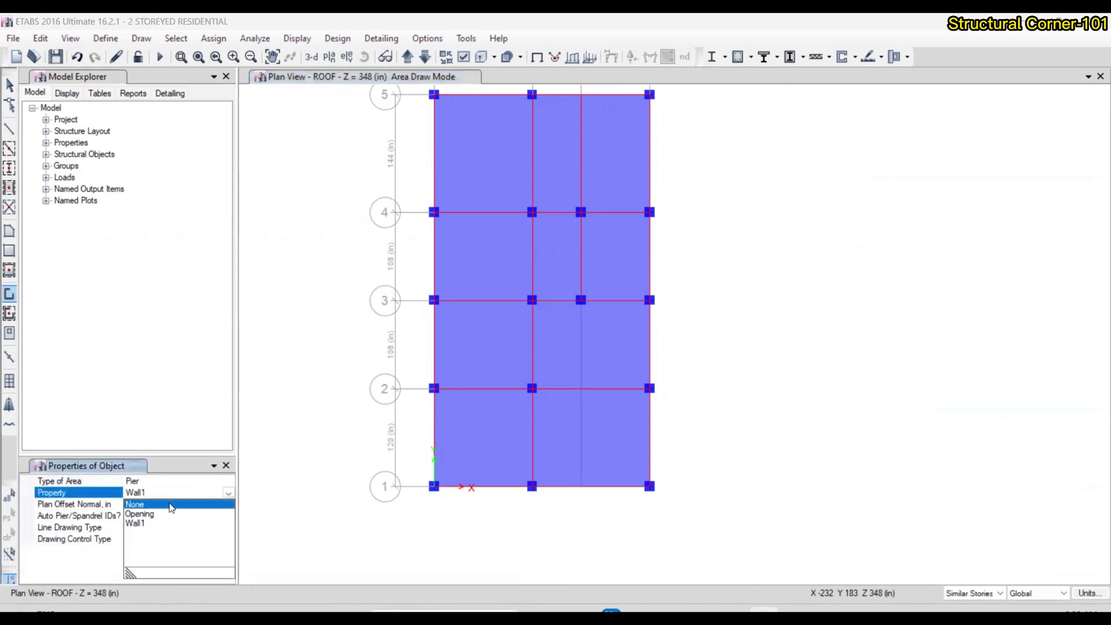
left_click(139, 505)
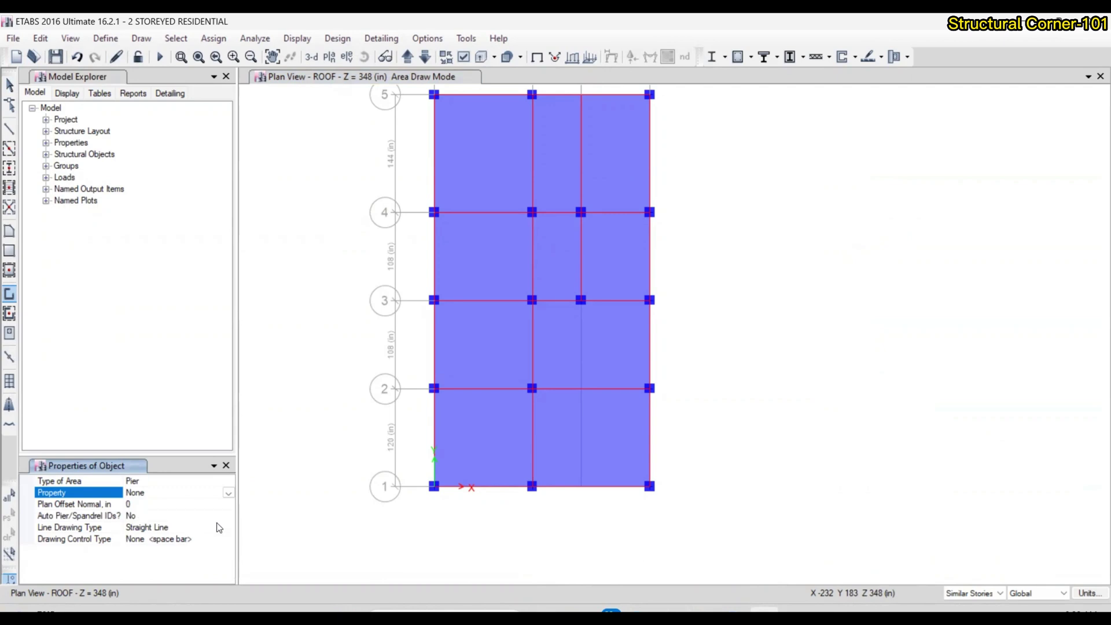
left_click(435, 488)
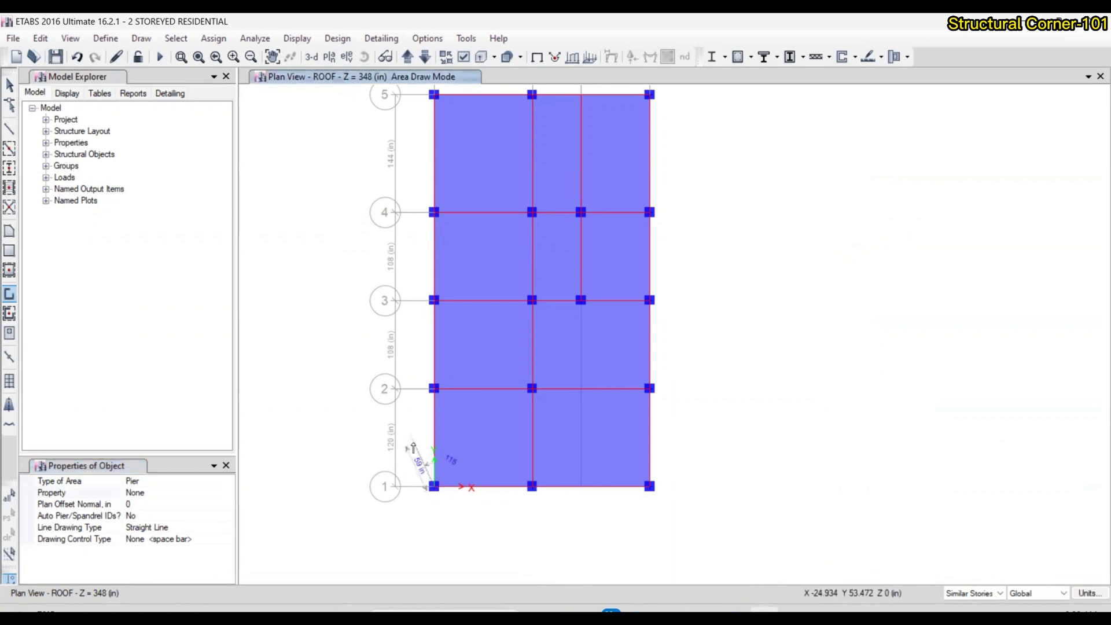
left_click(434, 390)
left_click(434, 300)
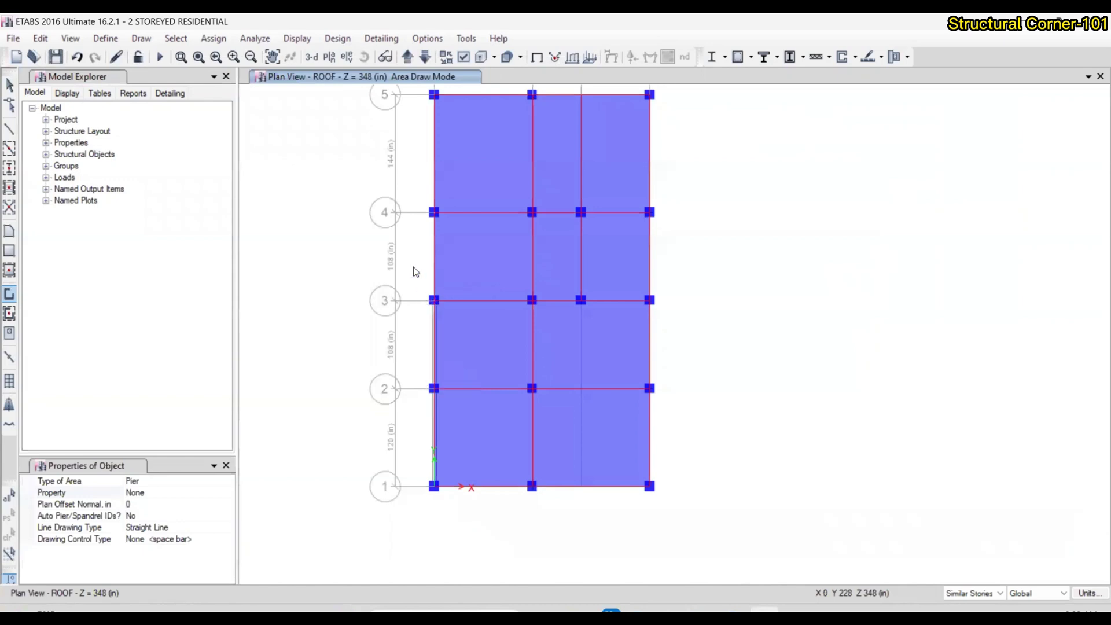
left_click(434, 213)
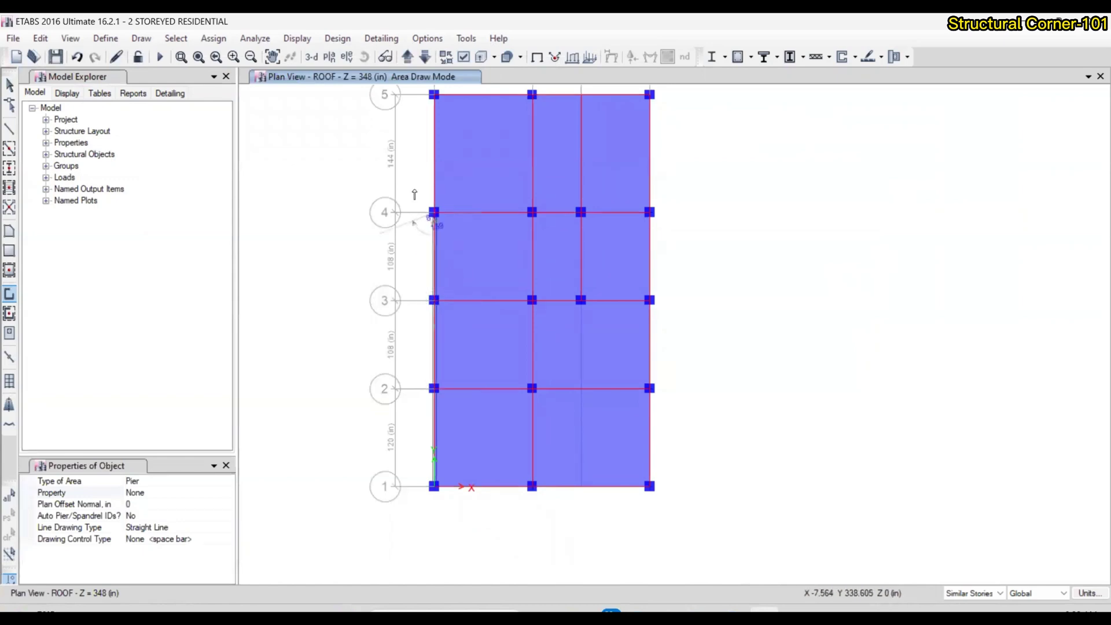
scroll(427, 271, "down", 3)
scroll(427, 271, "up", 3)
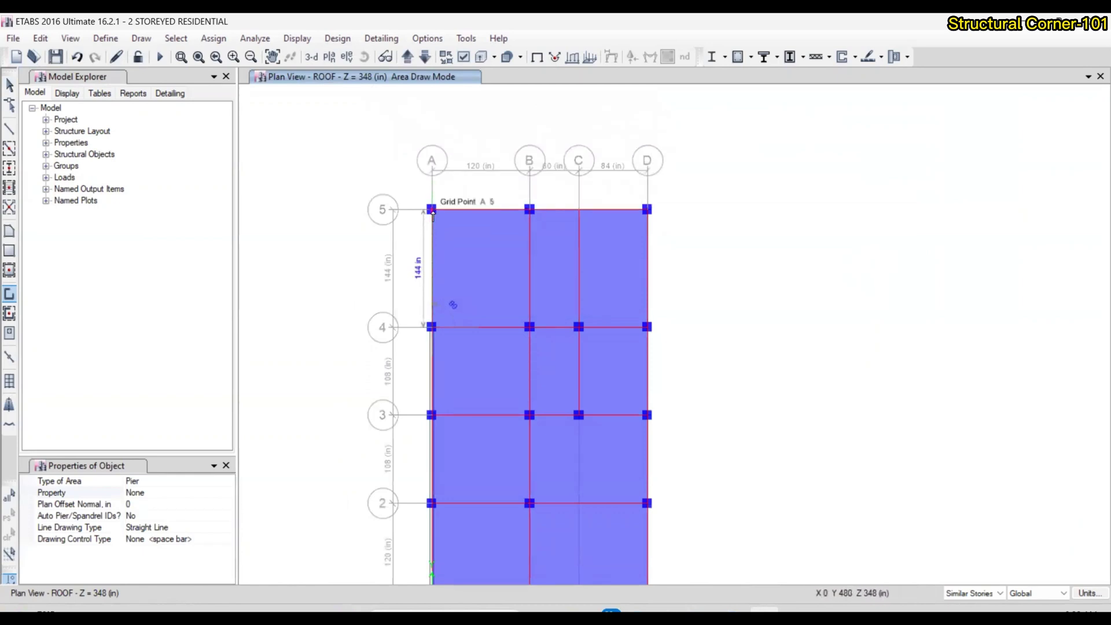
left_click(431, 209)
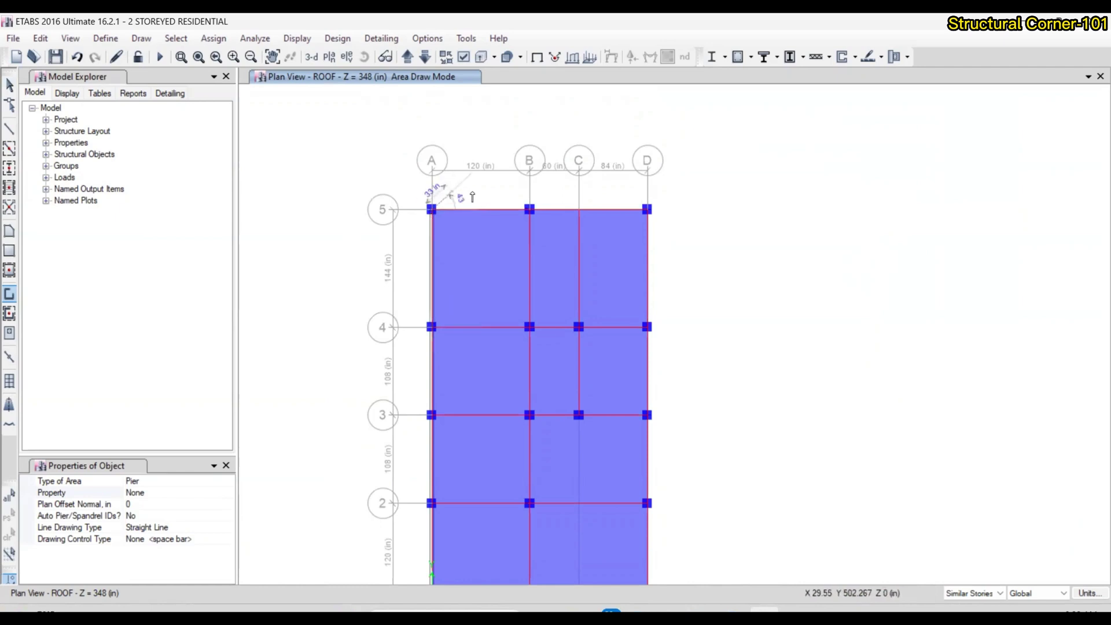
Draw property-None pier walls bay by bay along grid line 5 from A to D, continuing down grid line D to grid 1
left_click(529, 210)
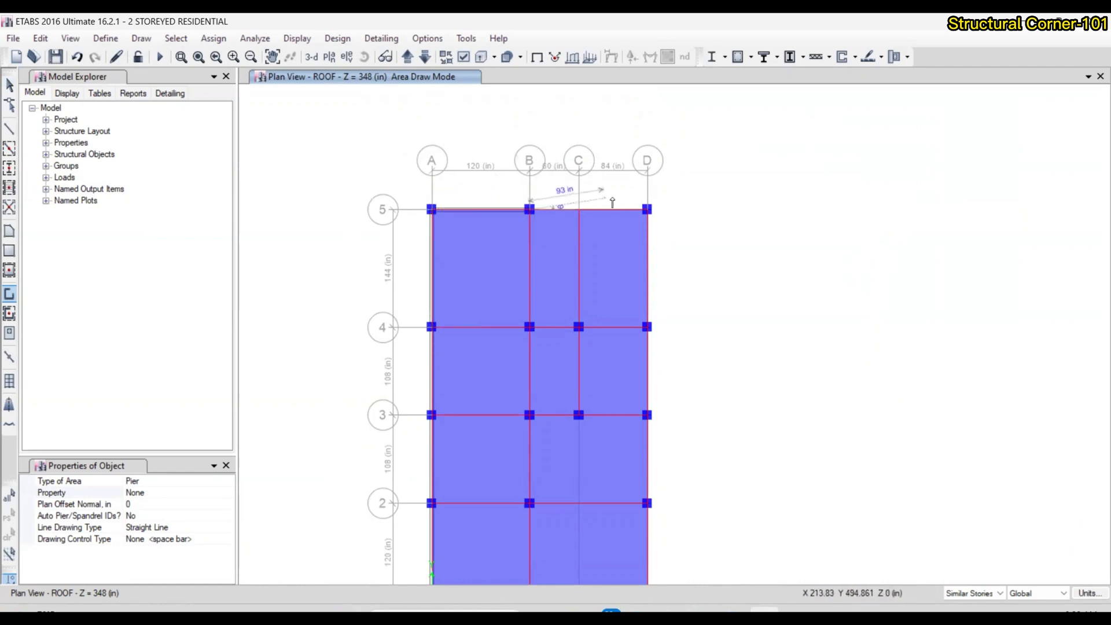
left_click(647, 209)
left_click(647, 327)
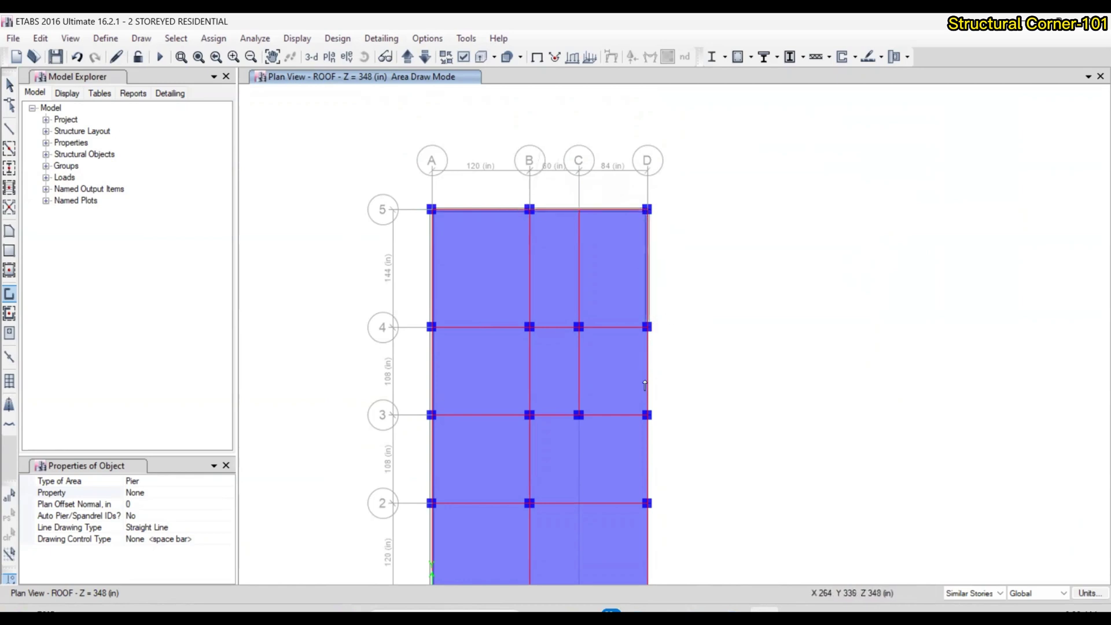
left_click(647, 415)
scroll(636, 289, "down", 3)
scroll(637, 347, "up", 3)
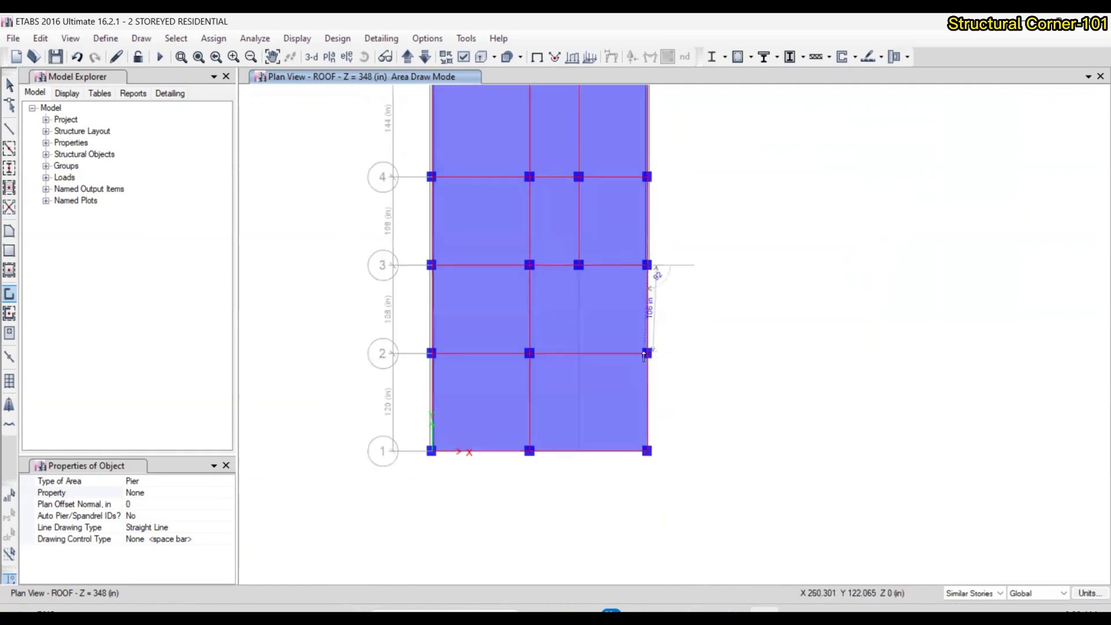
left_click(647, 353)
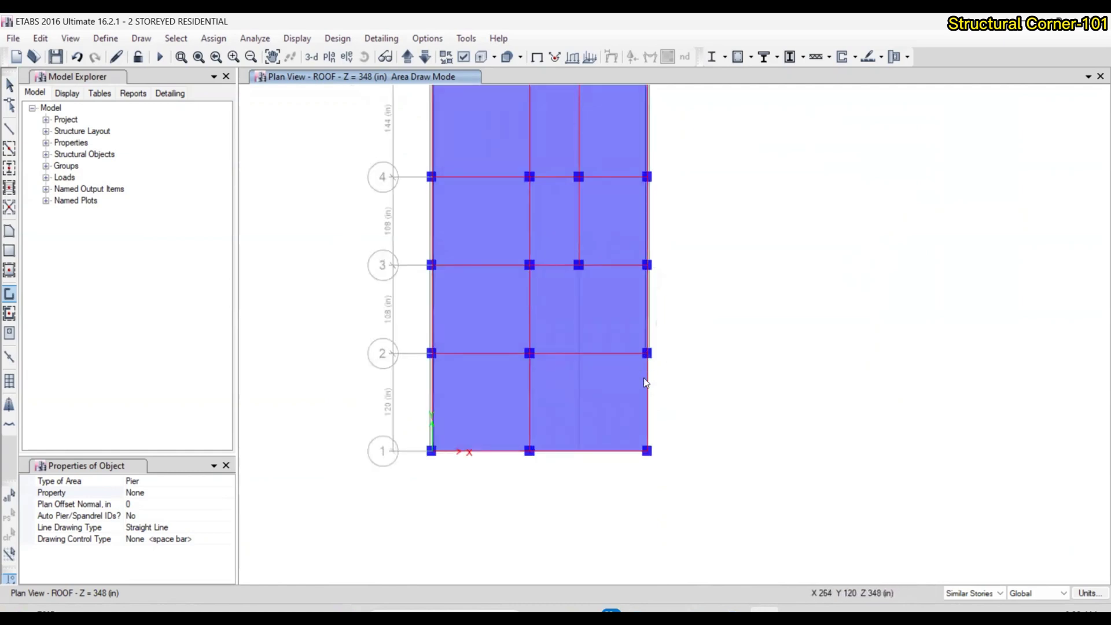
left_click(647, 450)
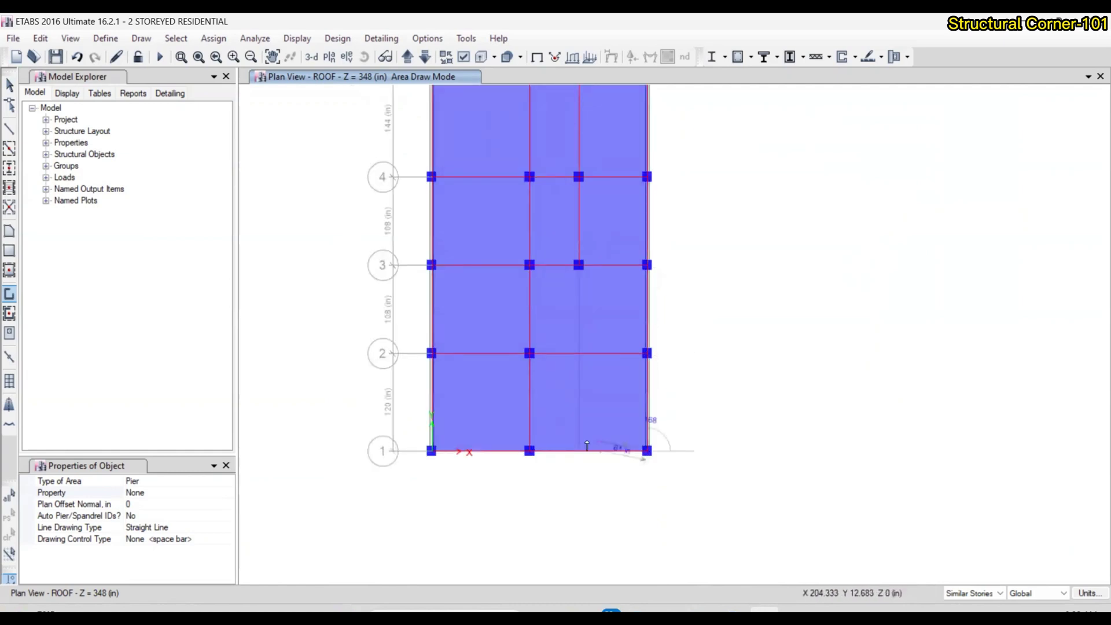
Draw the property-None pier walls along grid line 1 from D through B to A, closing the perimeter, and finish drawing
left_click(529, 451)
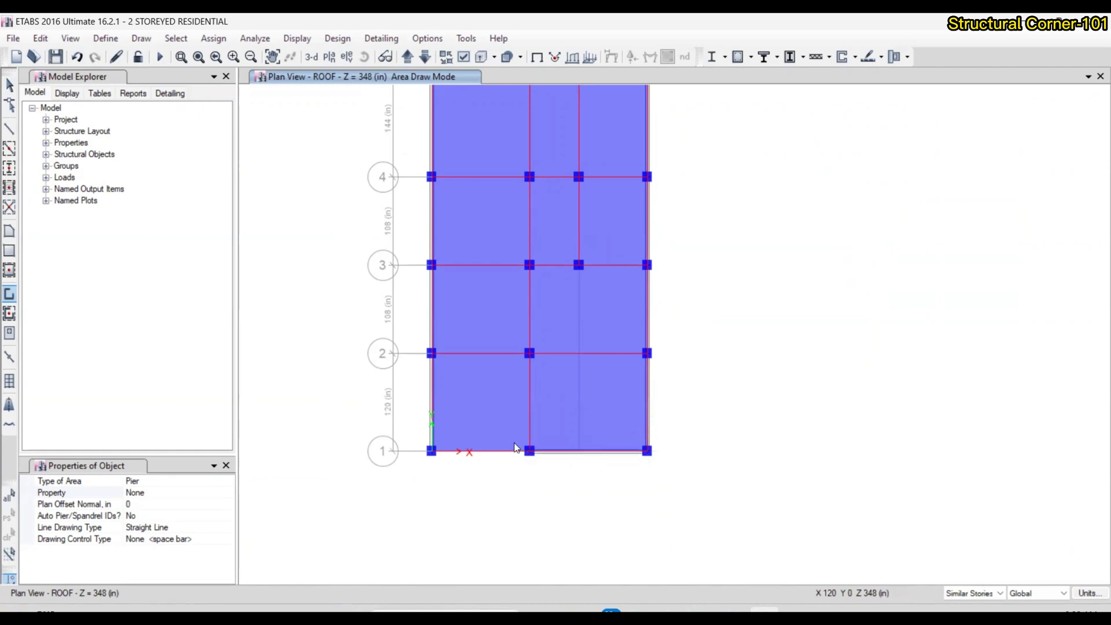
double_click(431, 452)
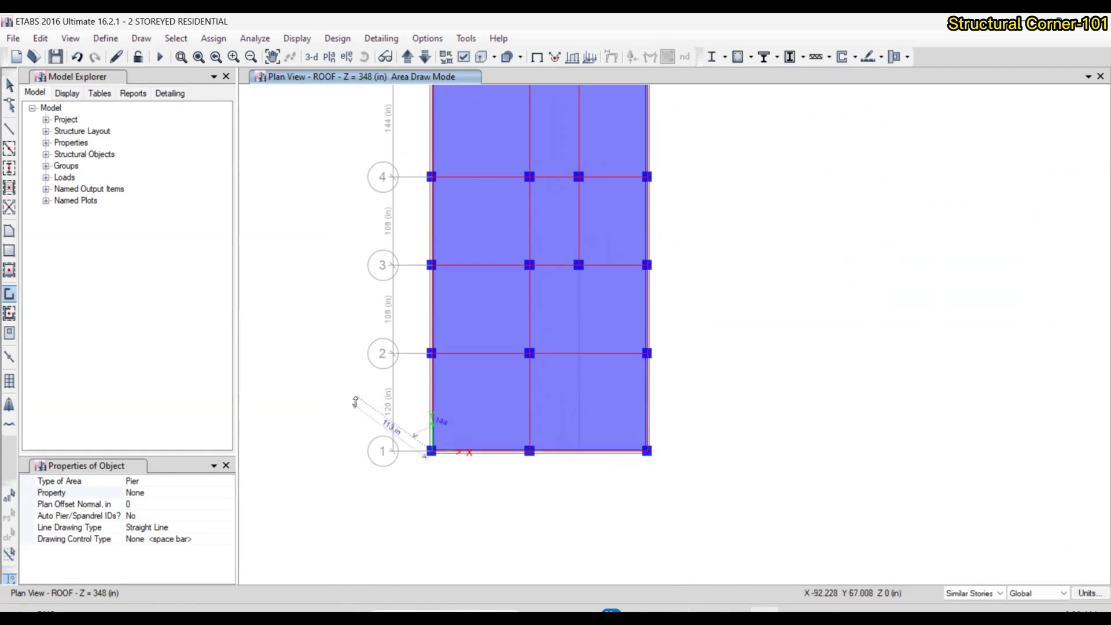
left_click(8, 85)
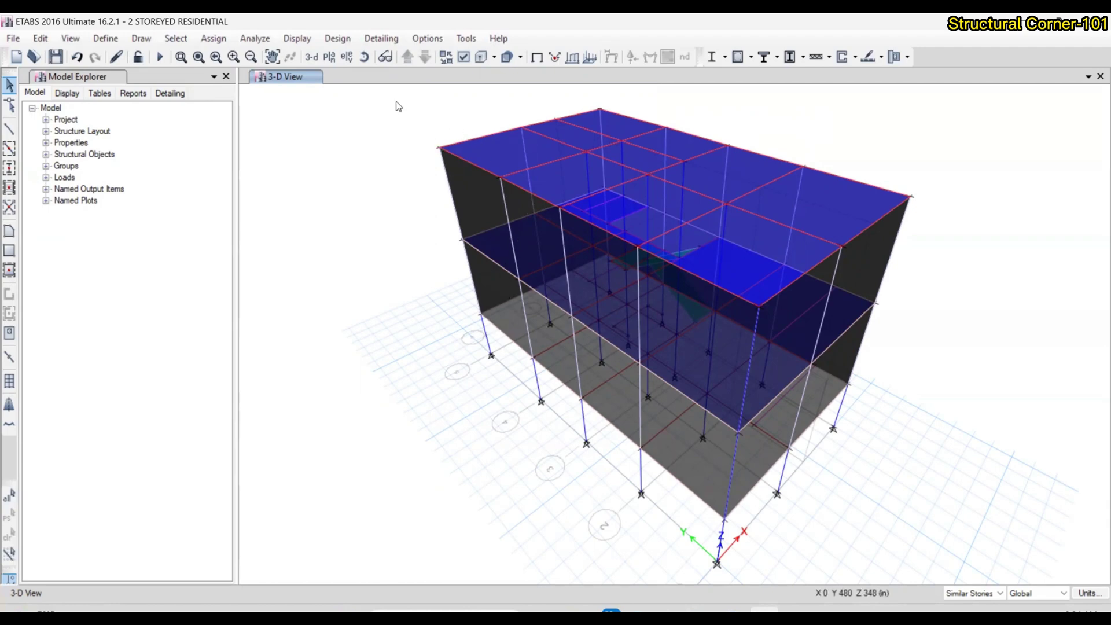
Display the building in 3-D and inspect the perimeter walls on both stories
left_click(312, 57)
scroll(518, 307, "down", 3)
scroll(518, 307, "up", 5)
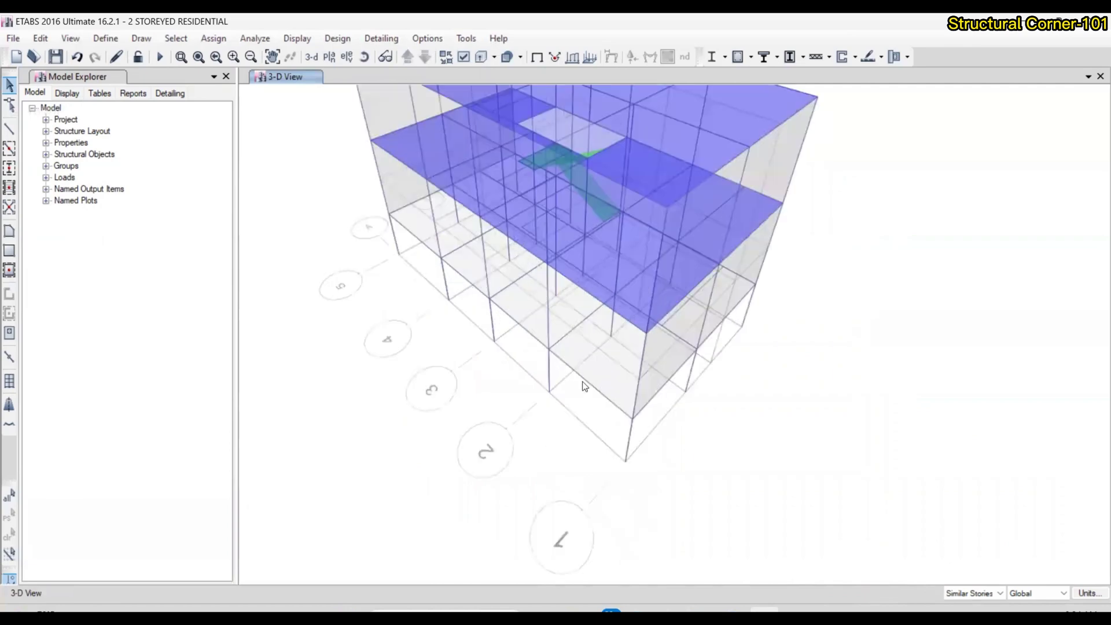
scroll(634, 381, "down", 3)
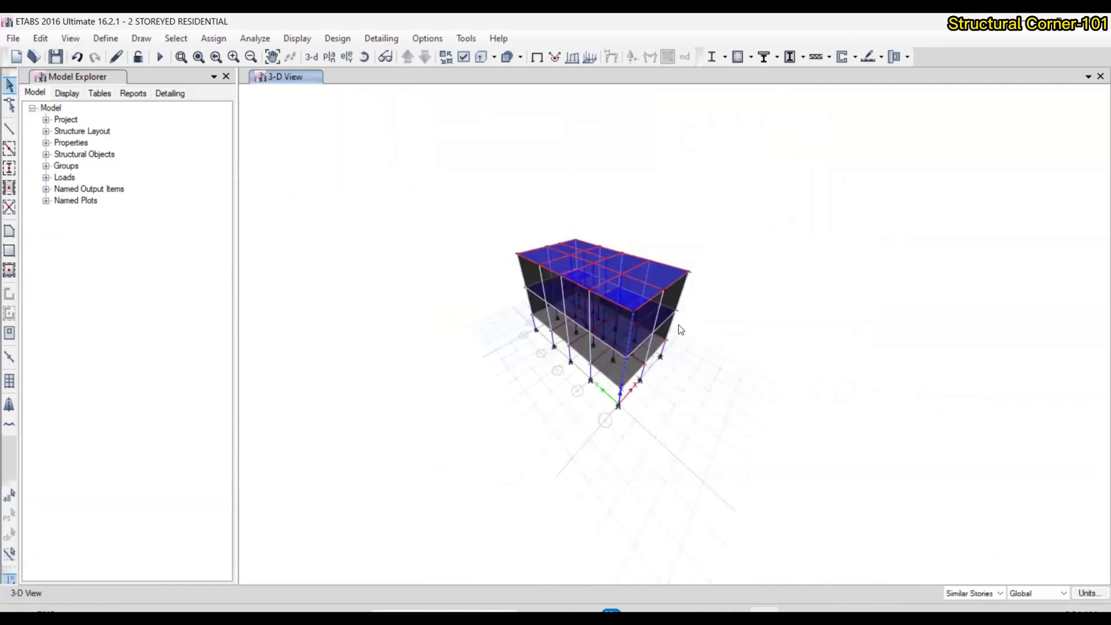
scroll(677, 336, "up", 5)
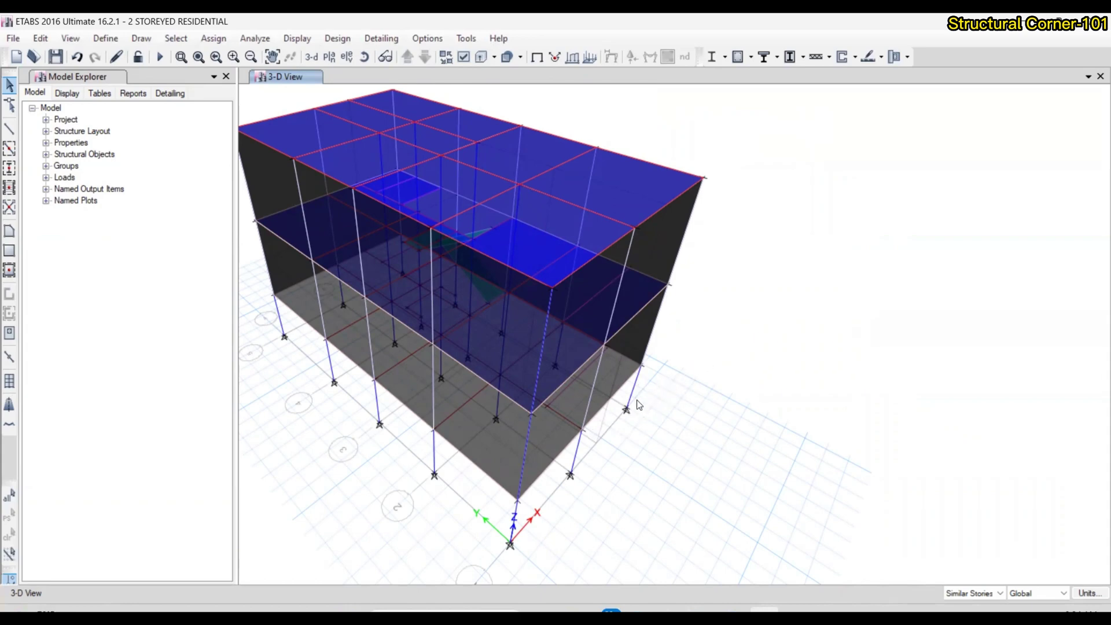
scroll(672, 385, "down", 3)
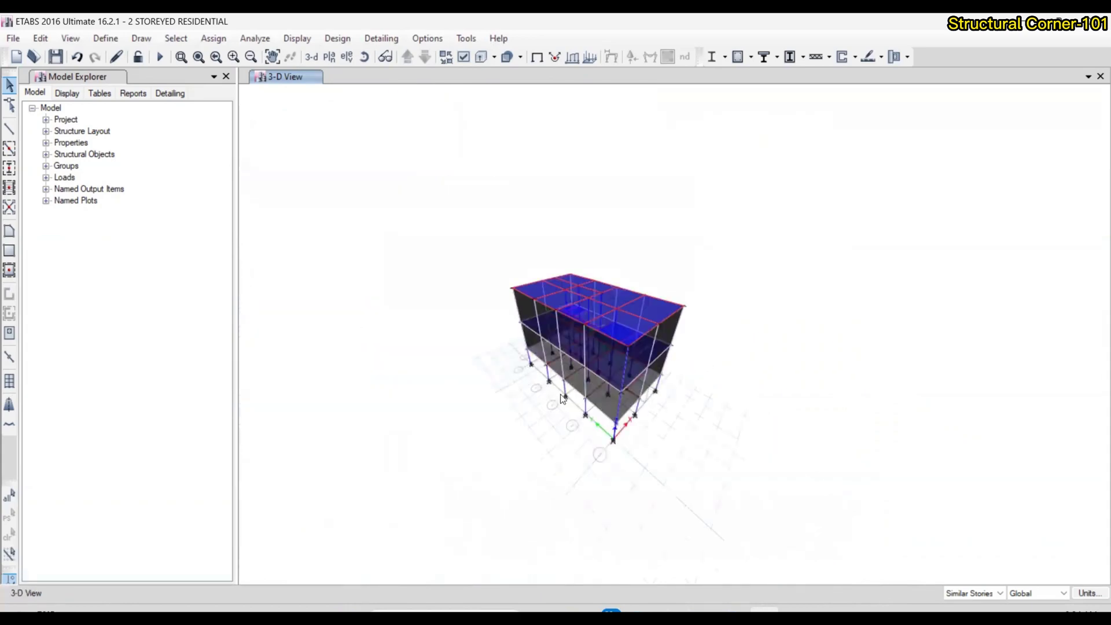
scroll(650, 417, "up", 3)
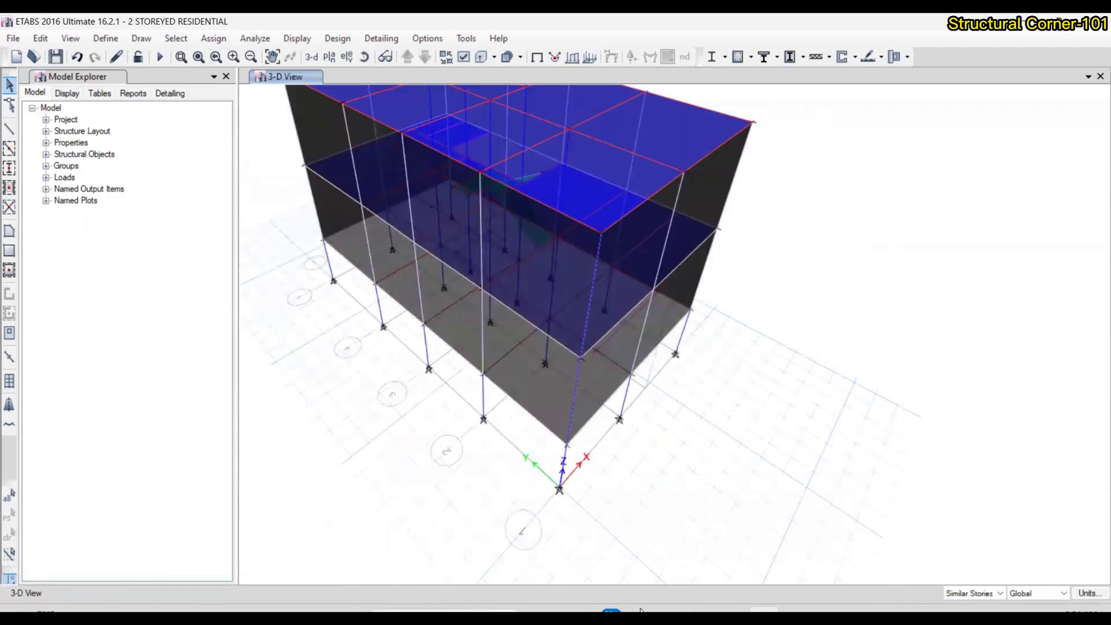
Compare the mansard and monoslope roof wind diagrams in the ASCE 7-05 PDF with the building's faces in the ETABS 3-D view
key("alt+Tab")
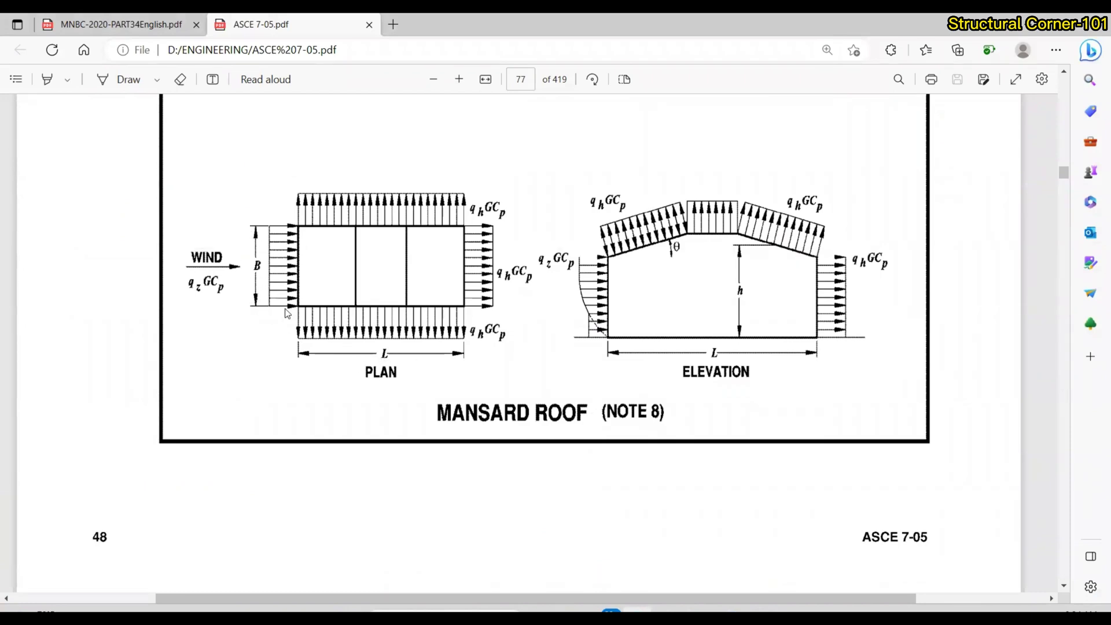
scroll(286, 313, "up", 5)
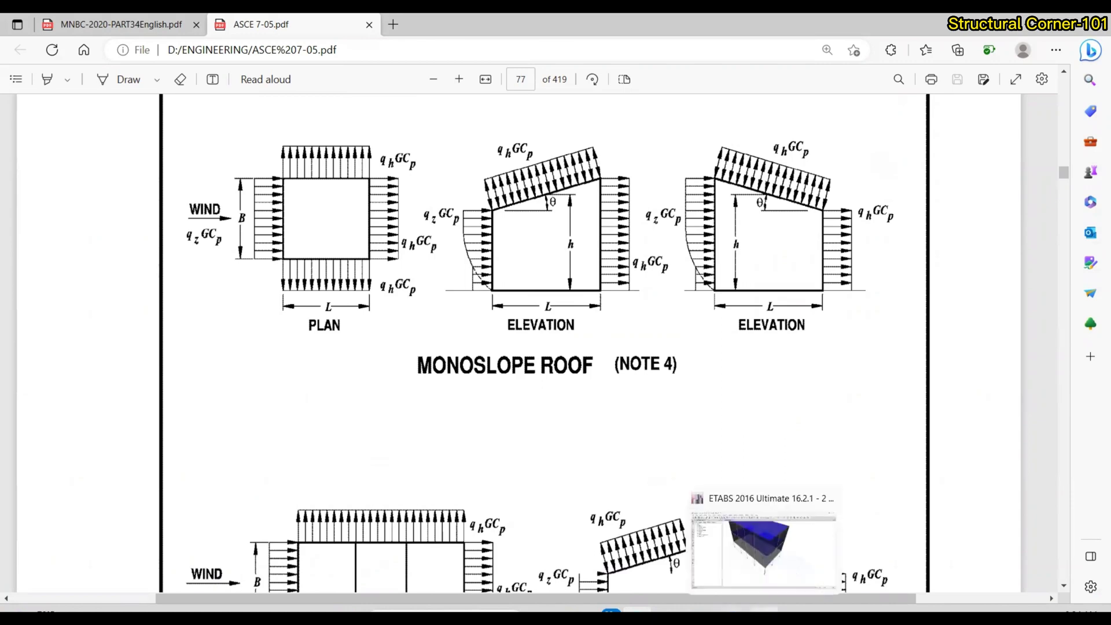
left_click(764, 550)
scroll(644, 405, "down", 3)
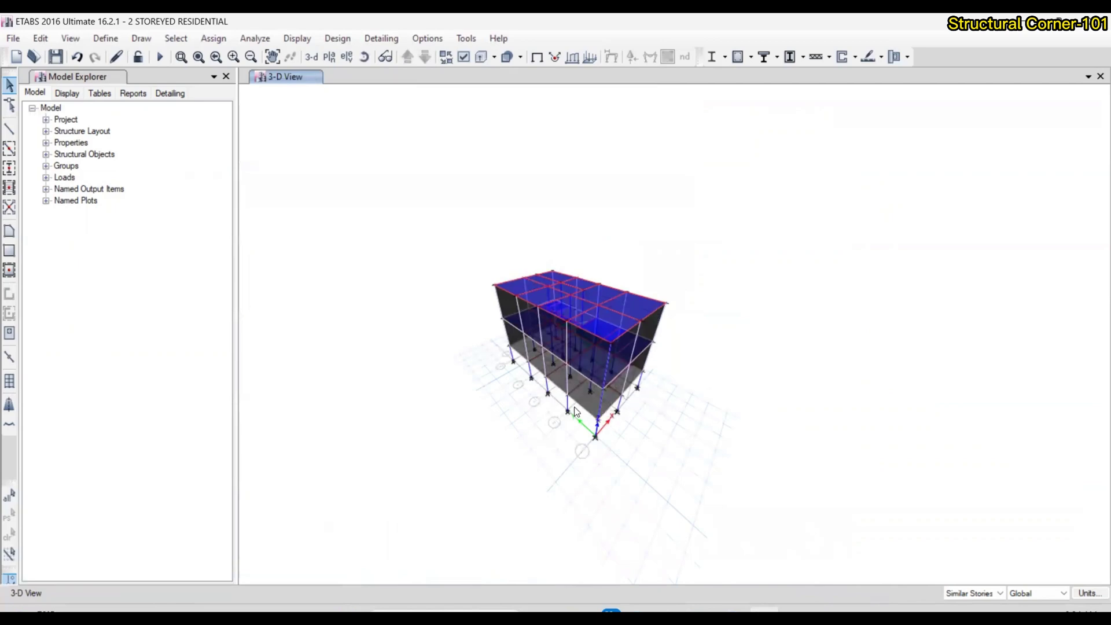
scroll(610, 382, "up", 4)
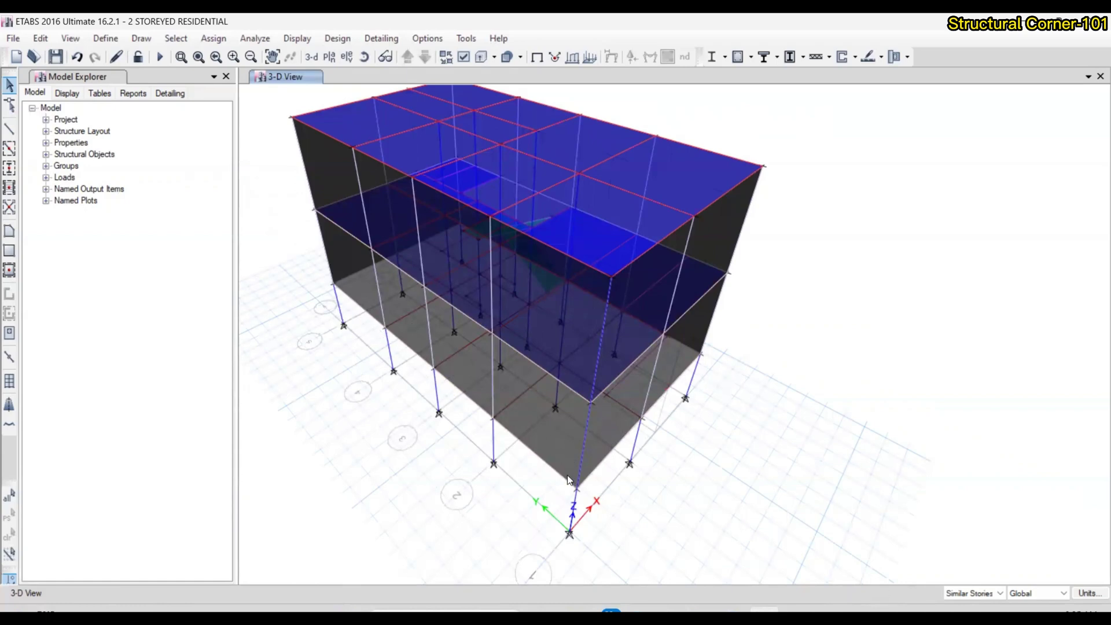
Switch back to the ASCE 7-05 PDF and examine the windward, leeward and side wall Cp values in Figure 6-6
mouse_move(677, 618)
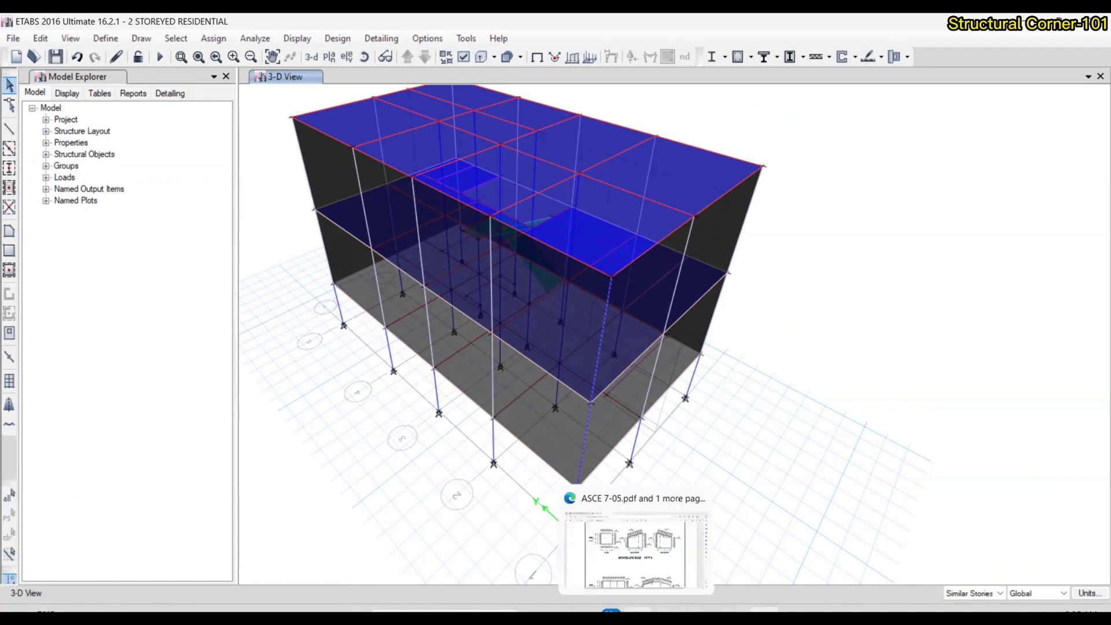
left_click(660, 552)
scroll(623, 389, "up", 2)
scroll(622, 390, "down", 10)
scroll(620, 397, "down", 4)
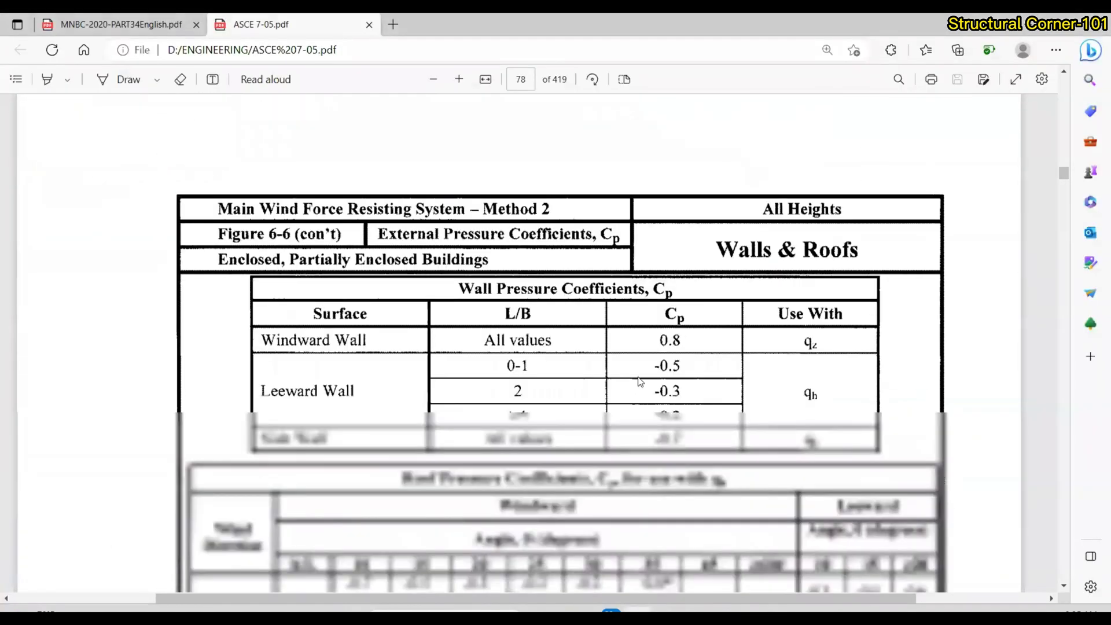
left_click_drag(501, 357, 536, 358)
left_click(654, 355)
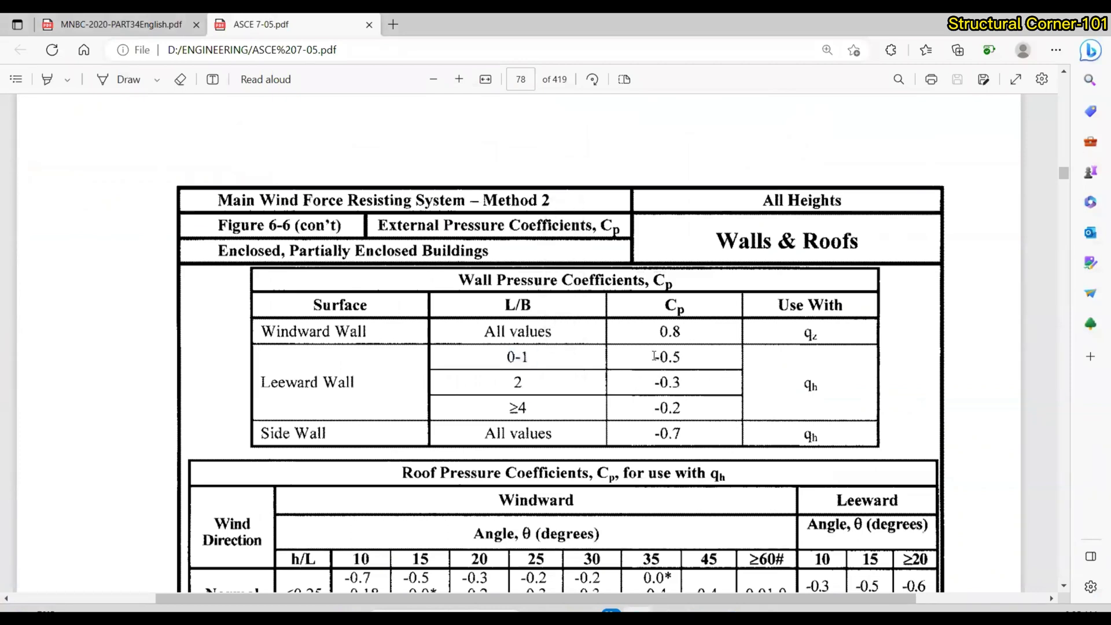
left_click_drag(656, 358, 688, 359)
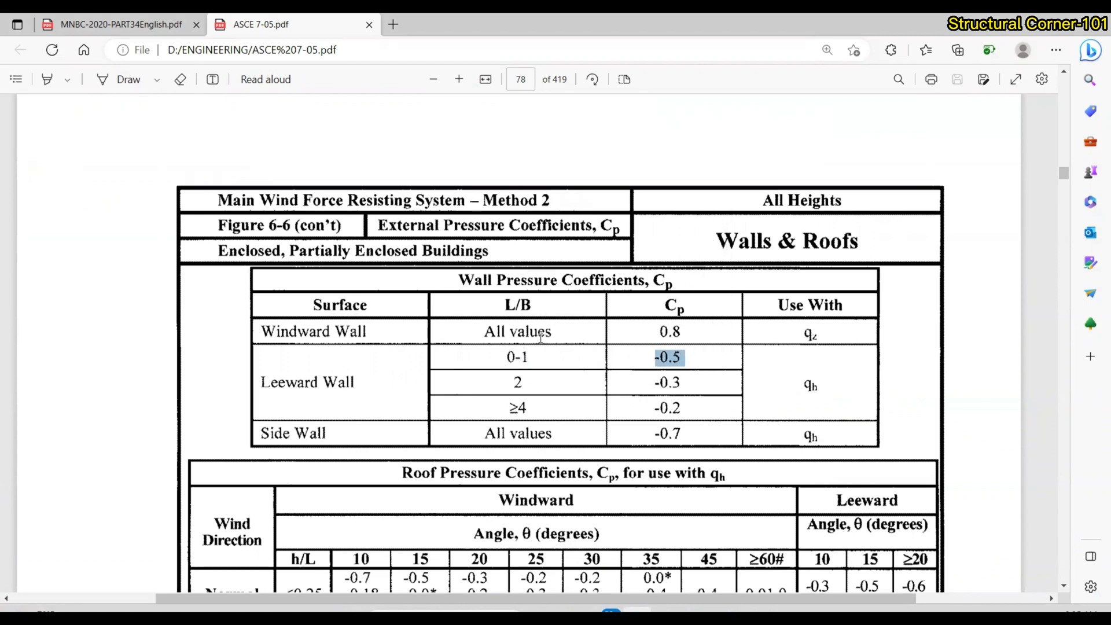
left_click_drag(652, 332, 687, 333)
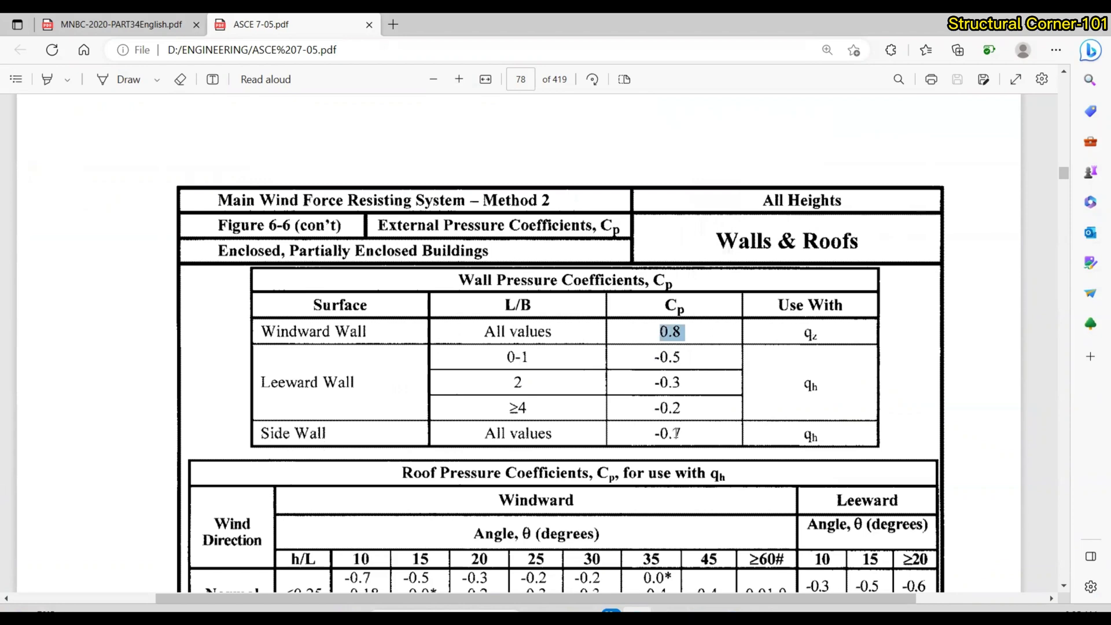
left_click_drag(660, 363, 686, 366)
left_click_drag(655, 433, 693, 434)
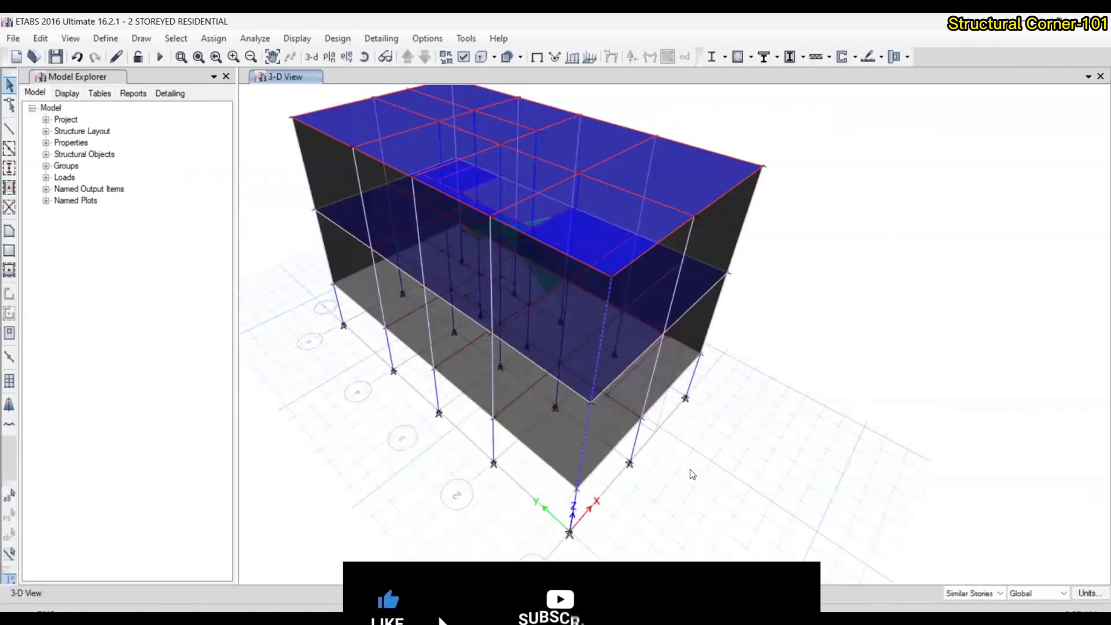
Switch to ETABS and select all eight wall shells on the grid line A face, covering every bay on both stories
left_click(560, 441)
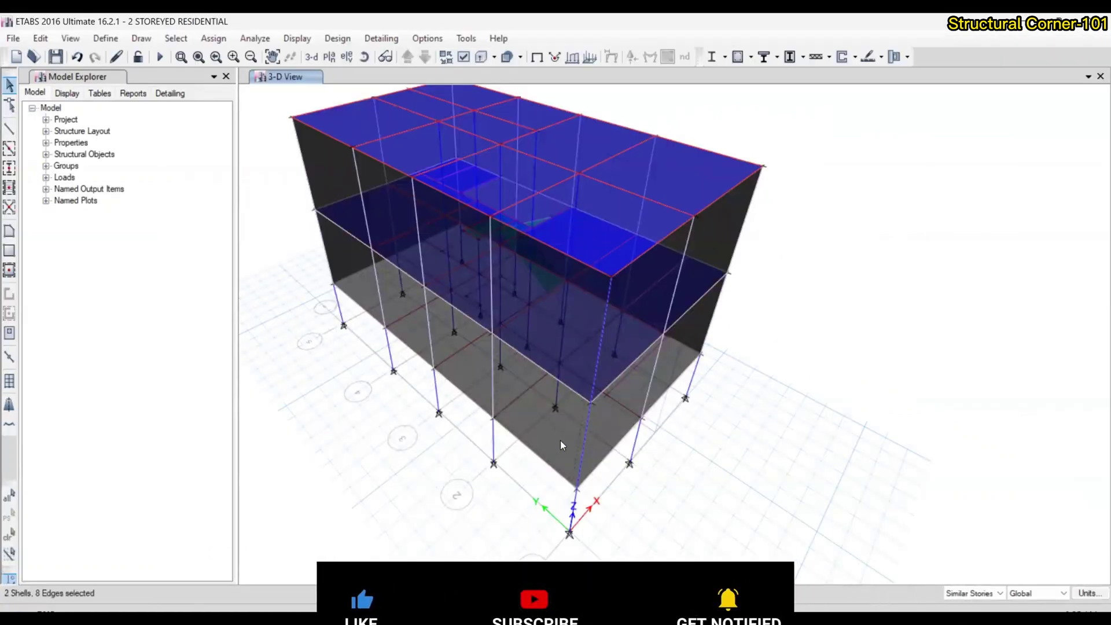
left_click(457, 369)
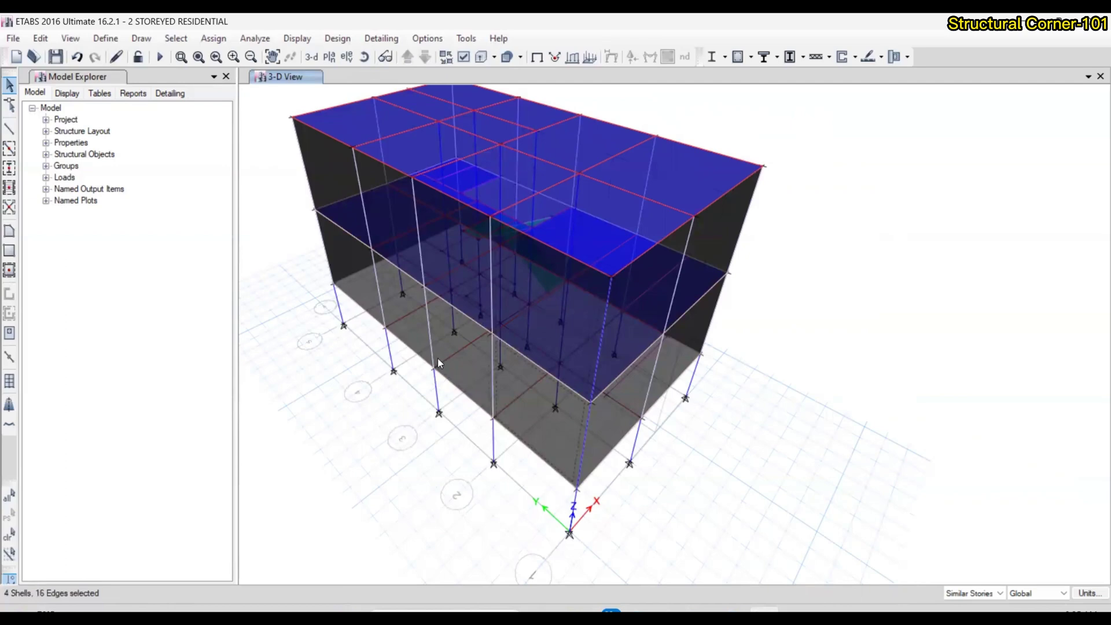
left_click(372, 313)
scroll(339, 179, "up", 5)
left_click(354, 249)
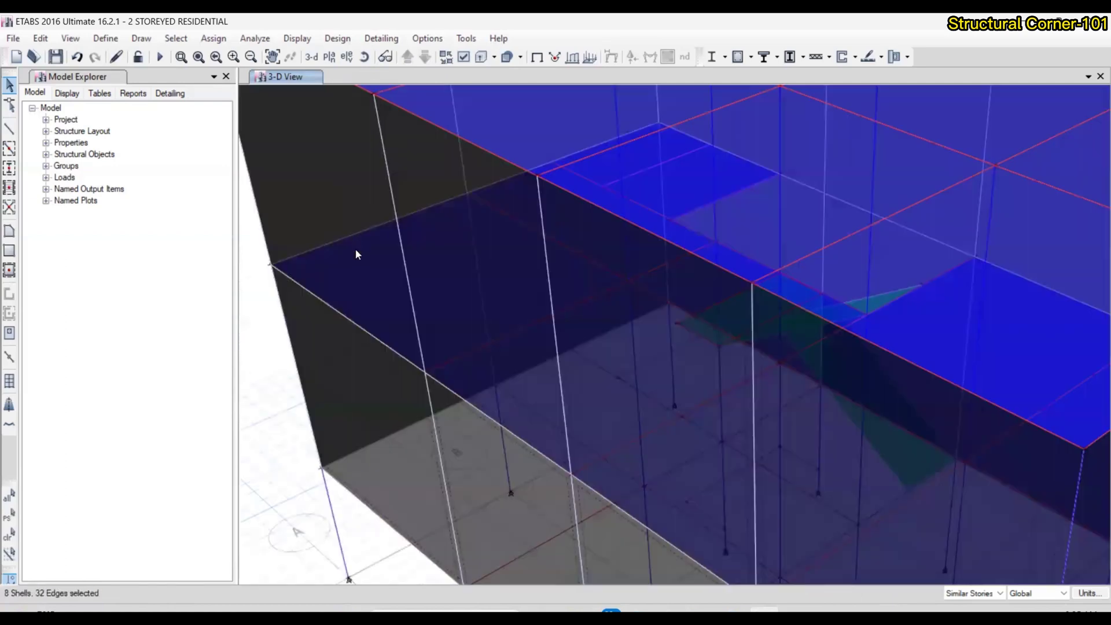
Assign a windward wind pressure coefficient Cp of 0.8 for load pattern Wx to the selected walls, replacing existing loads
scroll(380, 298, "down", 5)
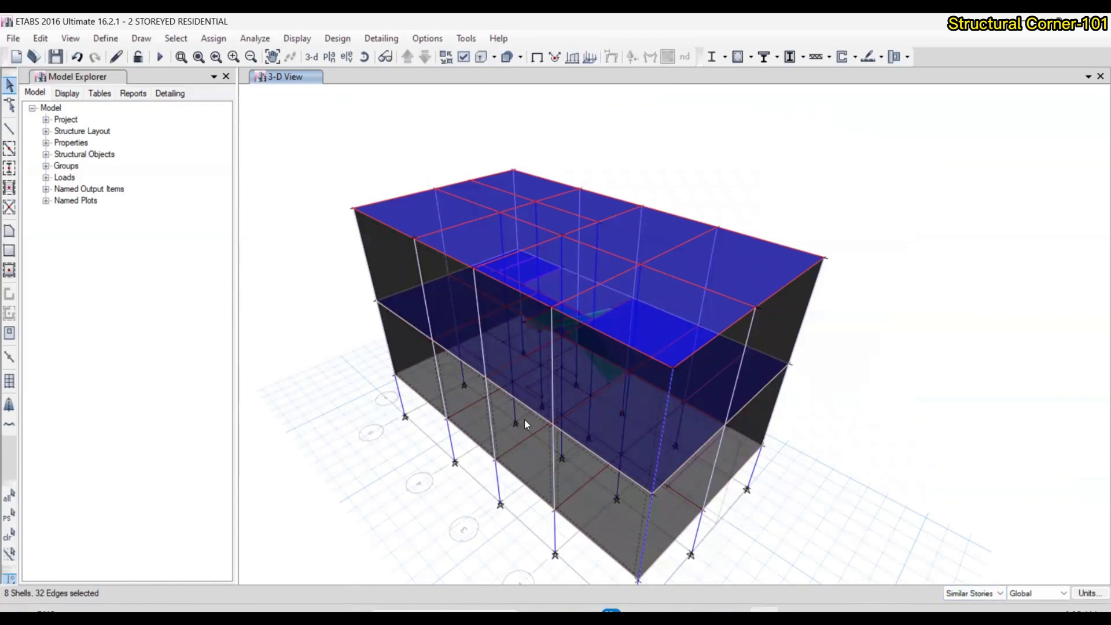
scroll(515, 336, "down", 3)
scroll(522, 328, "up", 4)
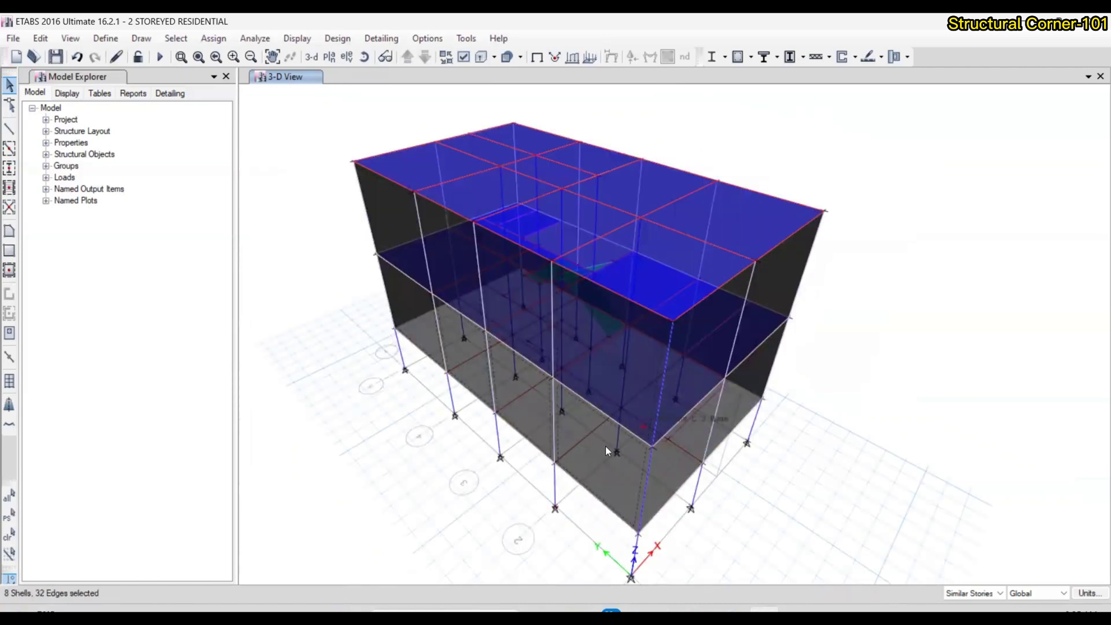
left_click(214, 39)
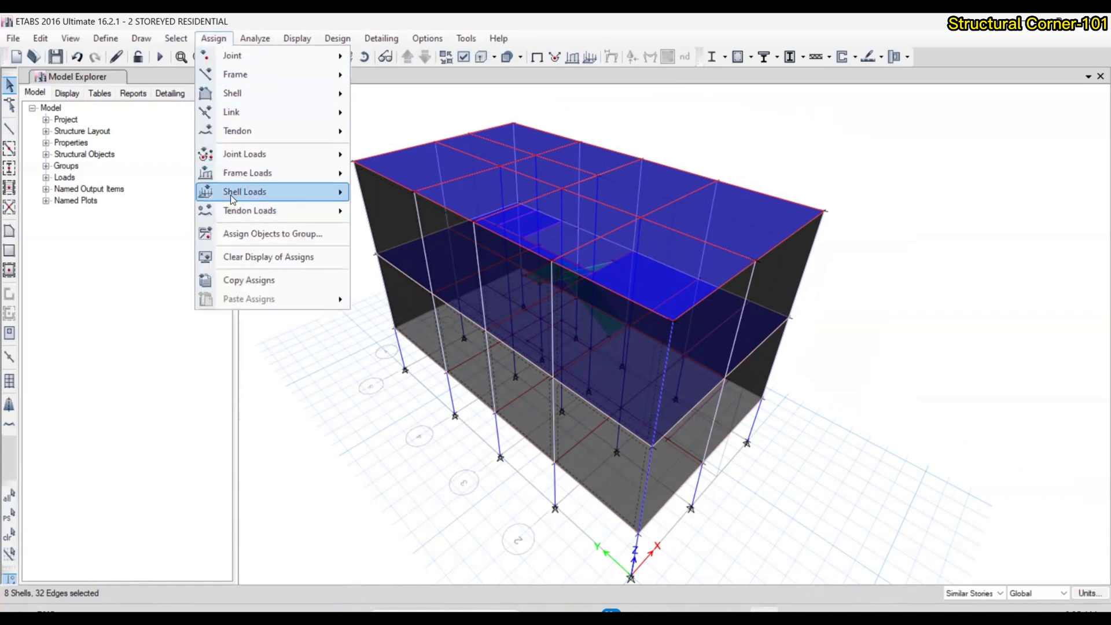
mouse_move(247, 197)
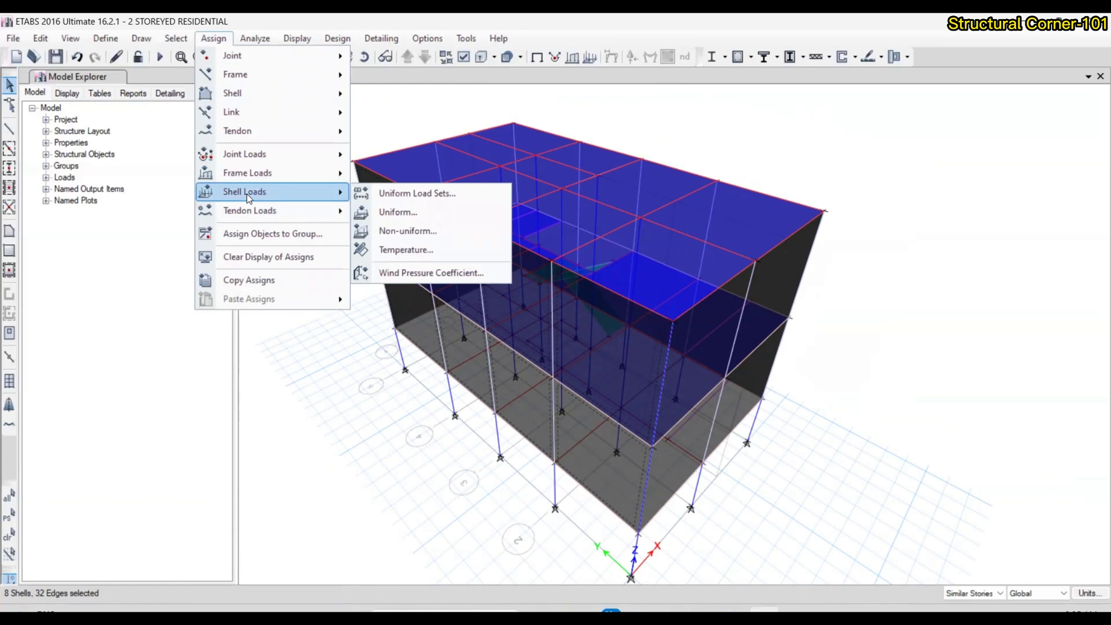
left_click(408, 274)
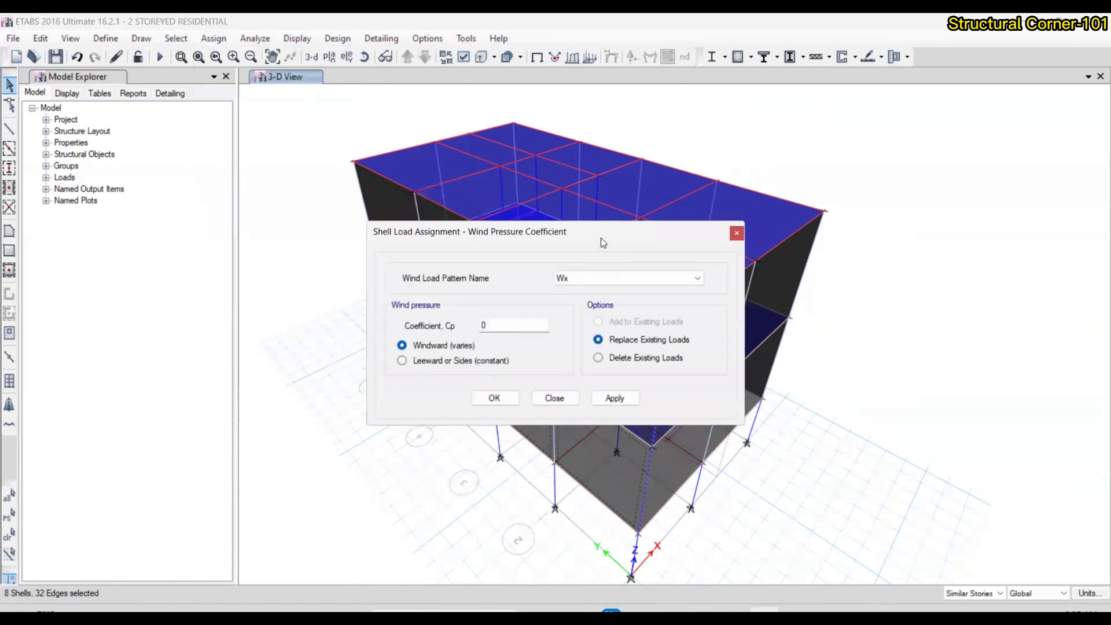
left_click_drag(601, 238, 187, 147)
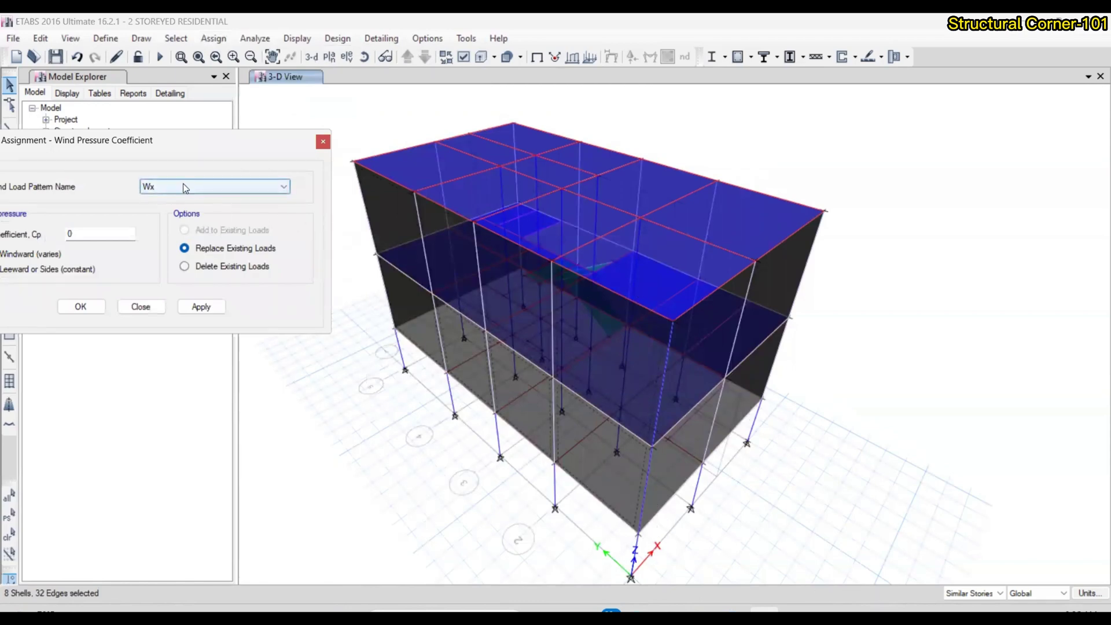
left_click_drag(183, 145, 264, 131)
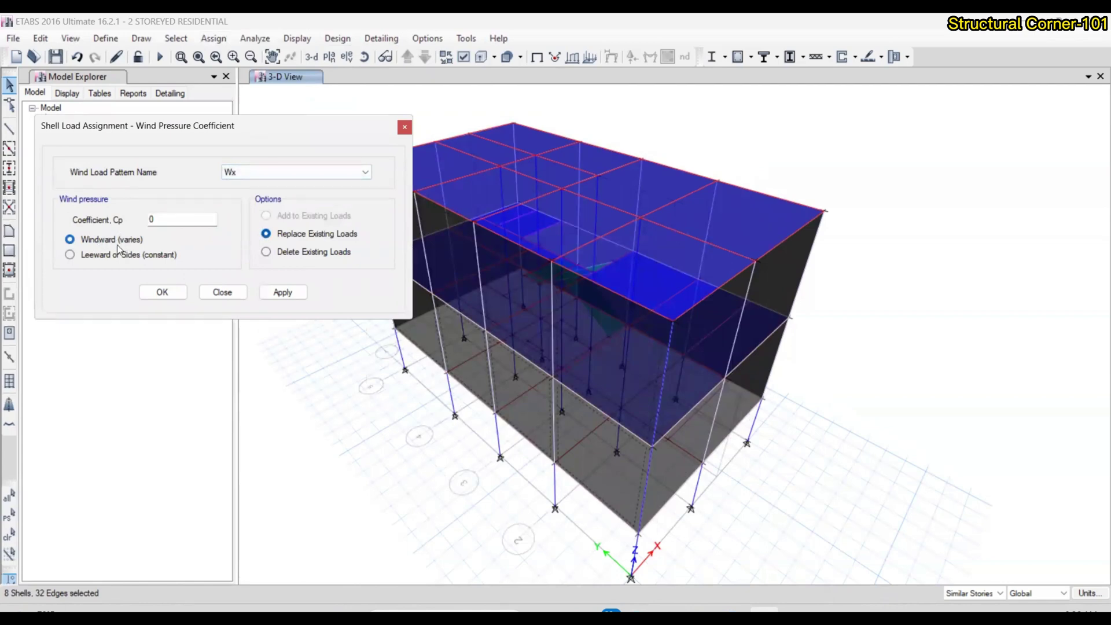
left_click(157, 222)
left_click(282, 292)
middle_click_drag(608, 463, 587, 366, "shift")
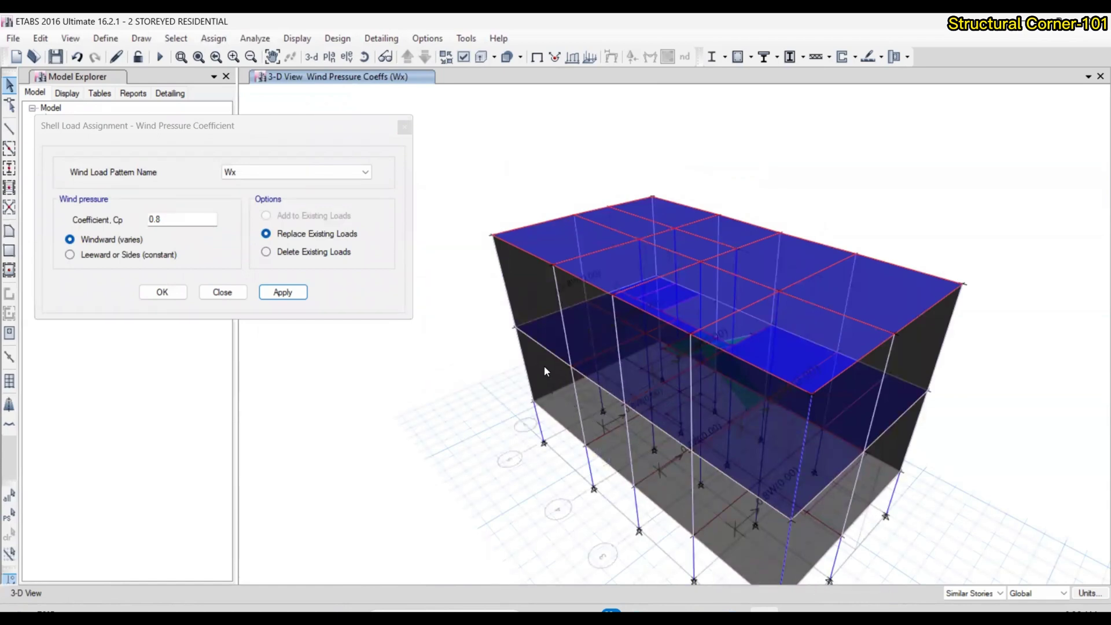
scroll(628, 433, "down", 3)
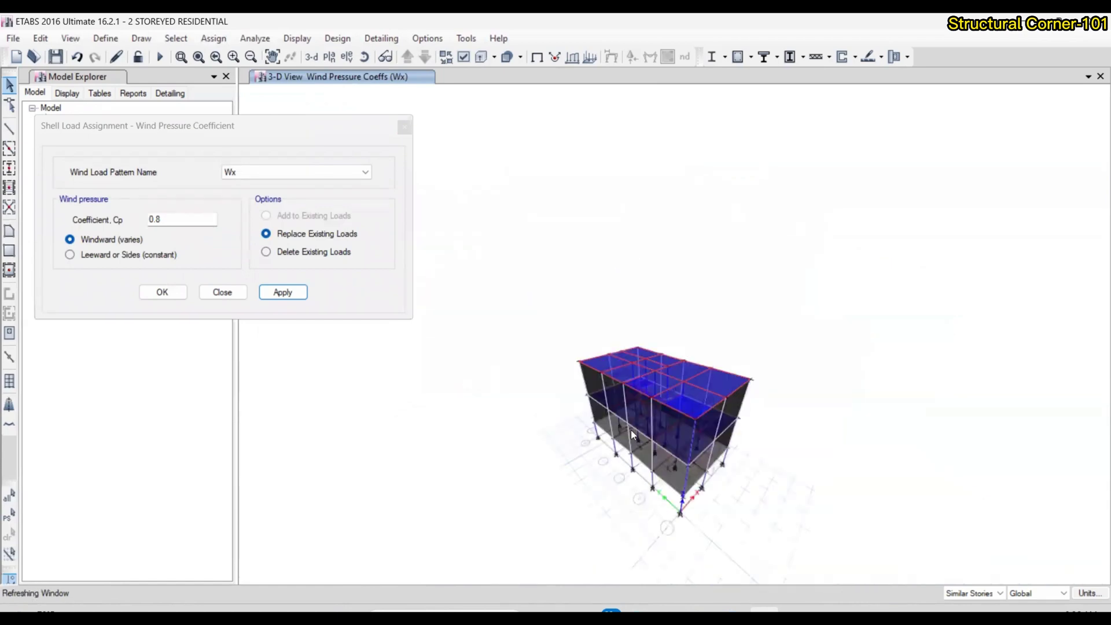
Select all eight wall shells on the grid line D face, covering every bay on both stories
middle_click_drag(718, 457, 579, 463, "shift")
scroll(639, 477, "up", 3)
left_click(605, 485)
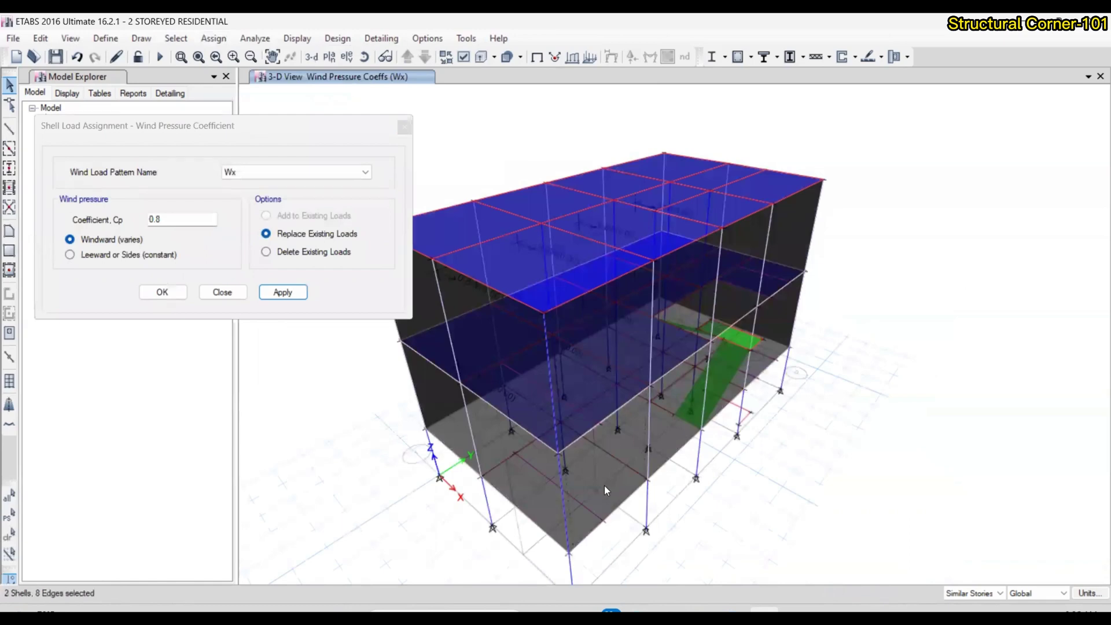
scroll(676, 436, "up", 3)
left_click(831, 335)
left_click(914, 250)
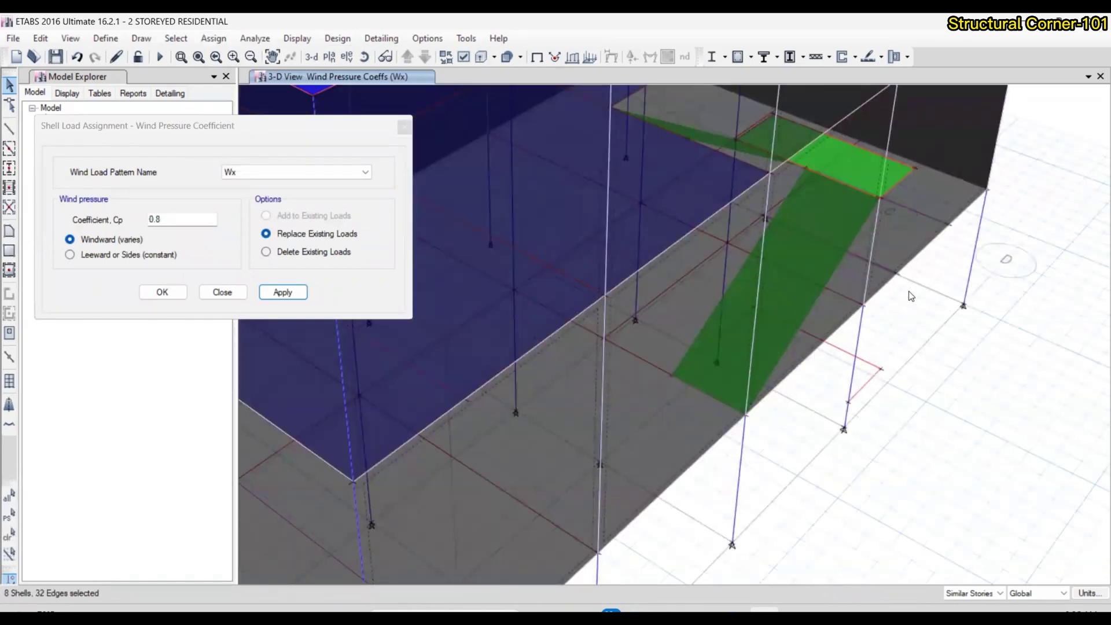
scroll(911, 301, "down", 4)
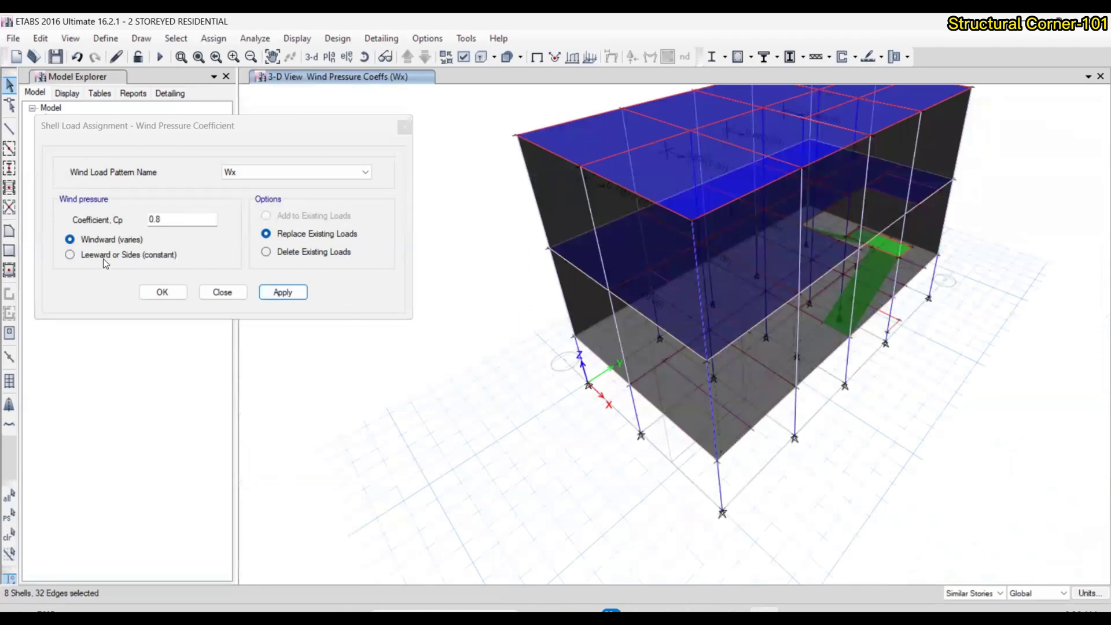
Assign a leeward or sides wind pressure coefficient Cp of -0.5 for load pattern Wx to the selected walls, replacing existing loads
left_click(70, 255)
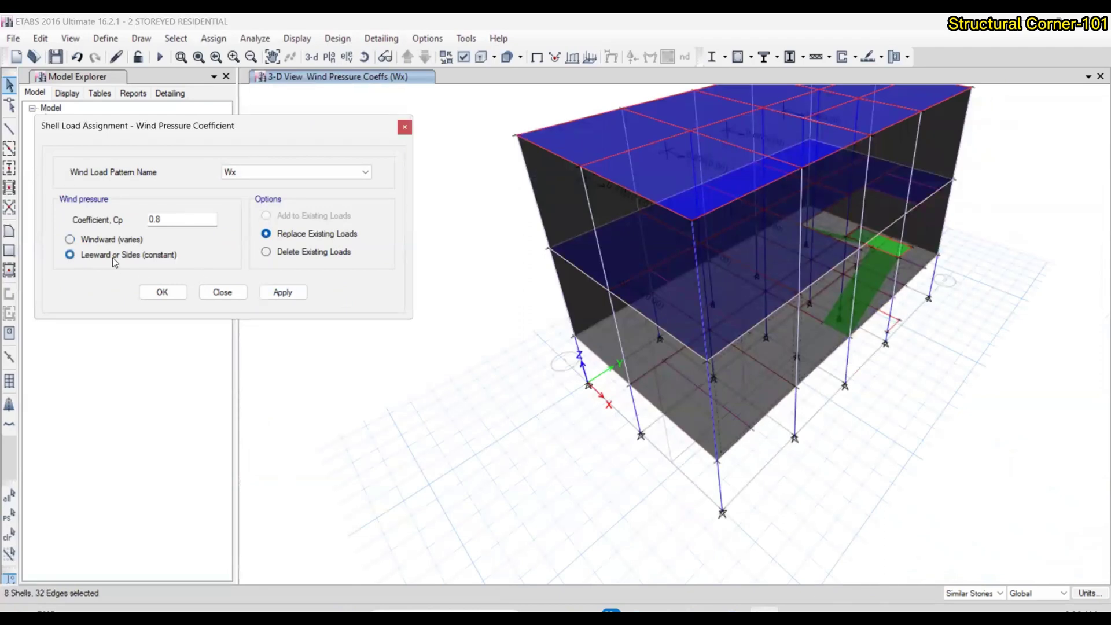
double_click(153, 219)
type("-")
left_click(291, 293)
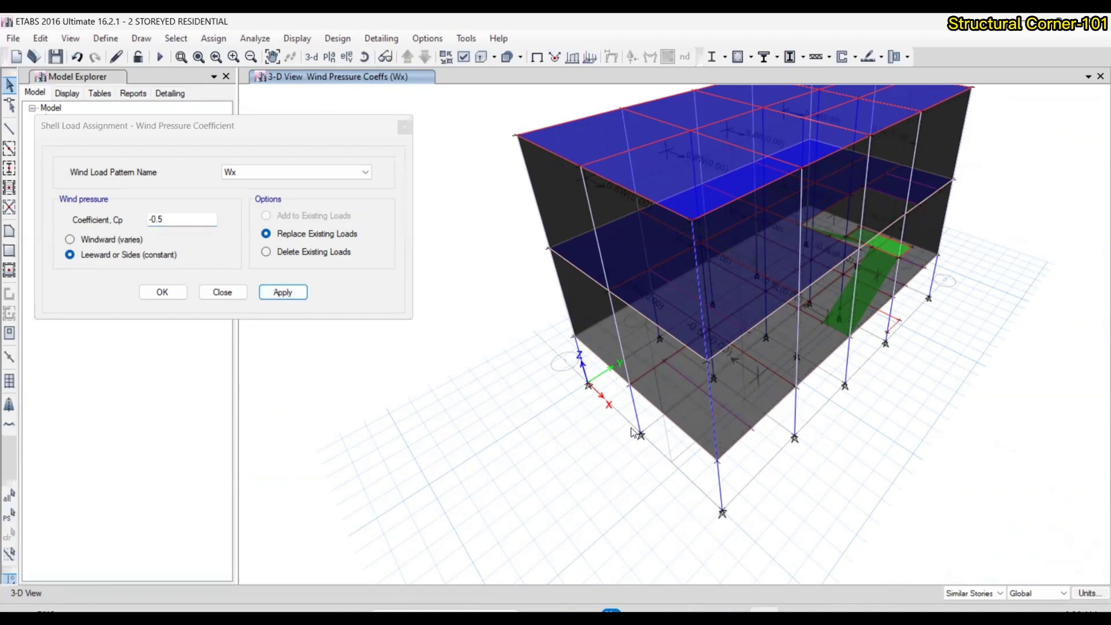
Select the four wall shells on the grid line 1 end face, covering both bays on both stories
middle_click_drag(644, 469, 804, 452, "shift")
scroll(805, 451, "down", 5)
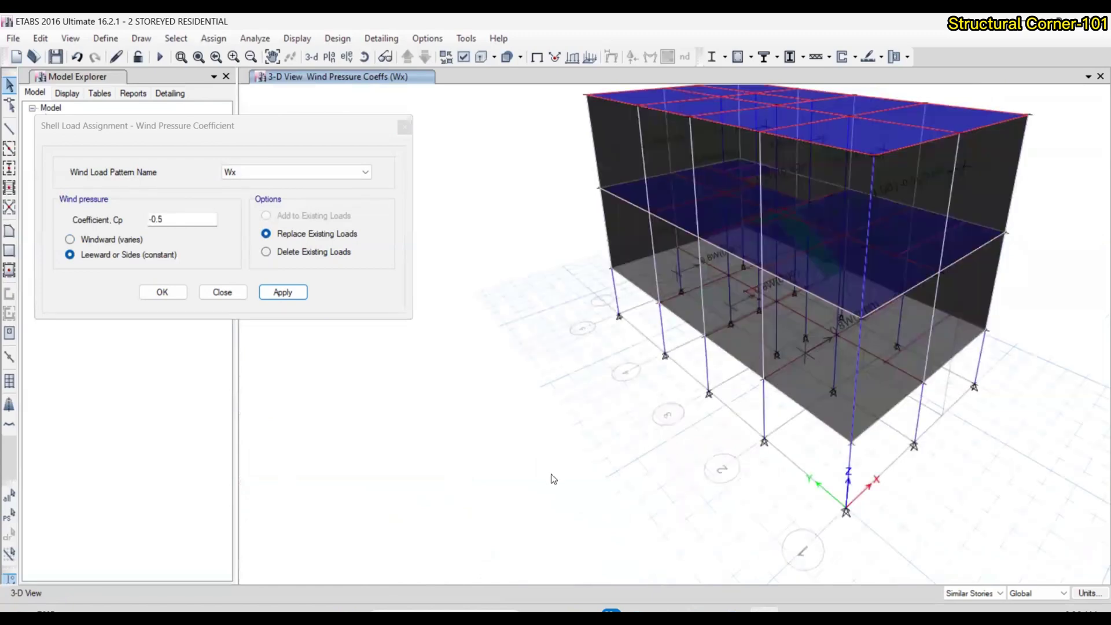
scroll(637, 429, "up", 3)
scroll(640, 440, "up", 2)
left_click(728, 475)
left_click(794, 430)
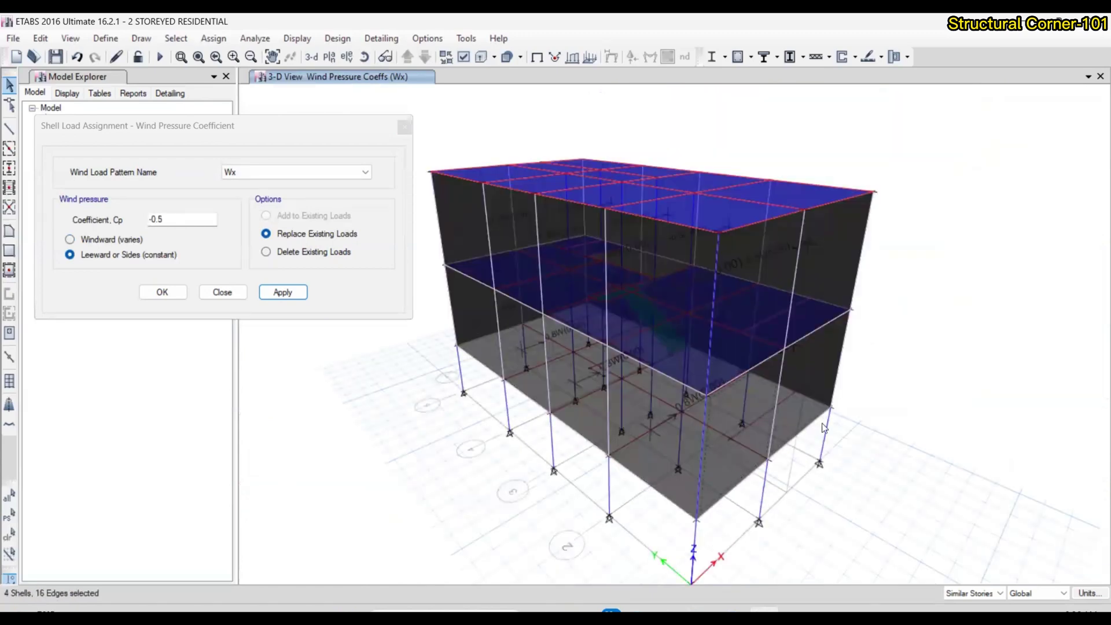
Add the four wall shells on the opposite end face, along grid line 5, to the selection
scroll(815, 429, "down", 4)
scroll(747, 440, "up", 5)
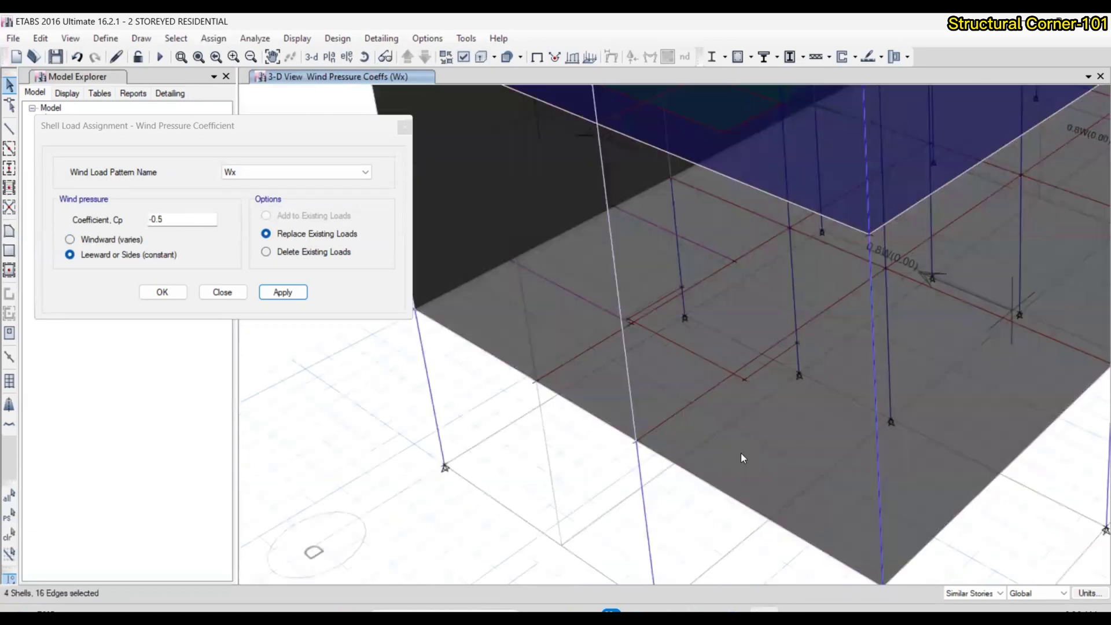
left_click(582, 384)
scroll(584, 387, "down", 5)
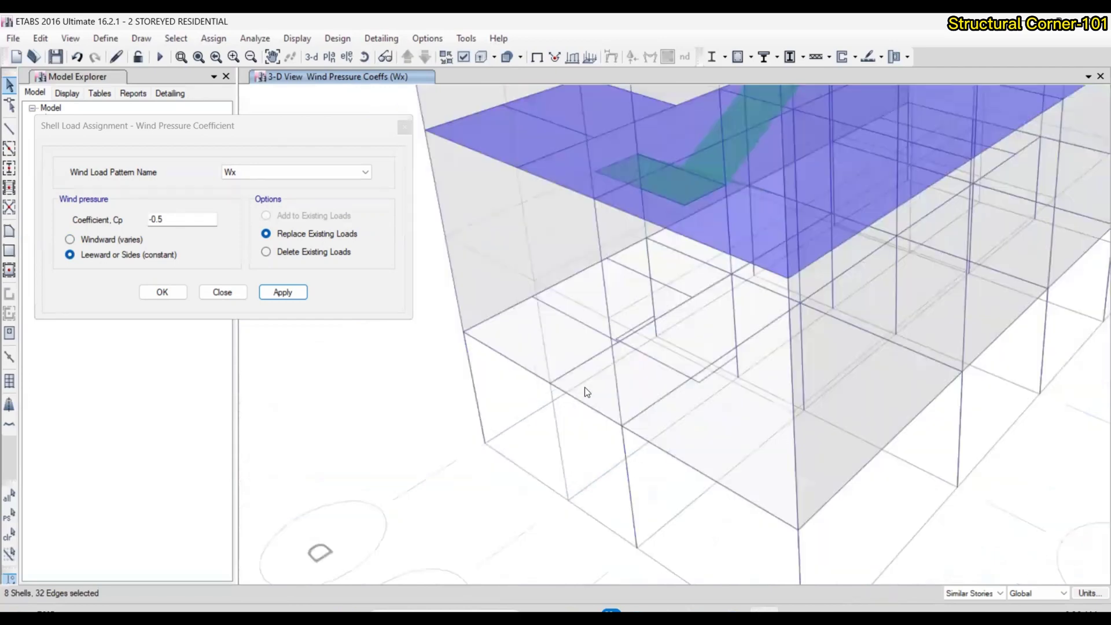
middle_click_drag(668, 399, 693, 365, "shift")
scroll(693, 365, "up", 4)
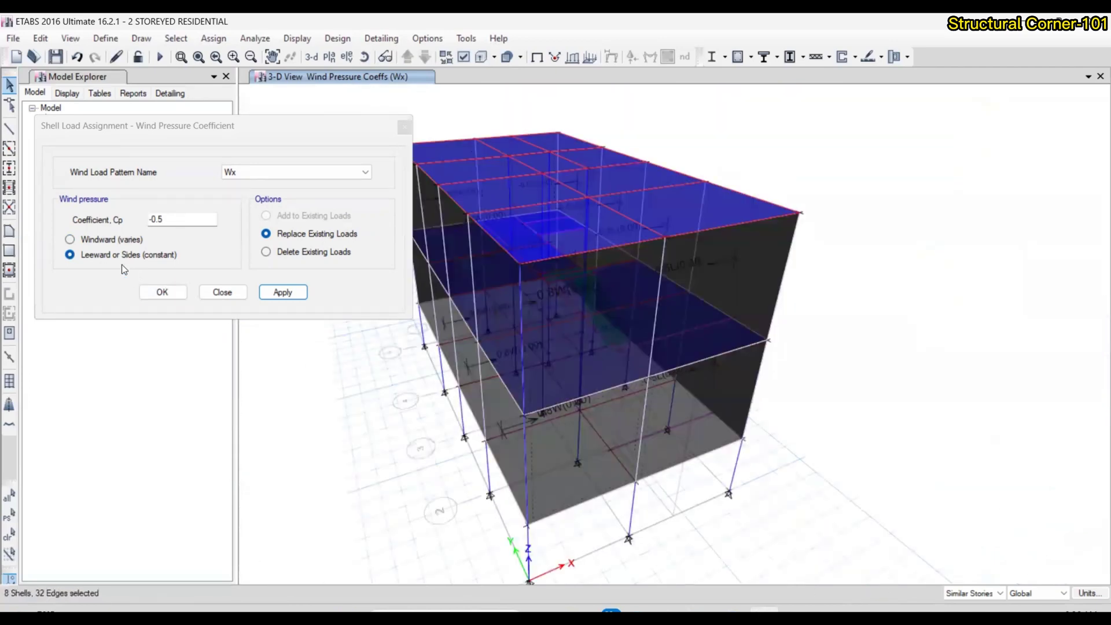
Assign a leeward or sides coefficient Cp of -0.7 for load pattern Wx to the selected end walls
left_click(172, 219)
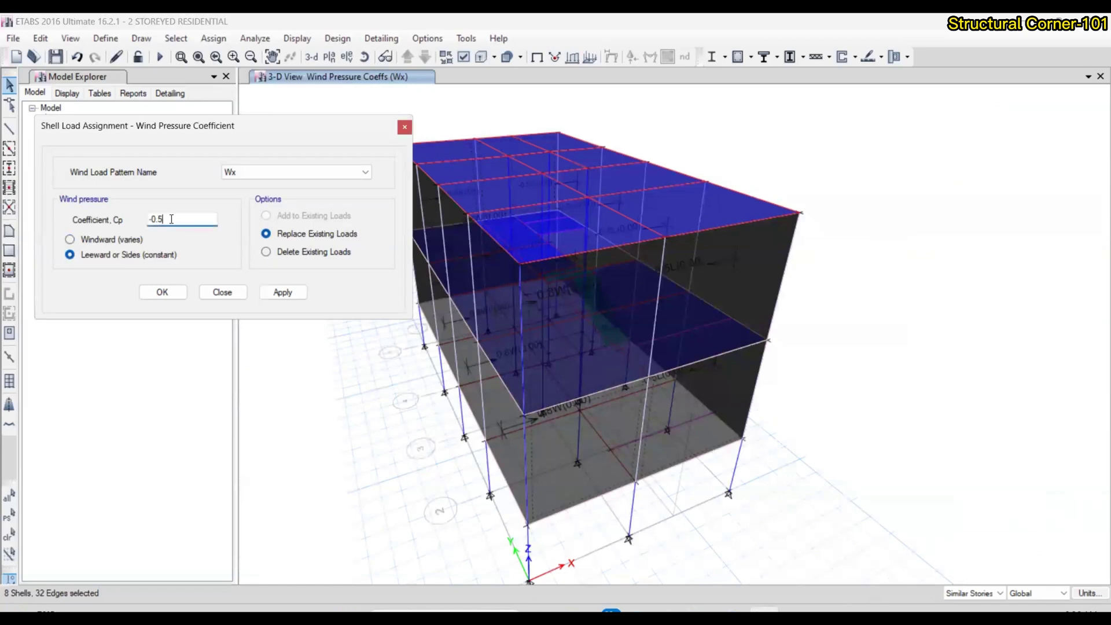
key("BackSpace")
type("7")
left_click(282, 295)
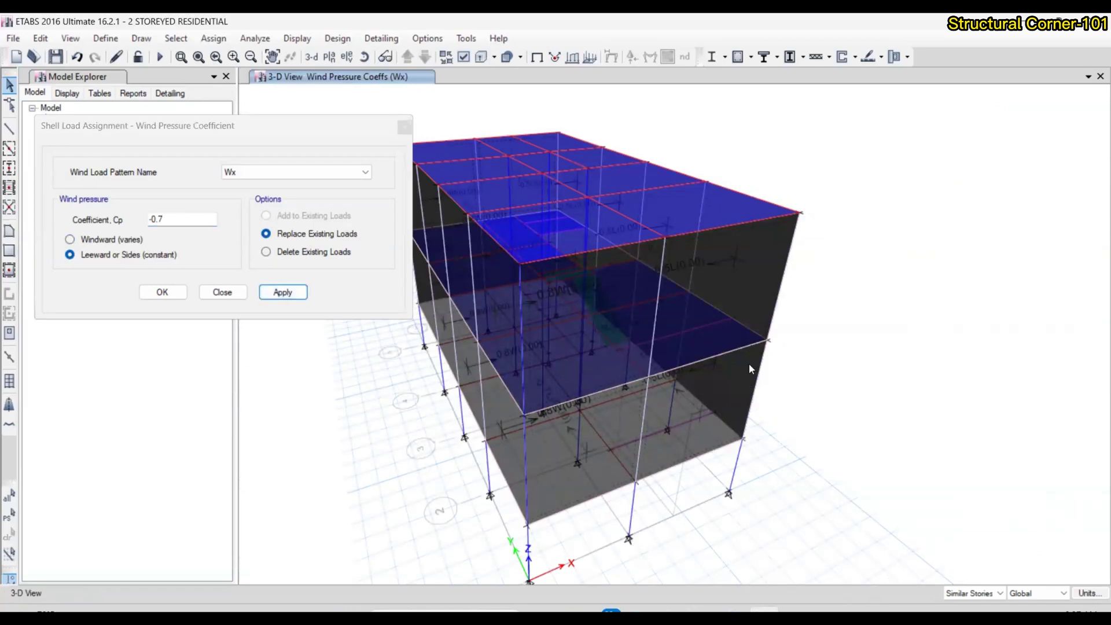
Examine the Wx pressure coefficient arrows and labels on the building's walls in the 3-D view, dismissing the VPN pop-up
scroll(682, 331, "up", 3)
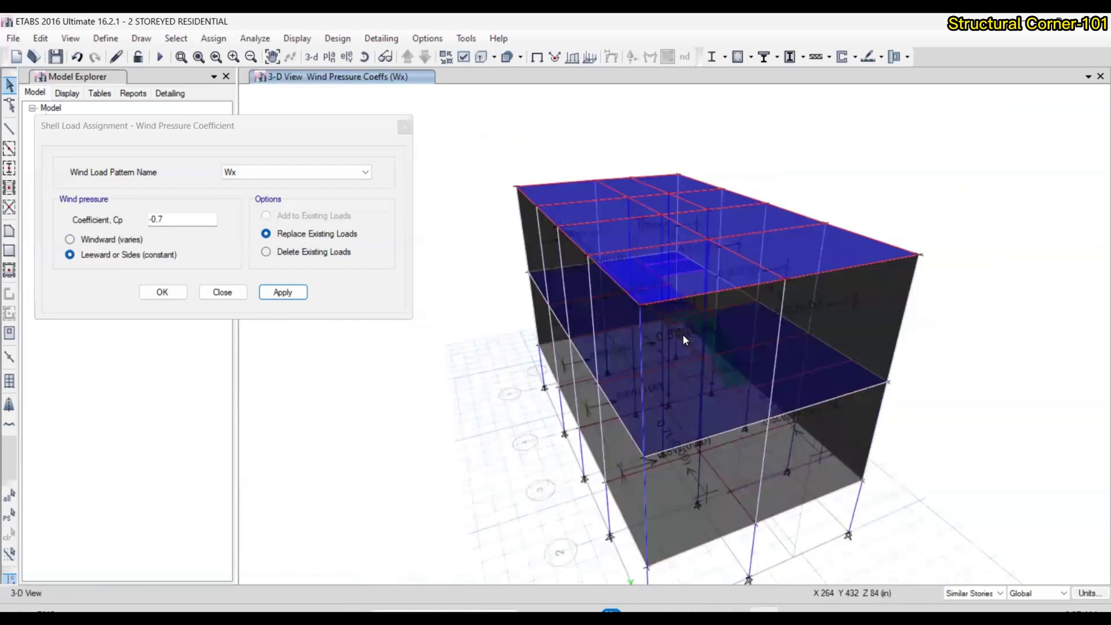
scroll(685, 332, "down", 3)
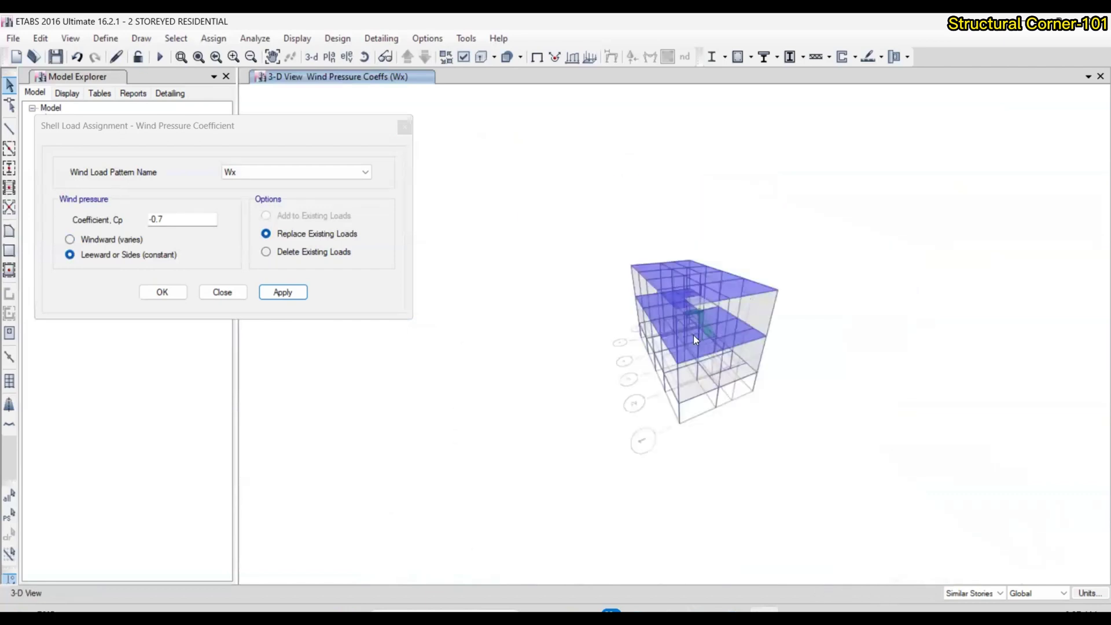
scroll(803, 334, "up", 3)
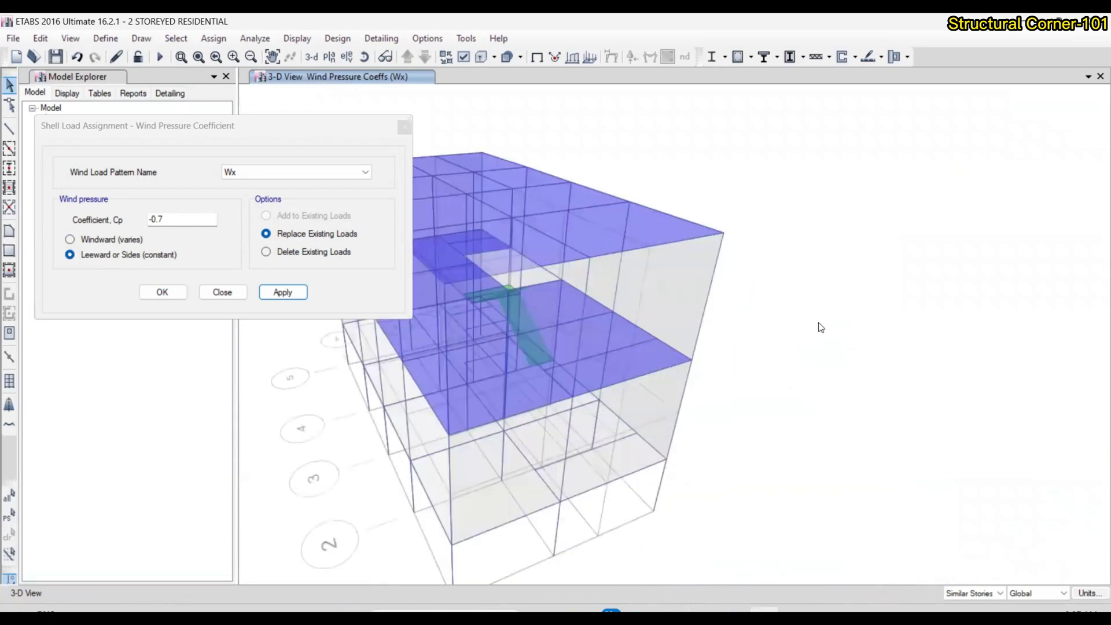
scroll(810, 344, "down", 3)
scroll(804, 345, "up", 3)
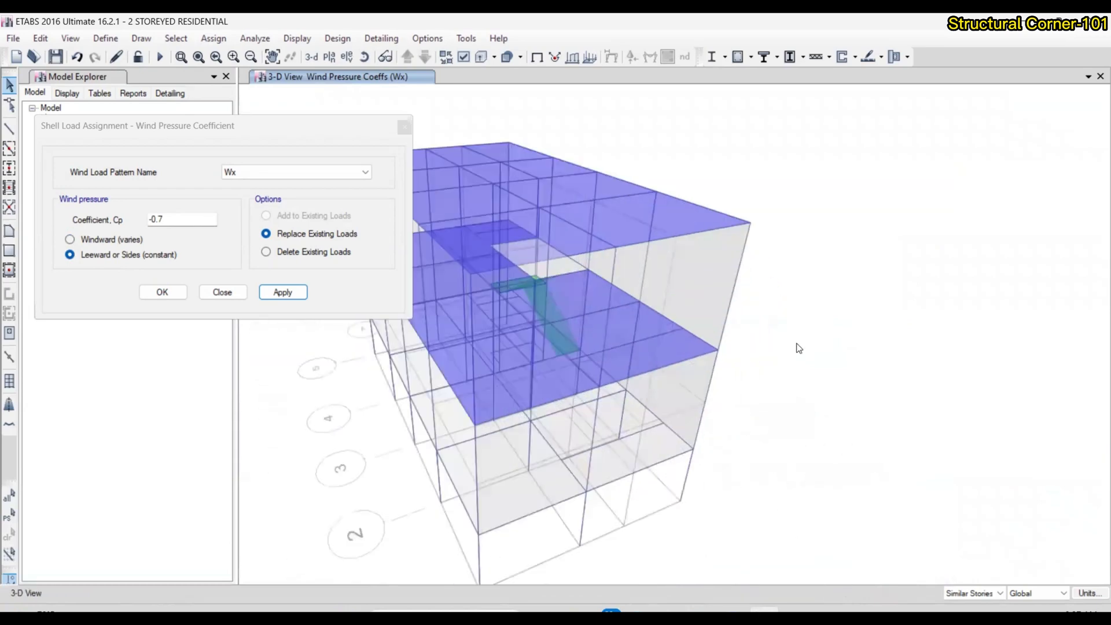
scroll(780, 365, "down", 3)
scroll(769, 376, "up", 3)
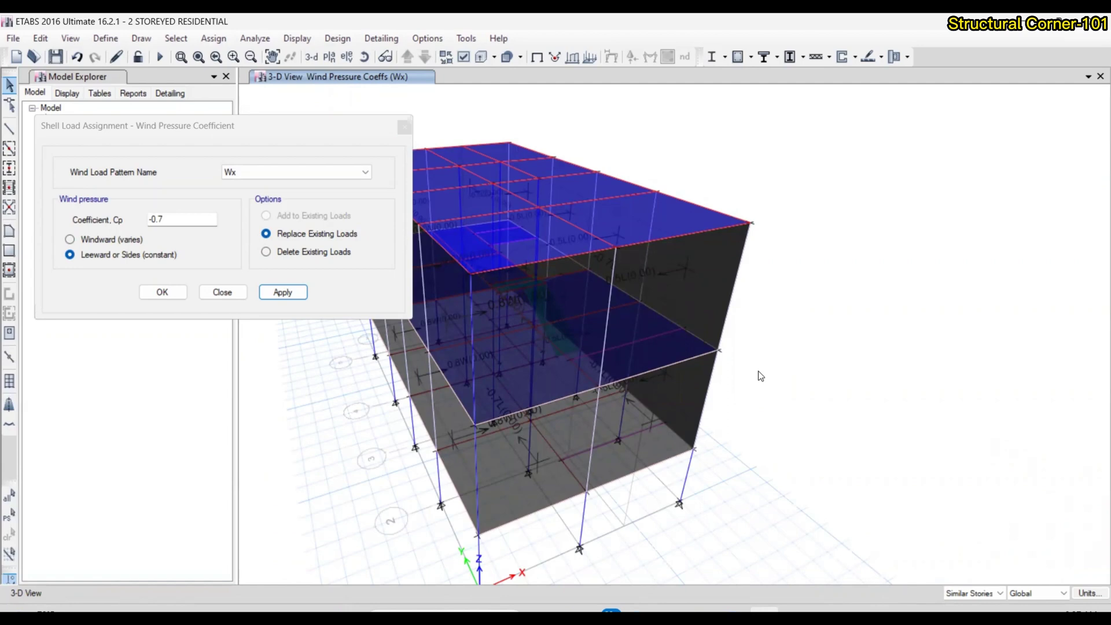
scroll(785, 331, "down", 4)
scroll(704, 480, "up", 4)
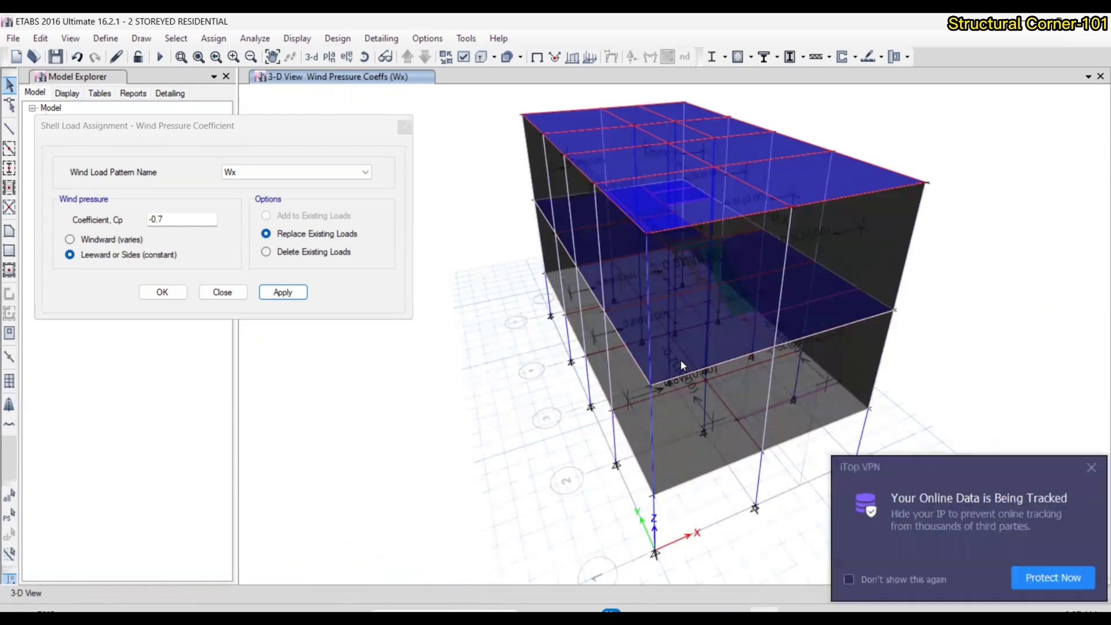
left_click(1092, 468)
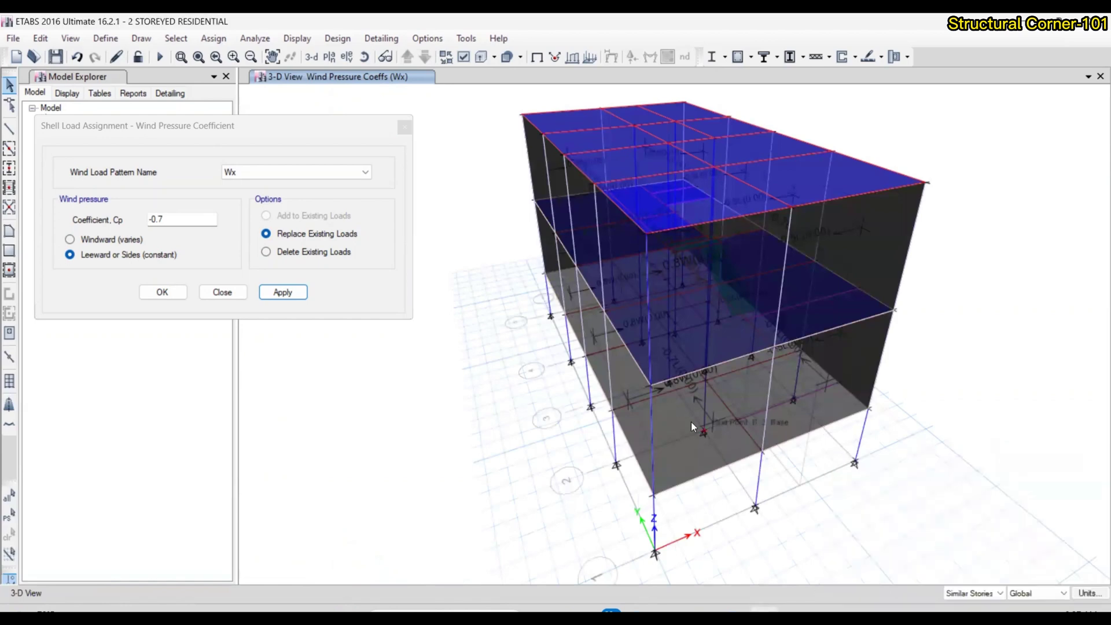
Select the four wall shells on the grid line 1 face as the windward side for Y-direction wind
scroll(704, 447, "down", 3)
scroll(695, 440, "up", 5)
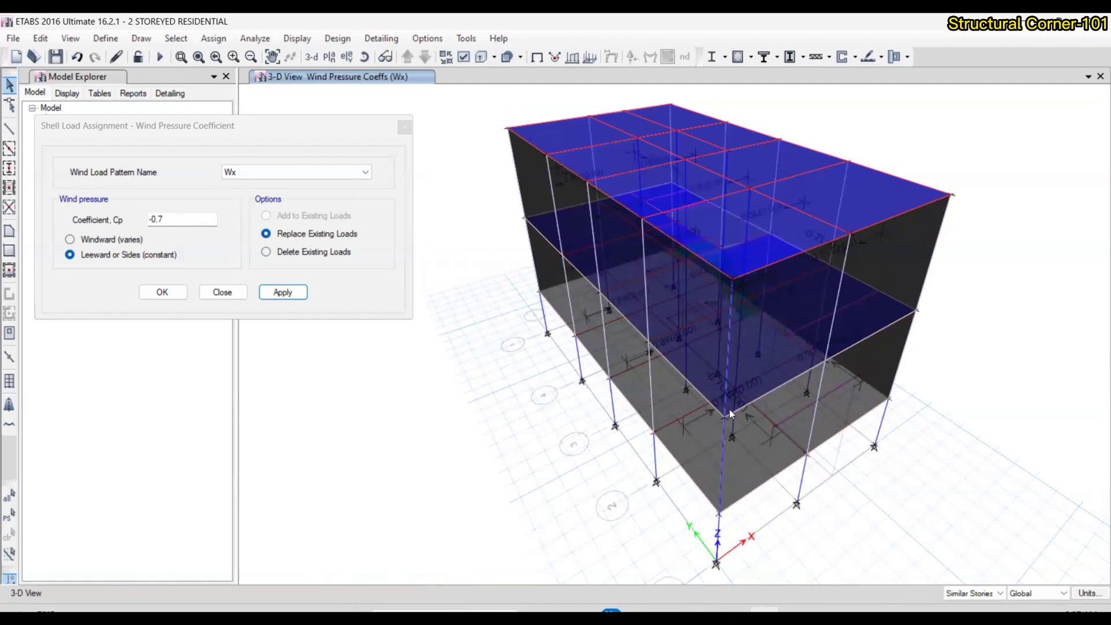
left_click(763, 461)
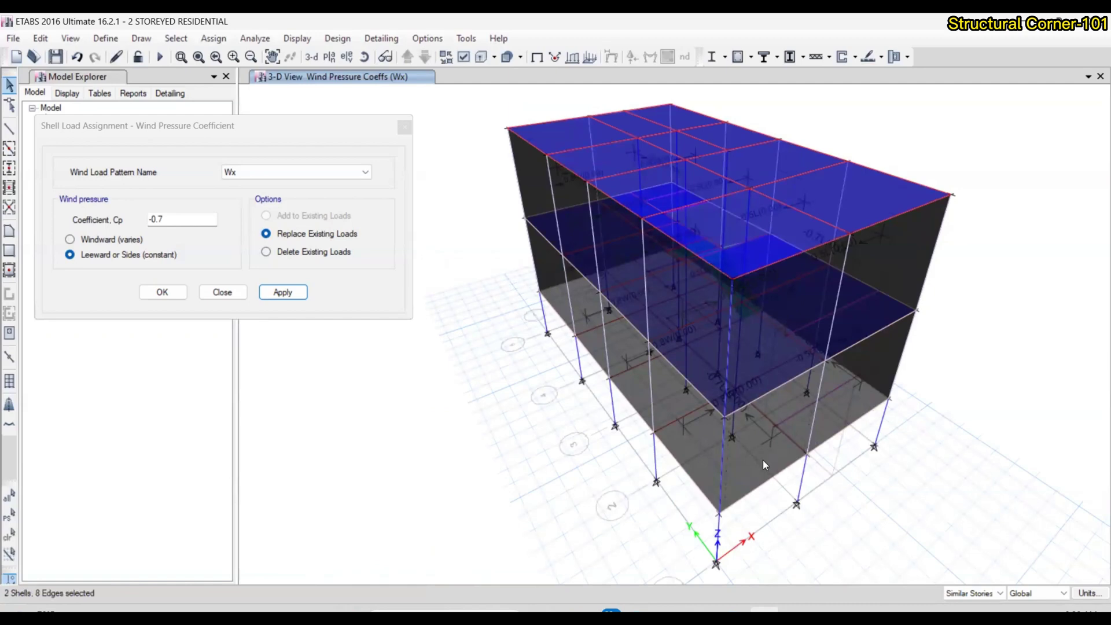
left_click(834, 429)
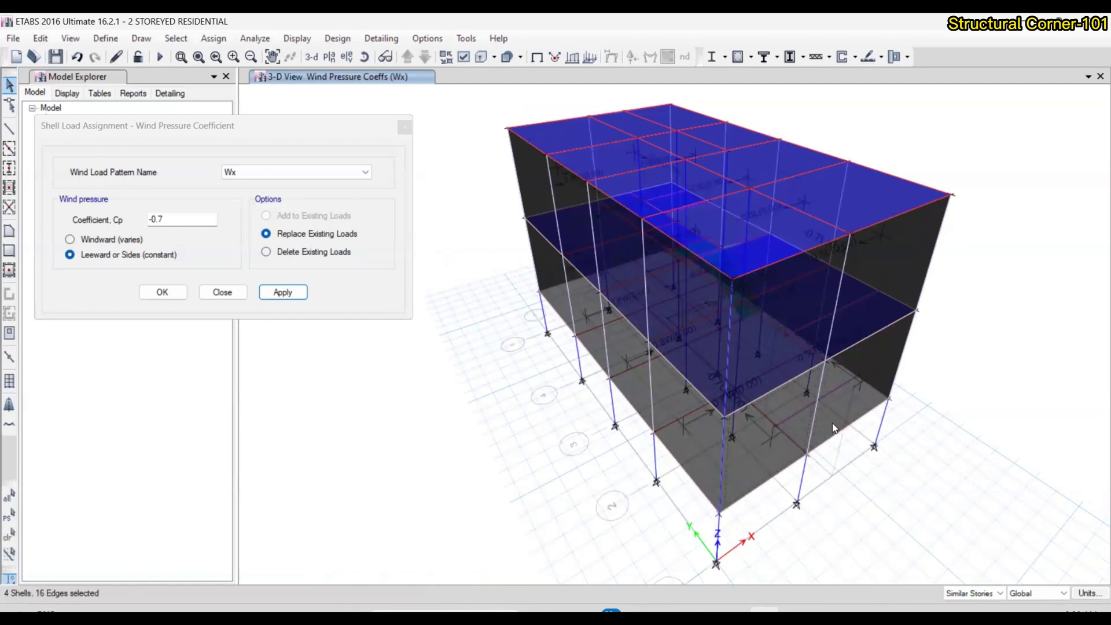
Assign a windward wind pressure coefficient Cp of 0.8 for load pattern Wy to the selected walls, replacing existing loads
left_click(246, 174)
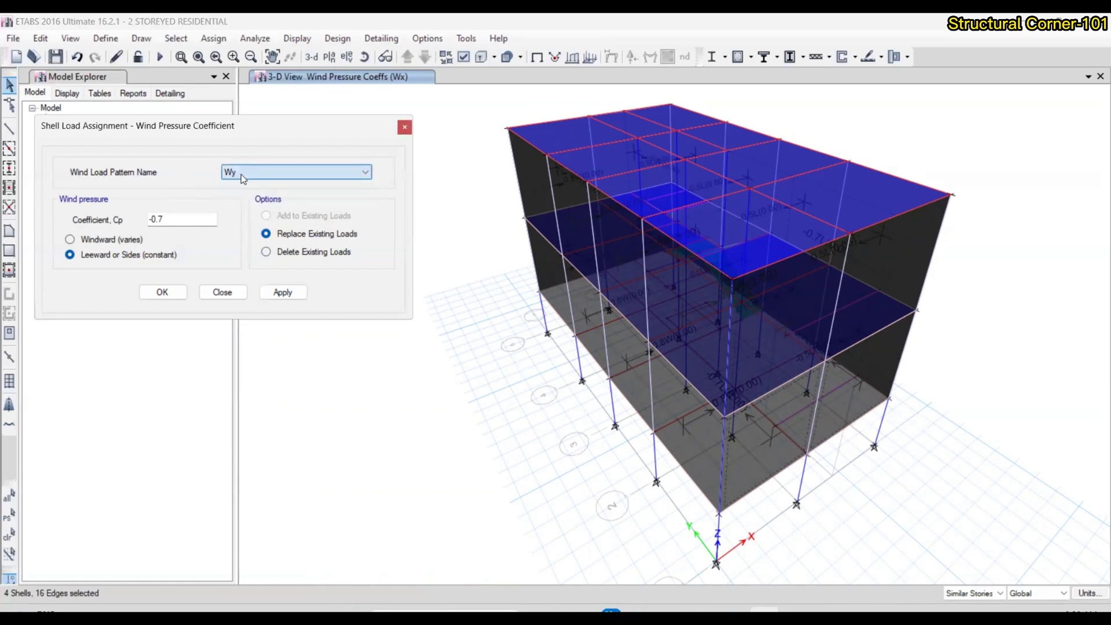
left_click(237, 194)
left_click(84, 241)
double_click(160, 219)
type("0.")
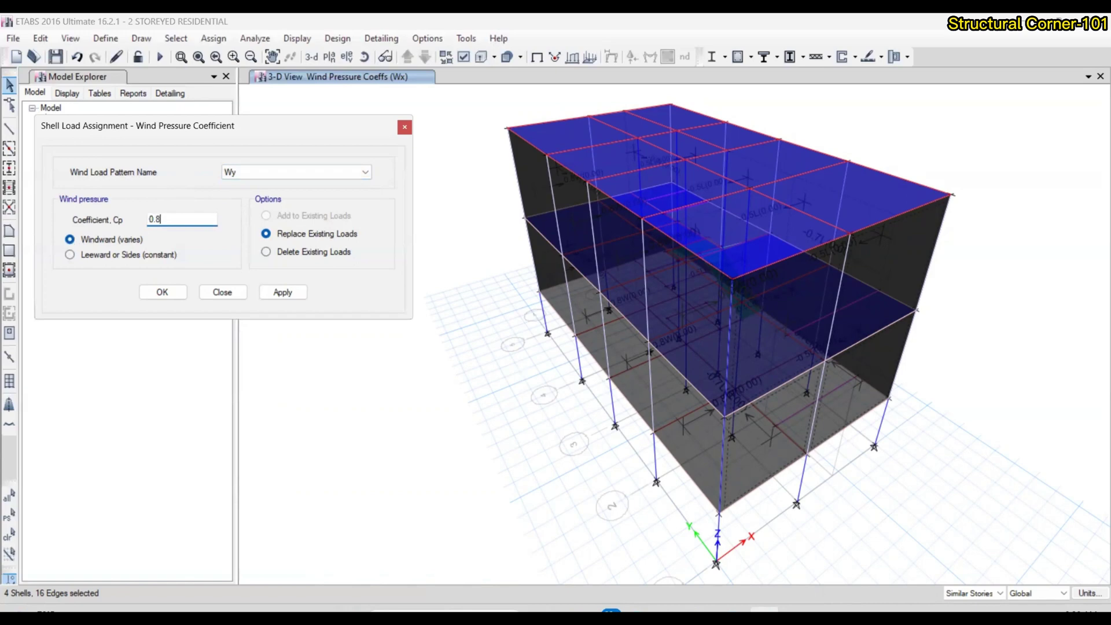
left_click(278, 292)
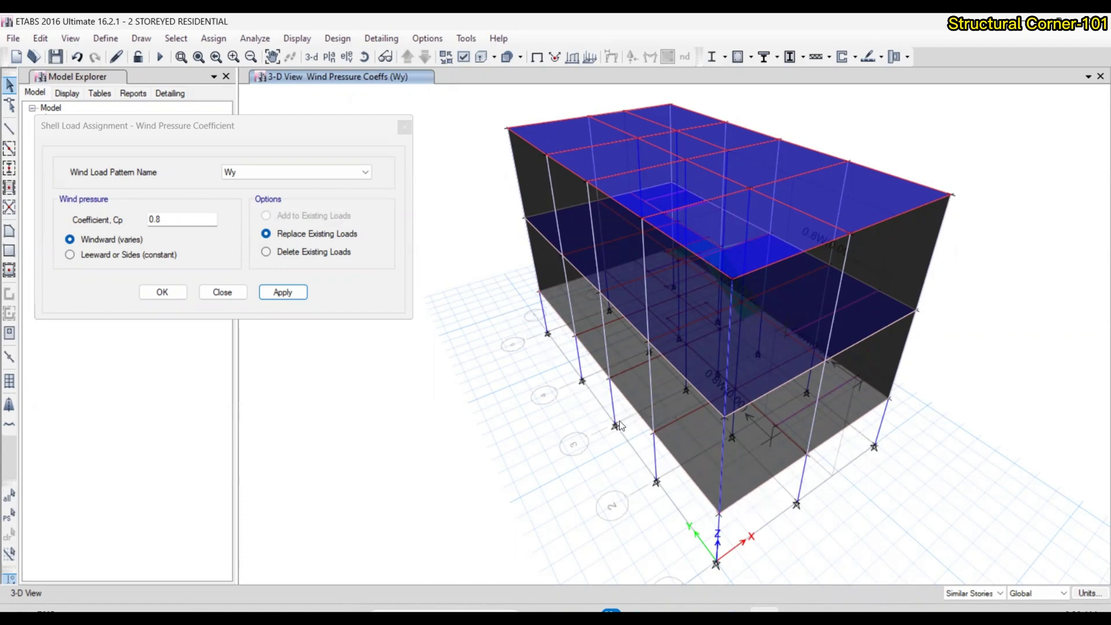
Display the plan view of the GF story level
left_click(330, 58)
left_click(499, 300)
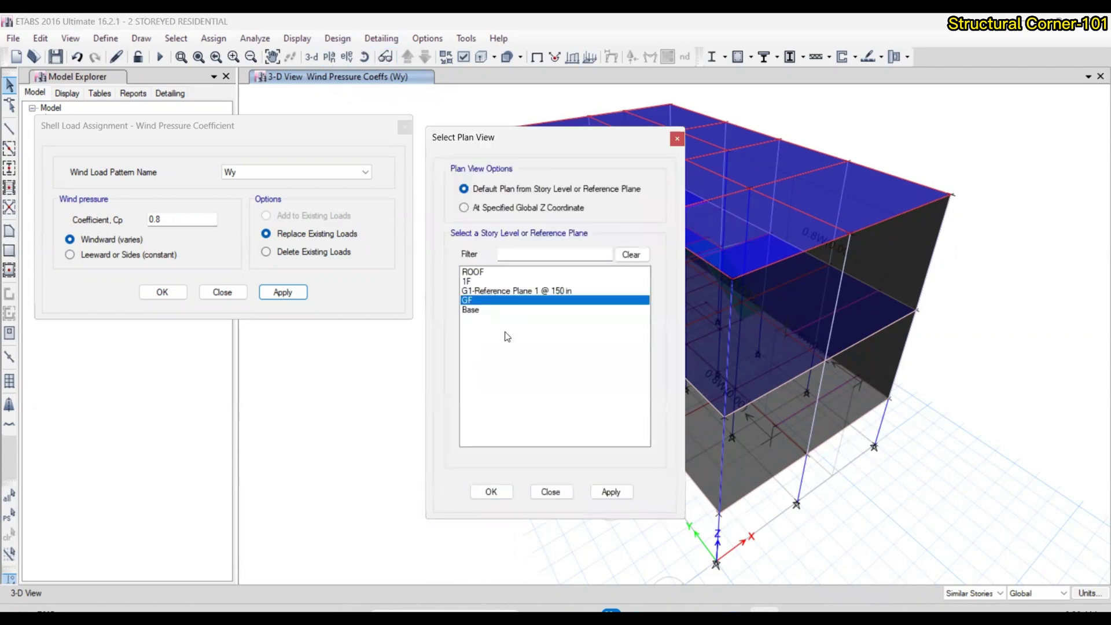
left_click(612, 491)
left_click(550, 491)
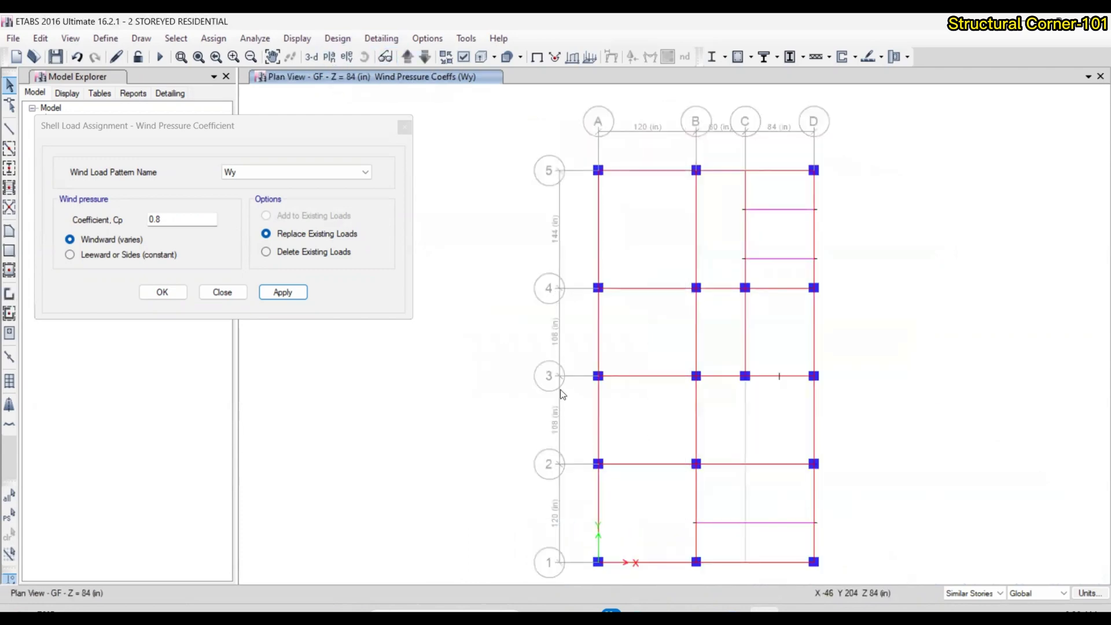
Change the model's consistent length unit to ft
left_click(1072, 592)
left_click(1027, 578)
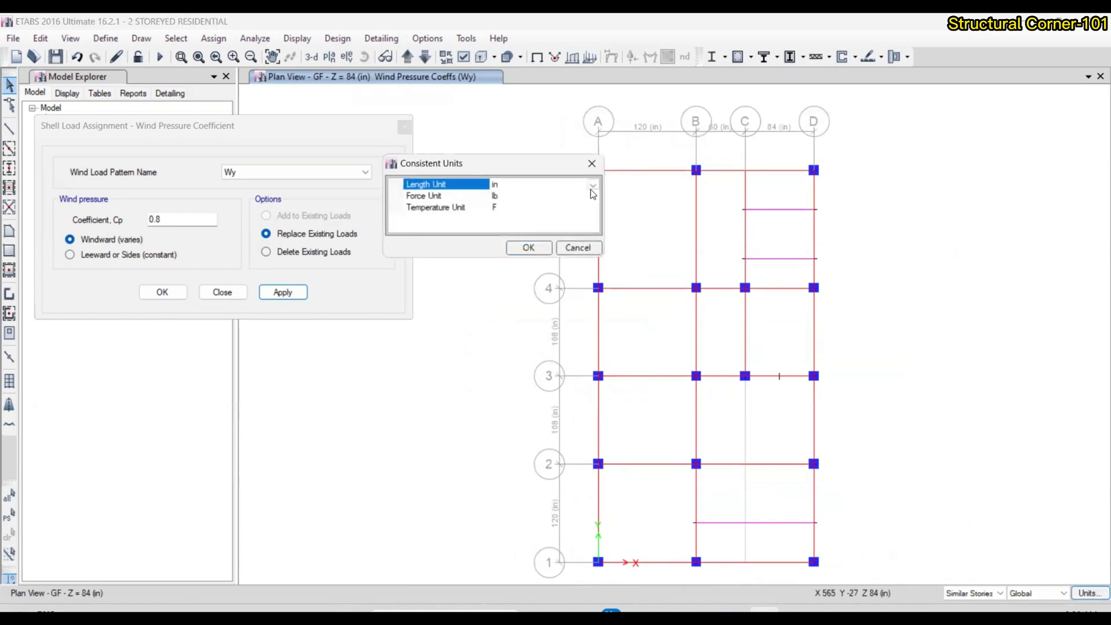
left_click(593, 184)
left_click(507, 198)
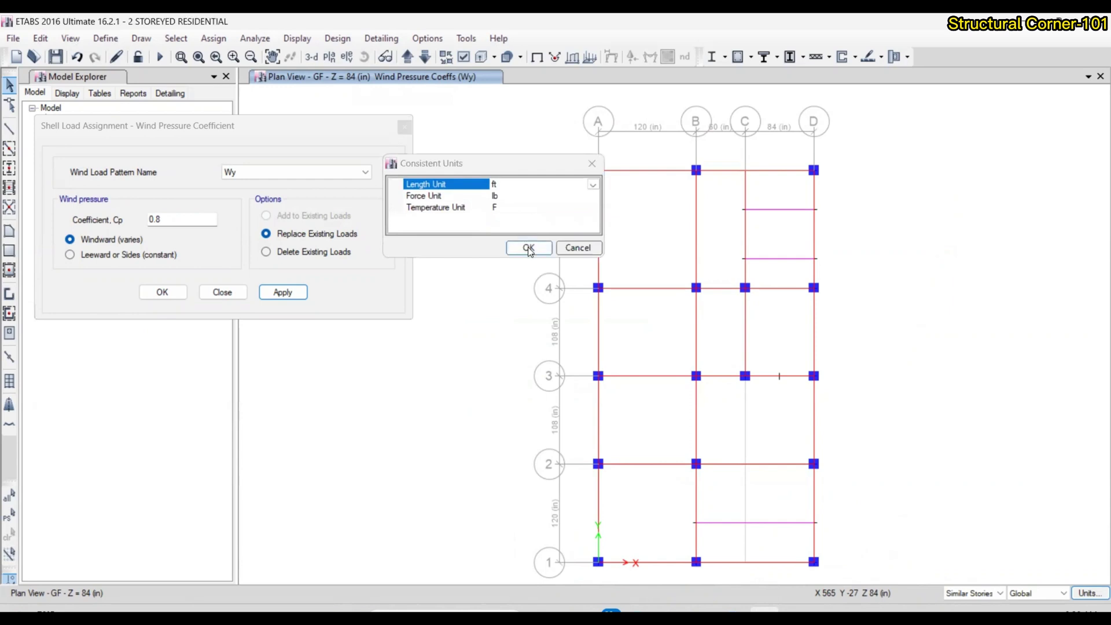
left_click(529, 248)
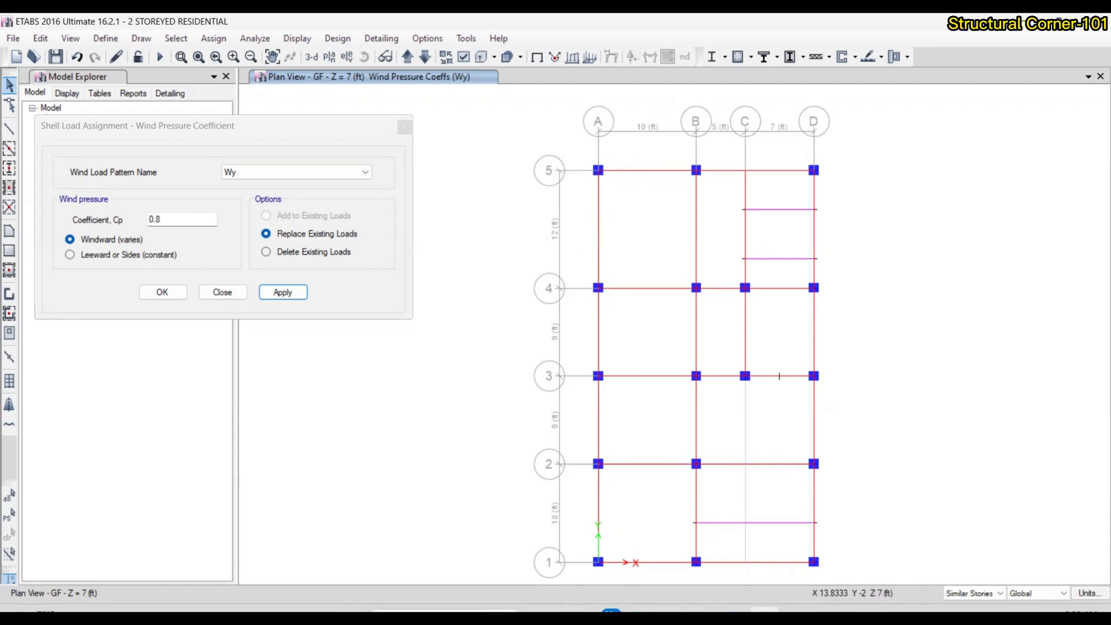
Open Calculator and compute the building's L/B ratio for Y-direction wind as 40 ÷ 22
left_click(444, 611)
type("ca")
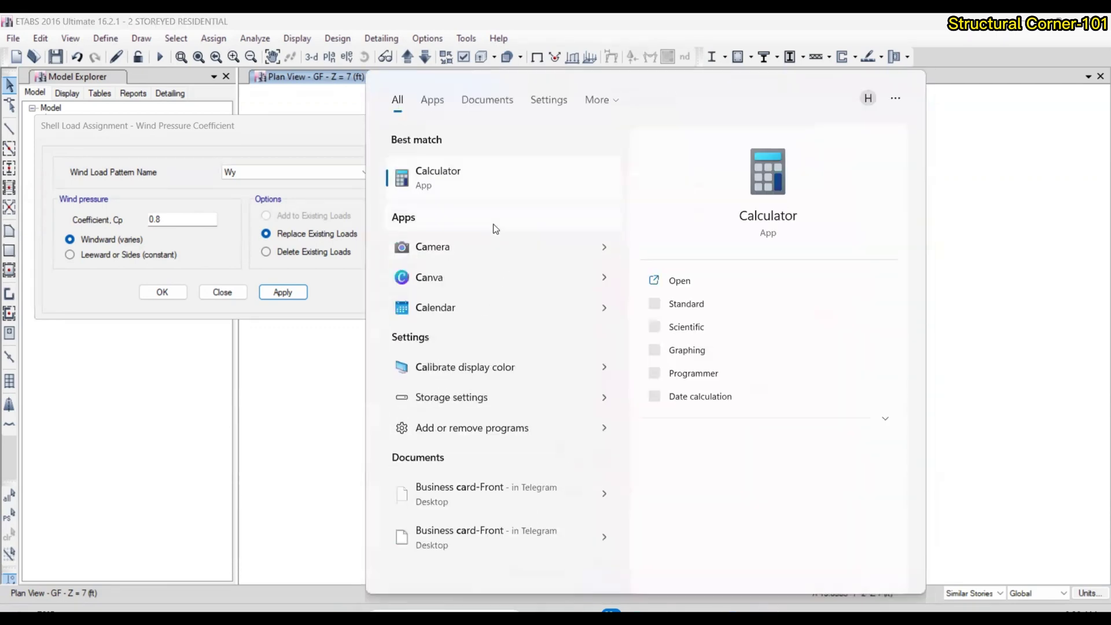
left_click(491, 184)
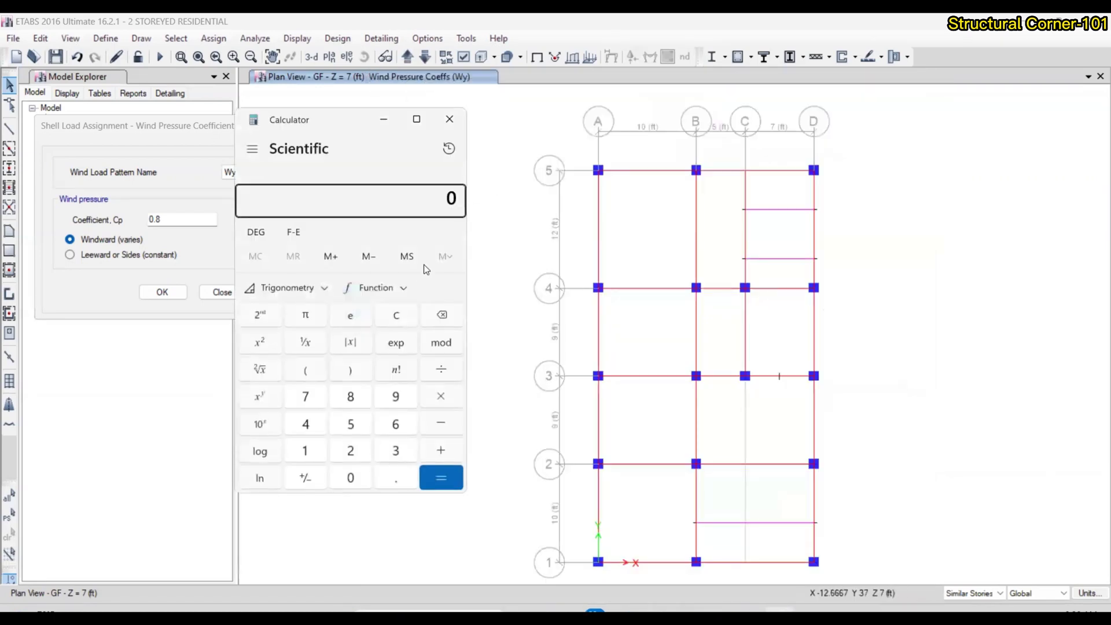
type("40 ÷ ")
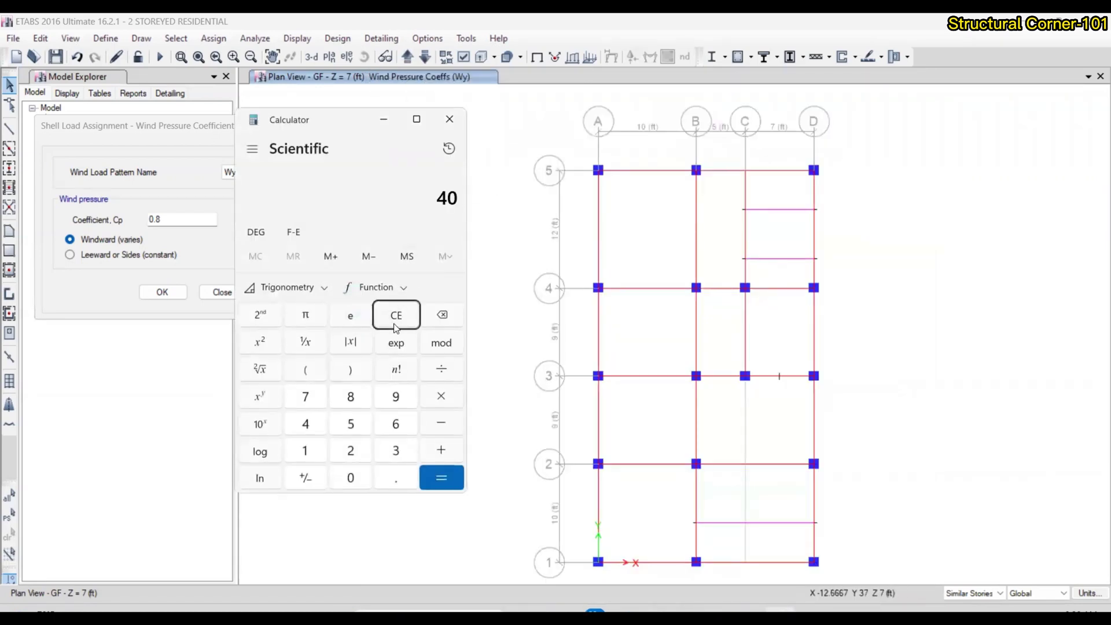
type("22")
key("Return")
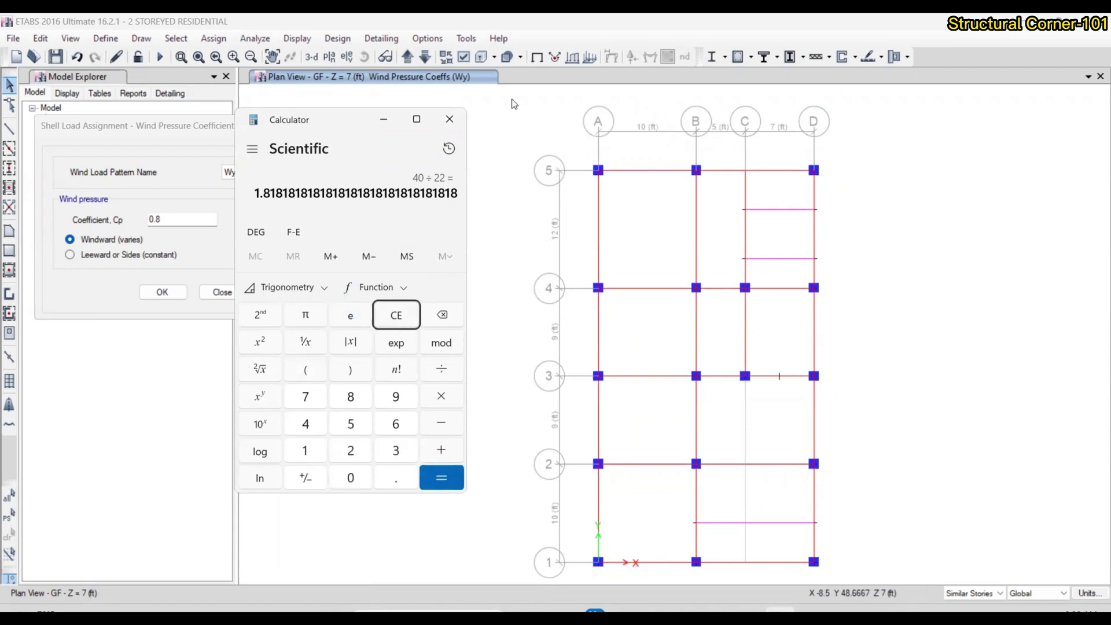
Switch to the ASCE 7-05 PDF and check the leeward wall Cp values against L/B in Figure 6-6
left_click(571, 243)
mouse_move(595, 612)
left_click(626, 553)
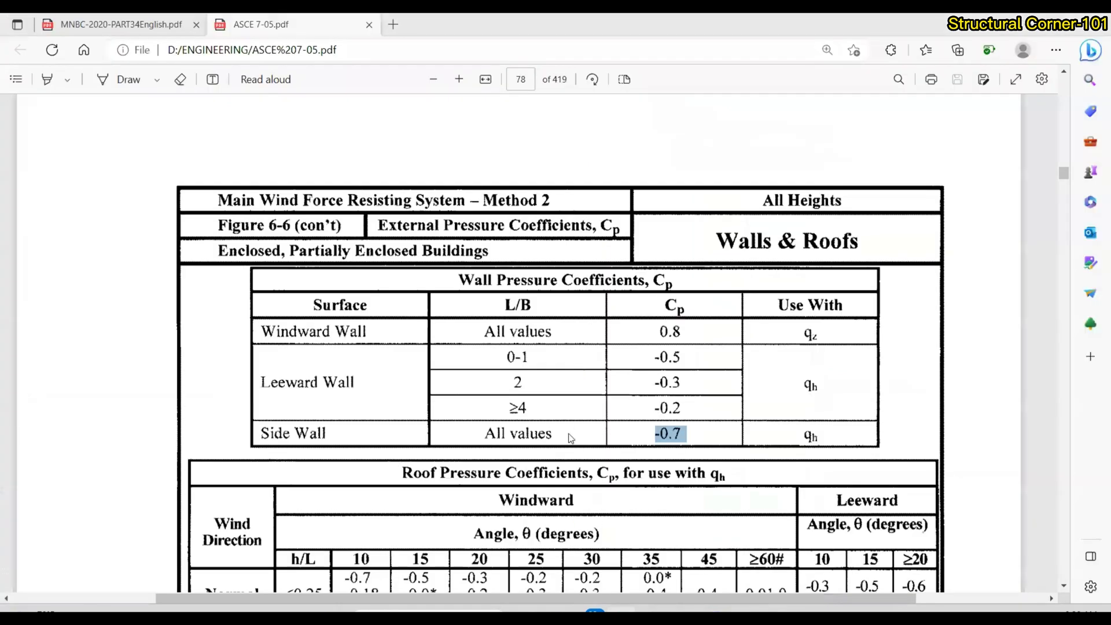
Compare the leeward wall Cp values for the L/B rows 0-1 and 2 in the Wall Pressure Coefficients table
left_click(548, 369)
scroll(527, 359, "down", 2)
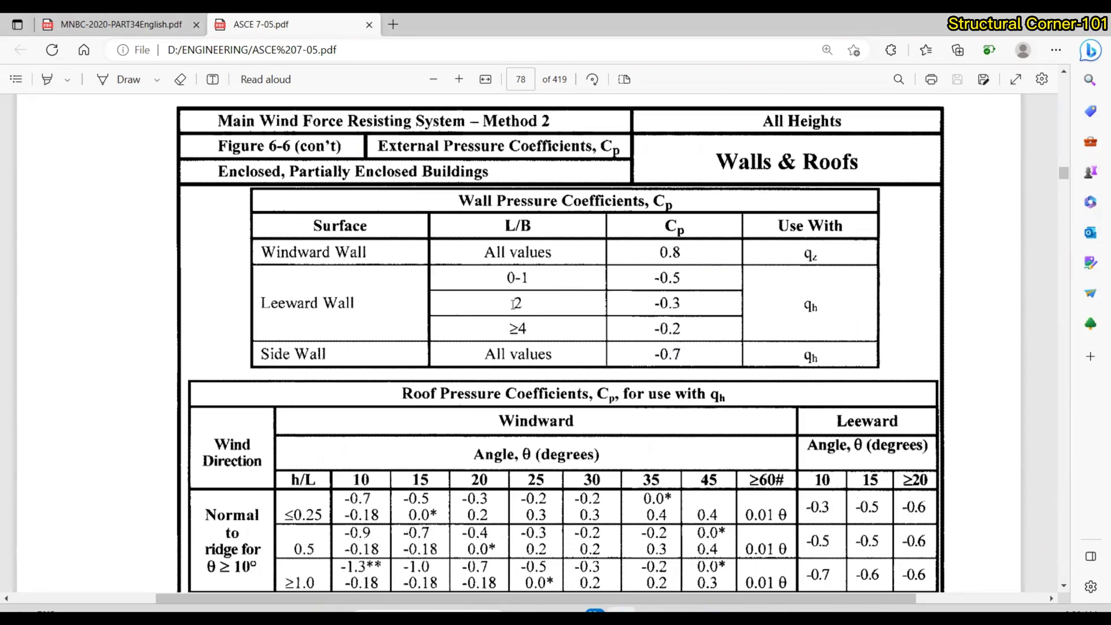
left_click_drag(515, 303, 523, 303)
left_click(661, 303)
double_click(655, 278)
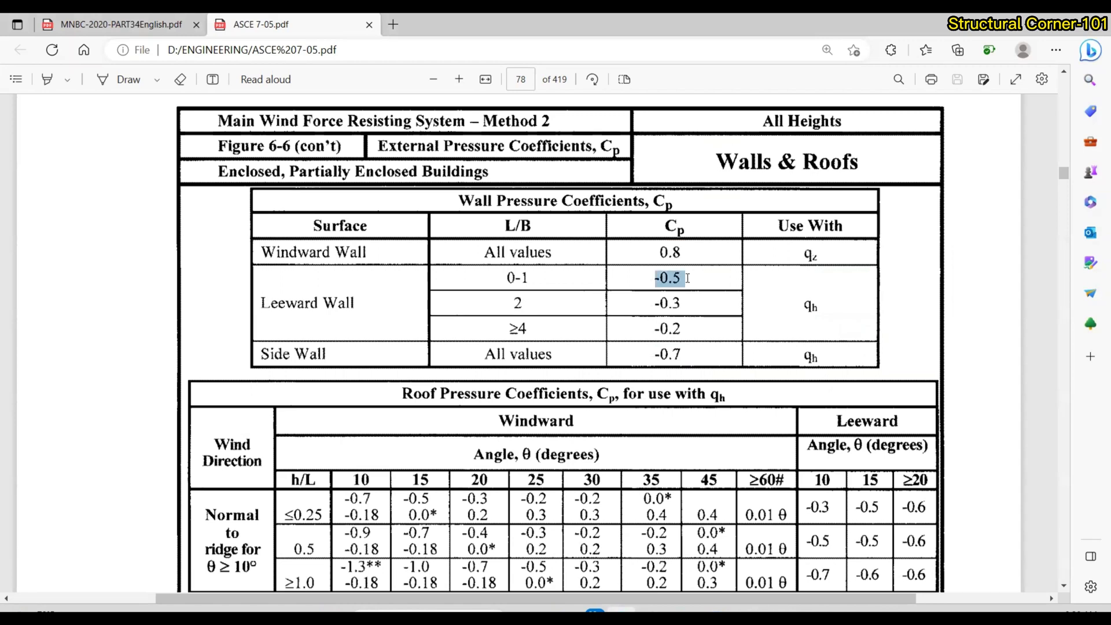
left_click(659, 302)
left_click_drag(653, 303, 689, 302)
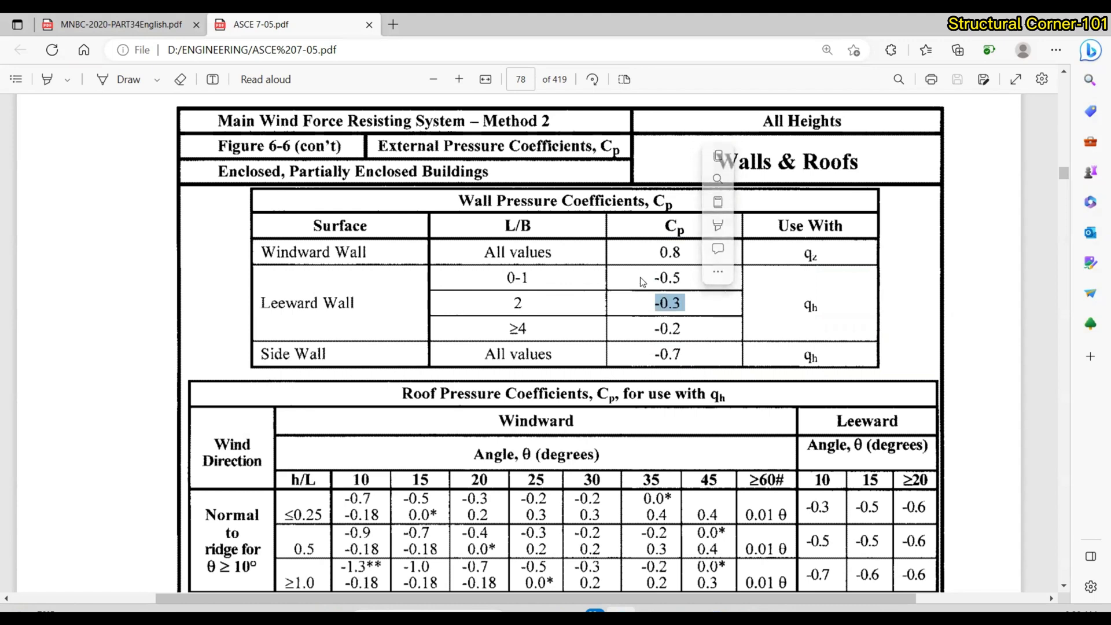
left_click(506, 284)
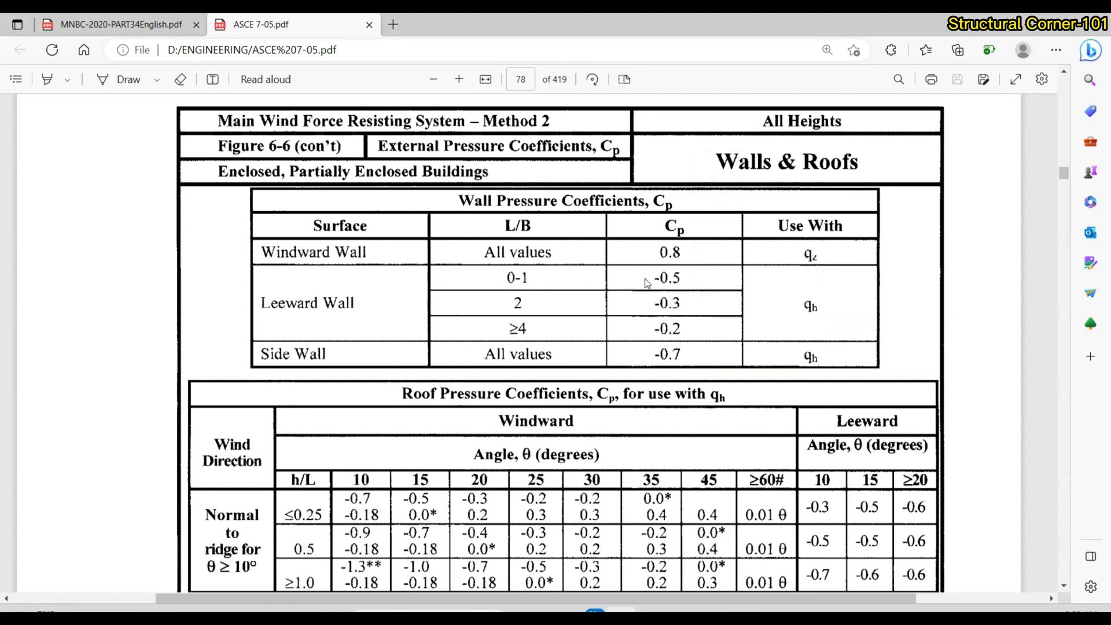
left_click_drag(681, 278, 652, 290)
Switch back to ETABS and assign a Wy leeward wind pressure coefficient of -0.5 to the leeward walls along grid 5
key("alt+Tab")
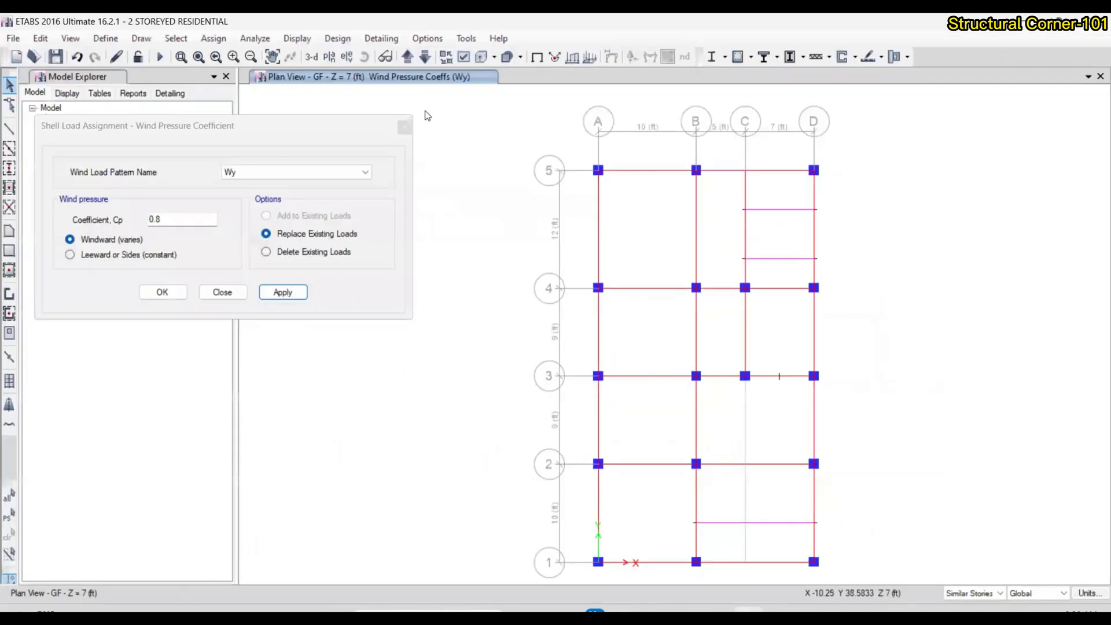
left_click(312, 61)
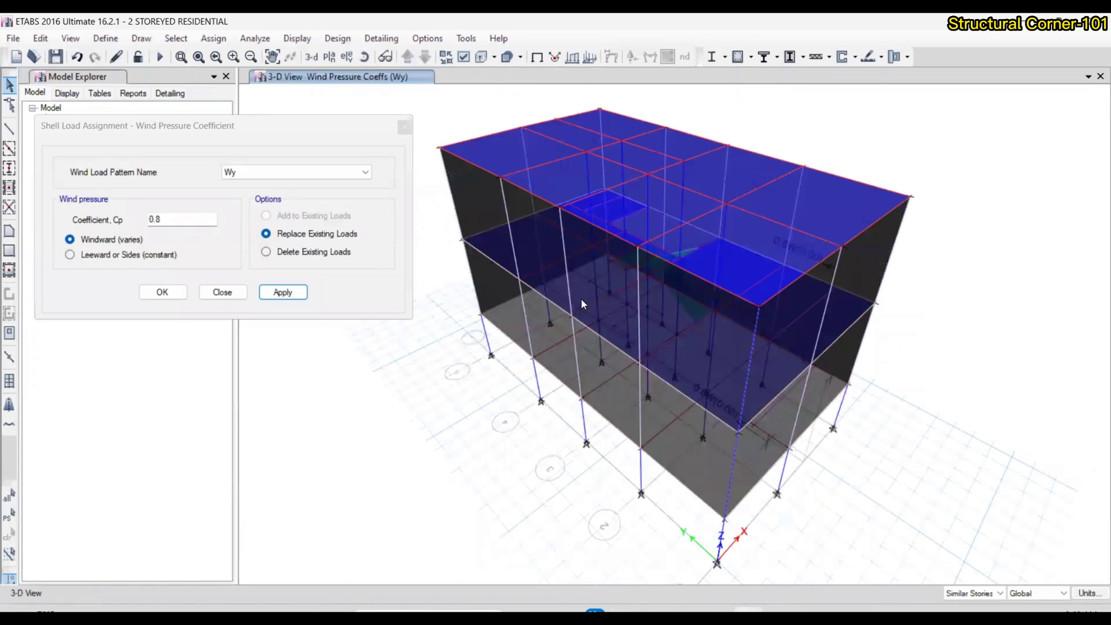
middle_click_drag(632, 349, 818, 325, "shift")
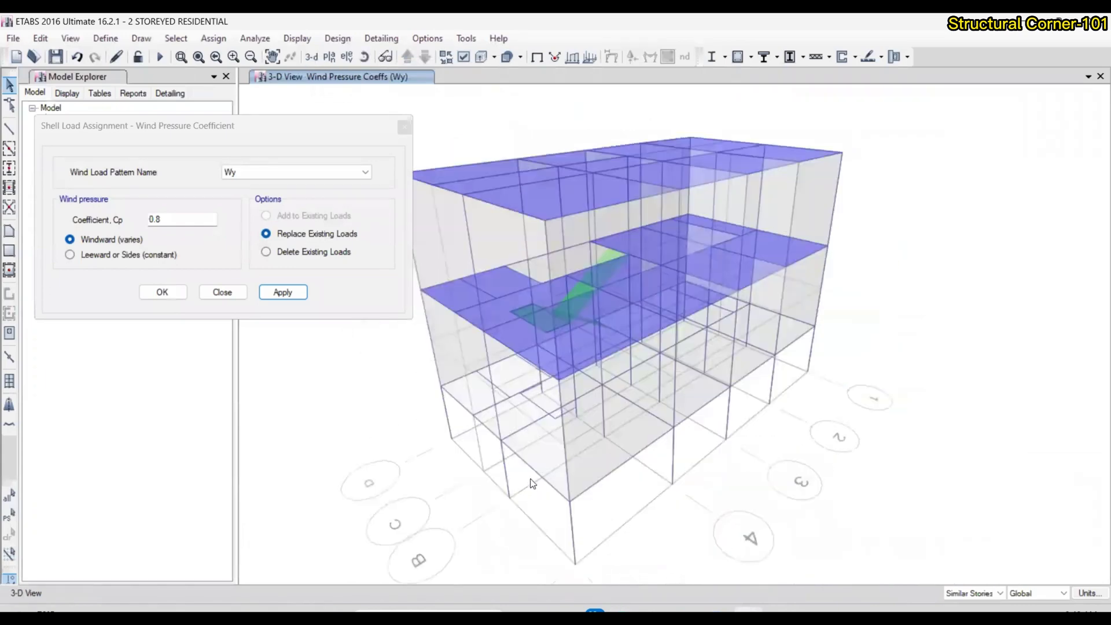
scroll(463, 377, "up", 4)
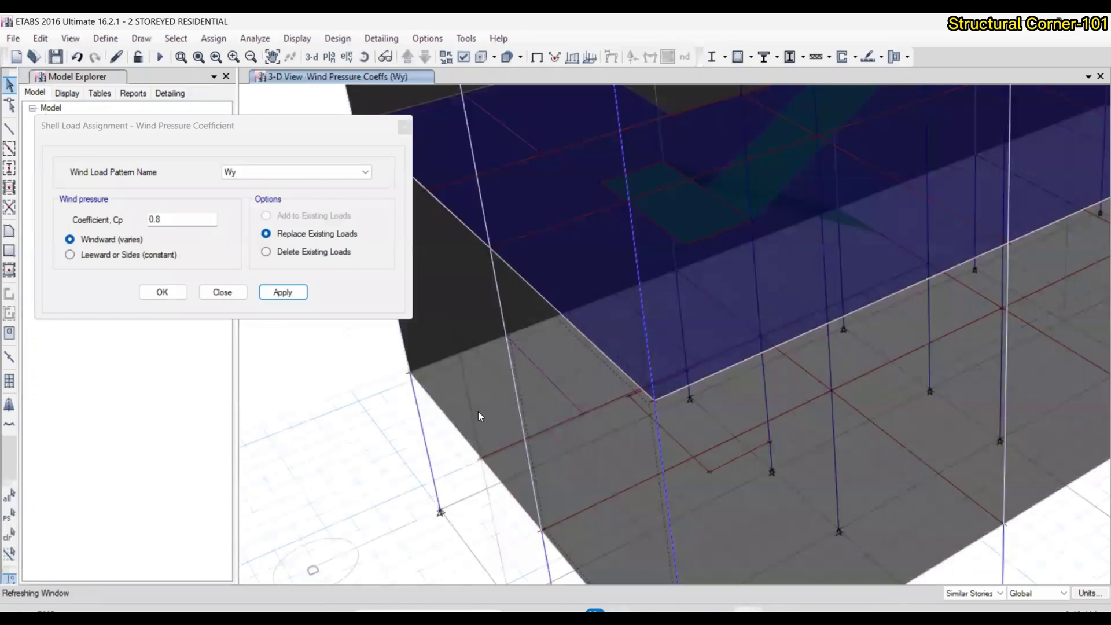
scroll(529, 411, "down", 5)
left_click(103, 256)
left_click_drag(179, 223, 123, 224)
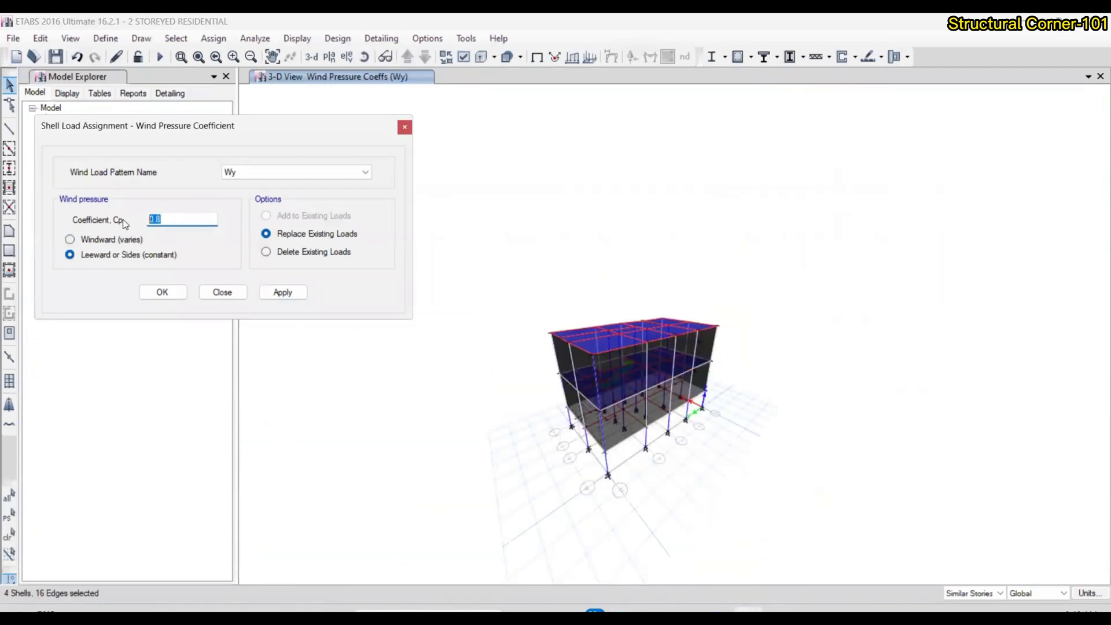
type("-")
left_click(283, 293)
Select all perimeter side walls along grids A and D and assign them a constant Wy side-wall wind pressure coefficient of -0.7
scroll(602, 387, "up", 5)
left_click(688, 387)
left_click(767, 365)
scroll(794, 340, "up", 5)
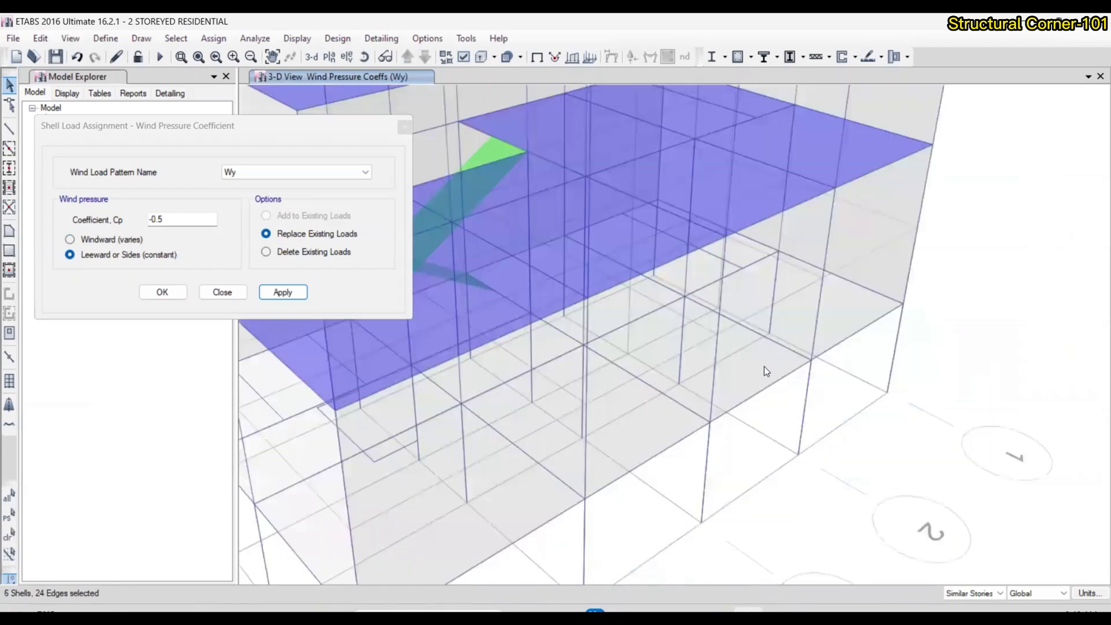
left_click(760, 377)
left_click(818, 359)
scroll(728, 378, "down", 10)
middle_click_drag(728, 378, 765, 391, "shift")
scroll(765, 391, "up", 8)
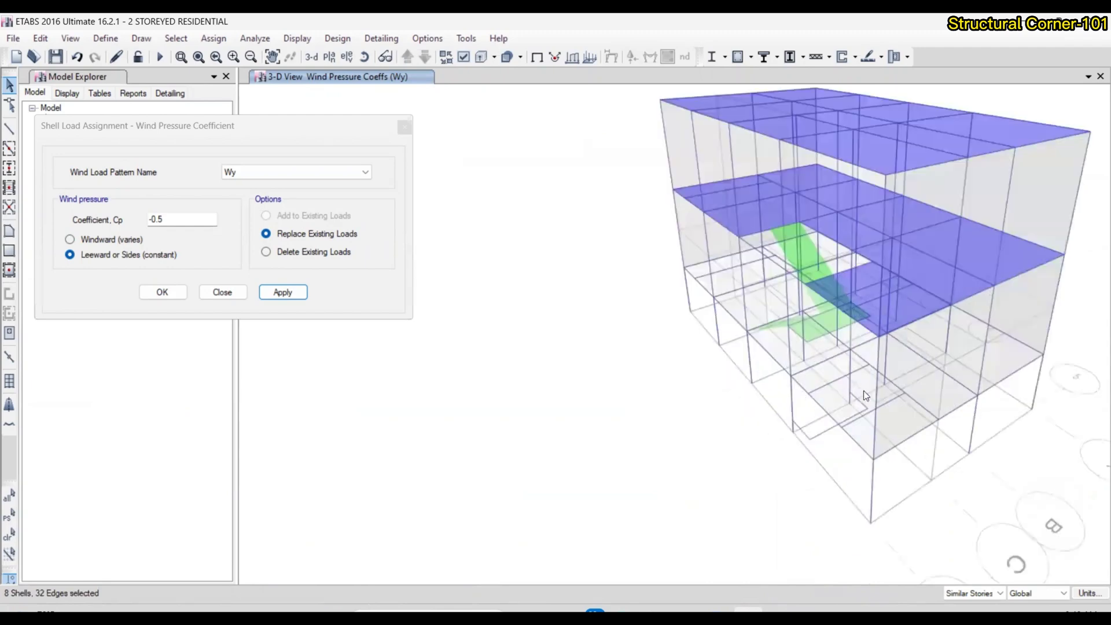
left_click(767, 287)
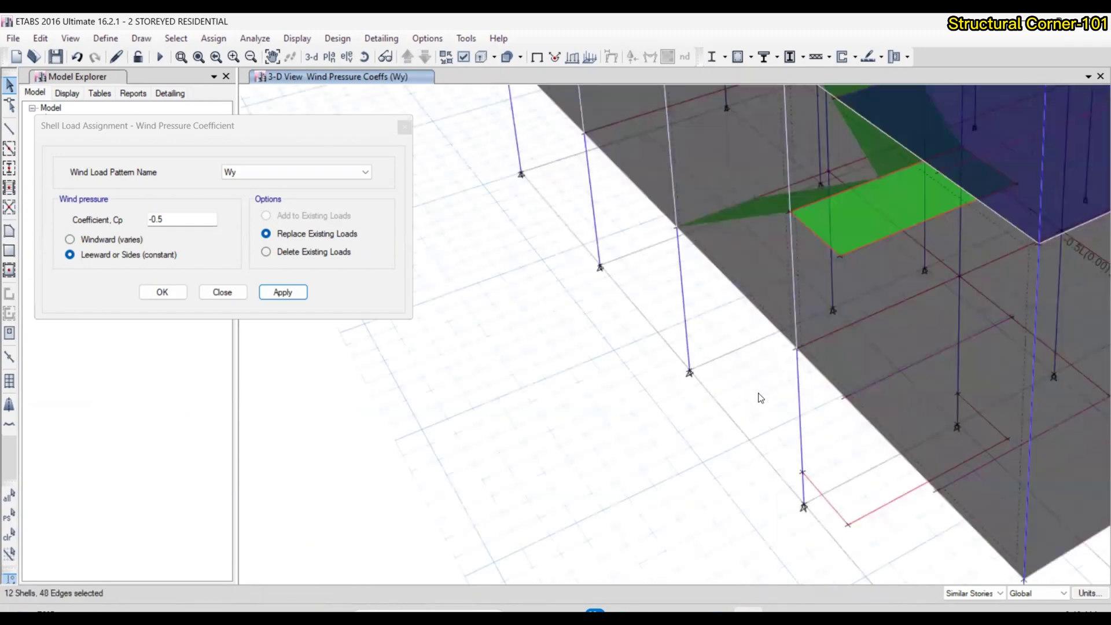
scroll(762, 391, "down", 8)
scroll(694, 266, "up", 8)
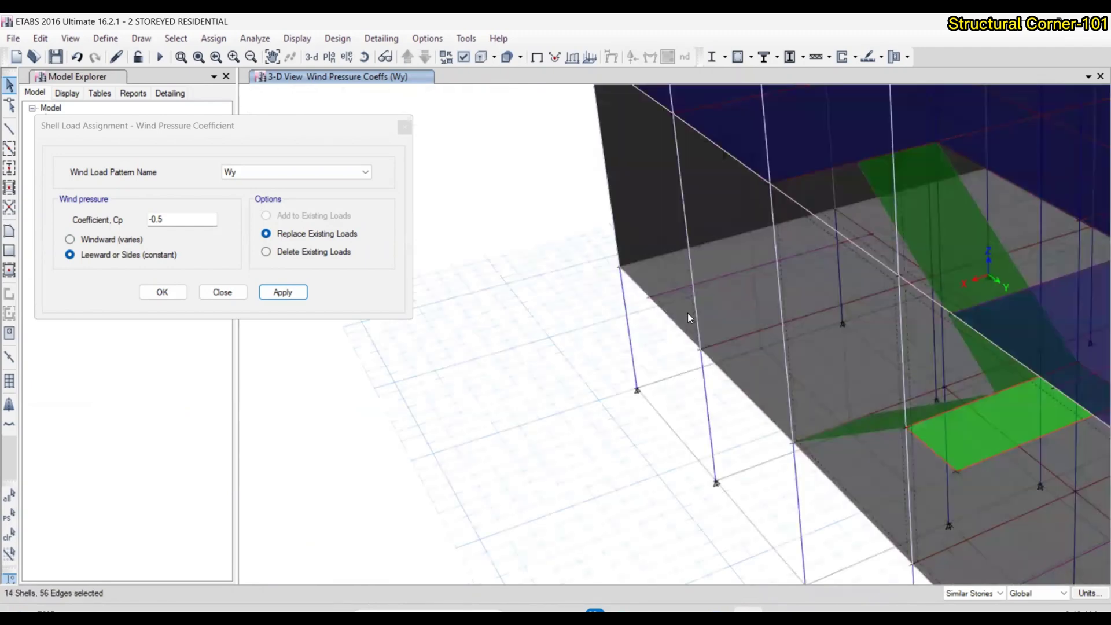
scroll(648, 342, "down", 8)
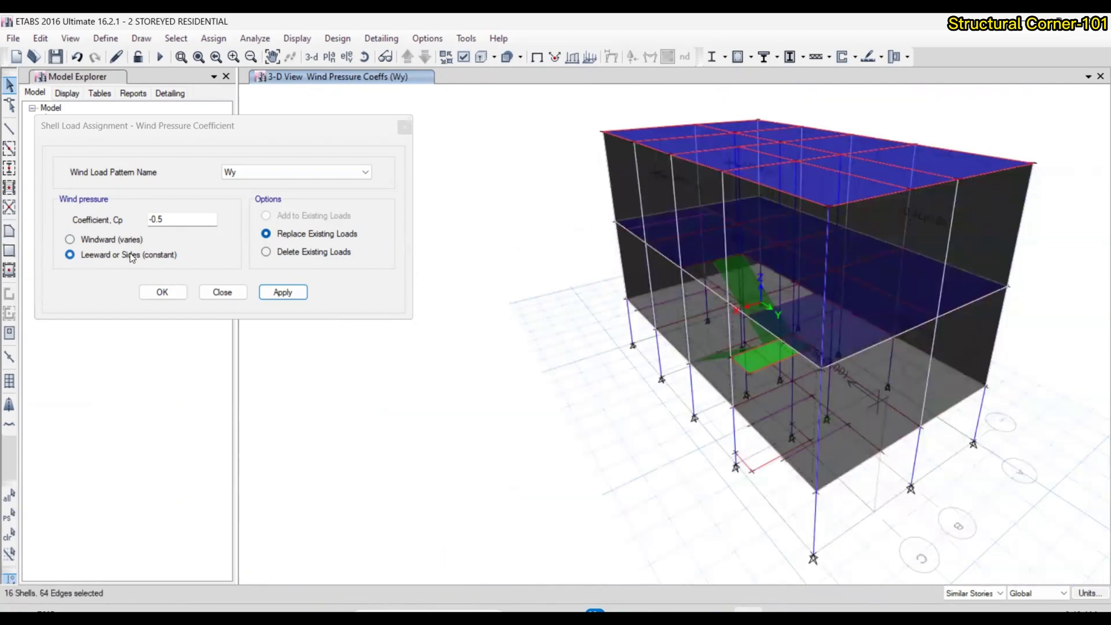
left_click(172, 220)
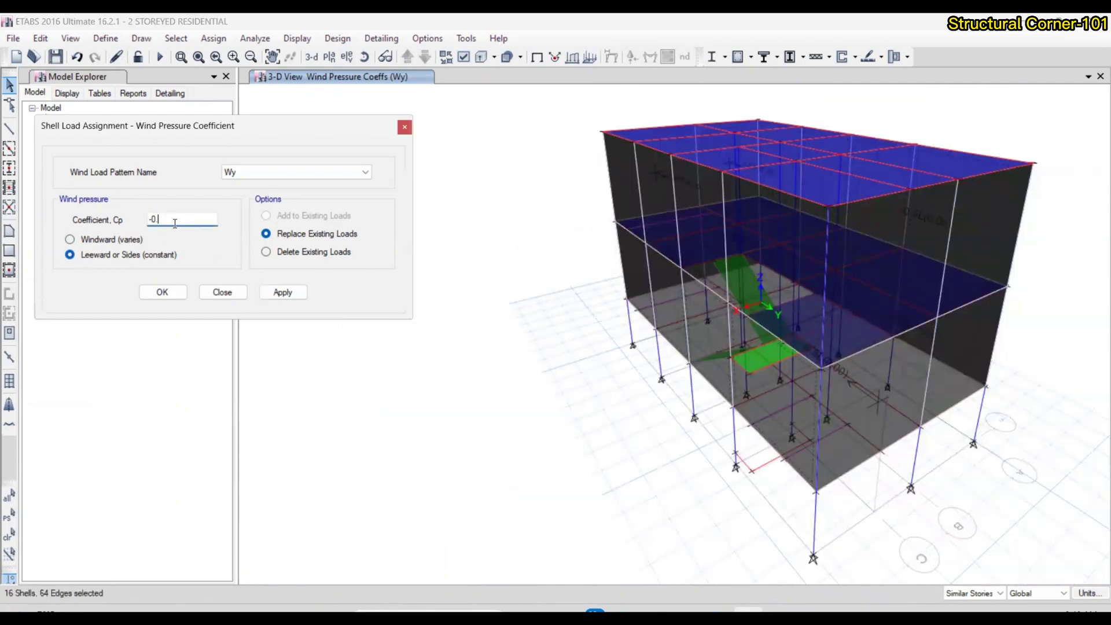
left_click(282, 292)
left_click(223, 293)
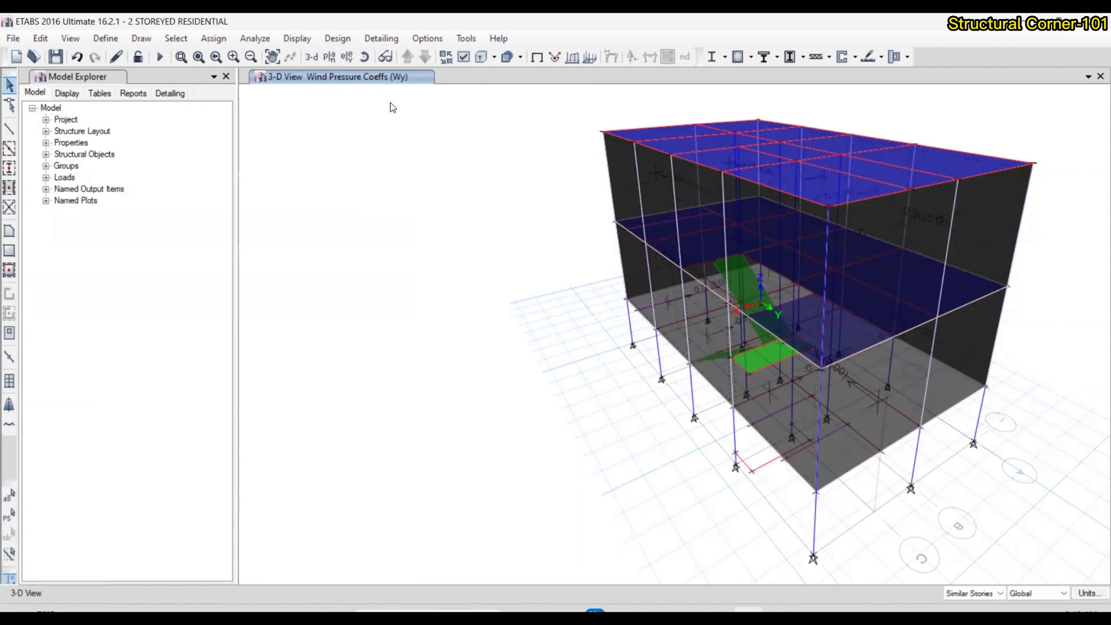
Display the ROOF plan view to check the assigned Wy wind pressure coefficients
left_click(311, 58)
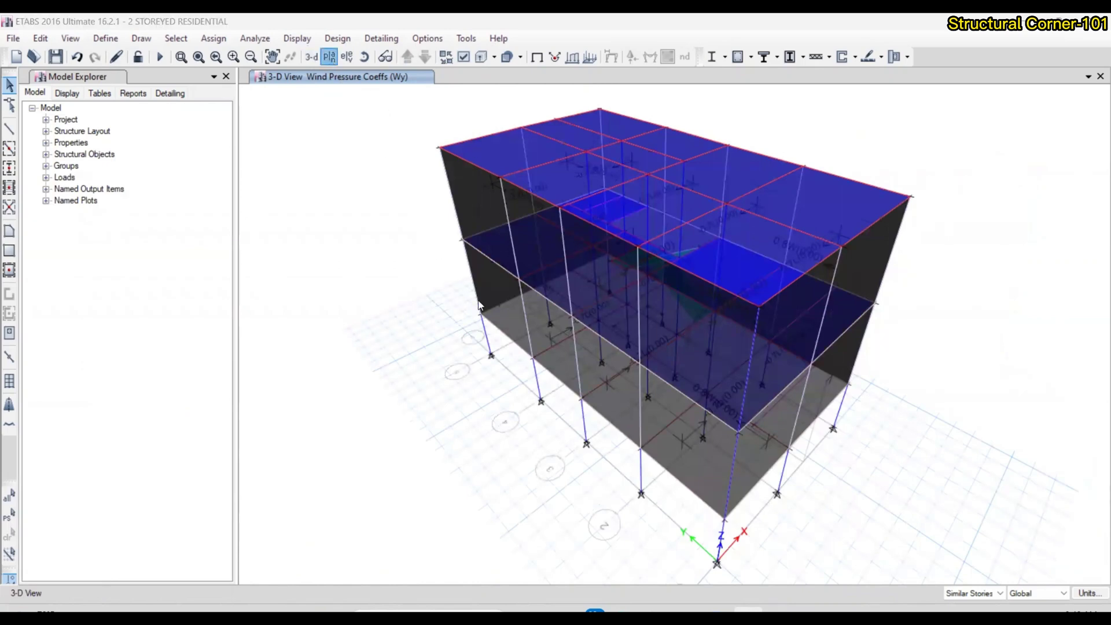
left_click(329, 58)
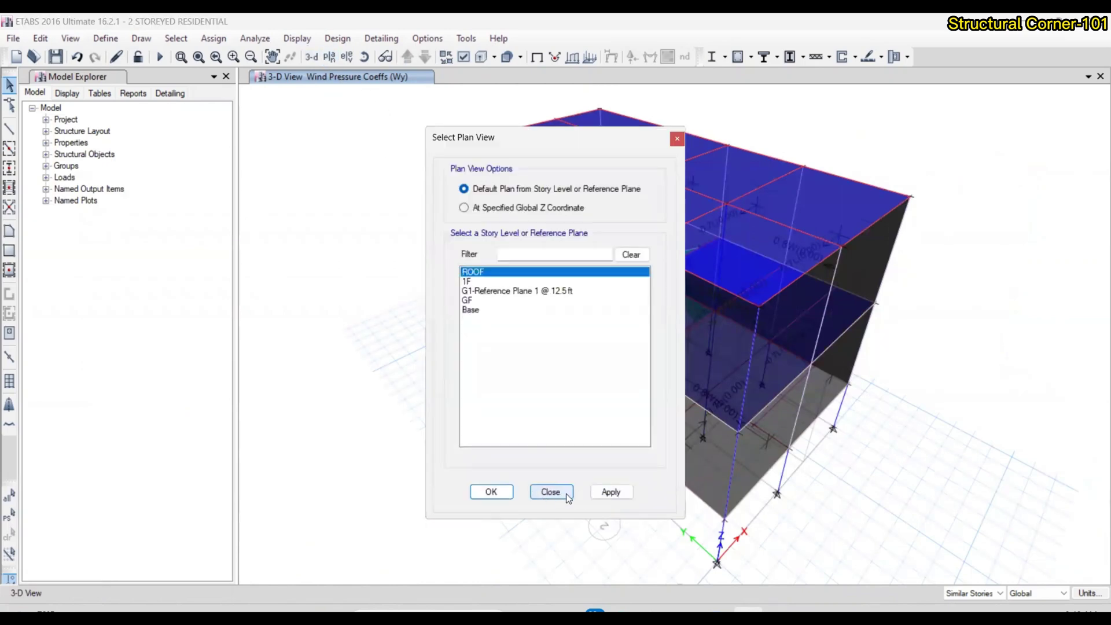
left_click(615, 493)
left_click(550, 492)
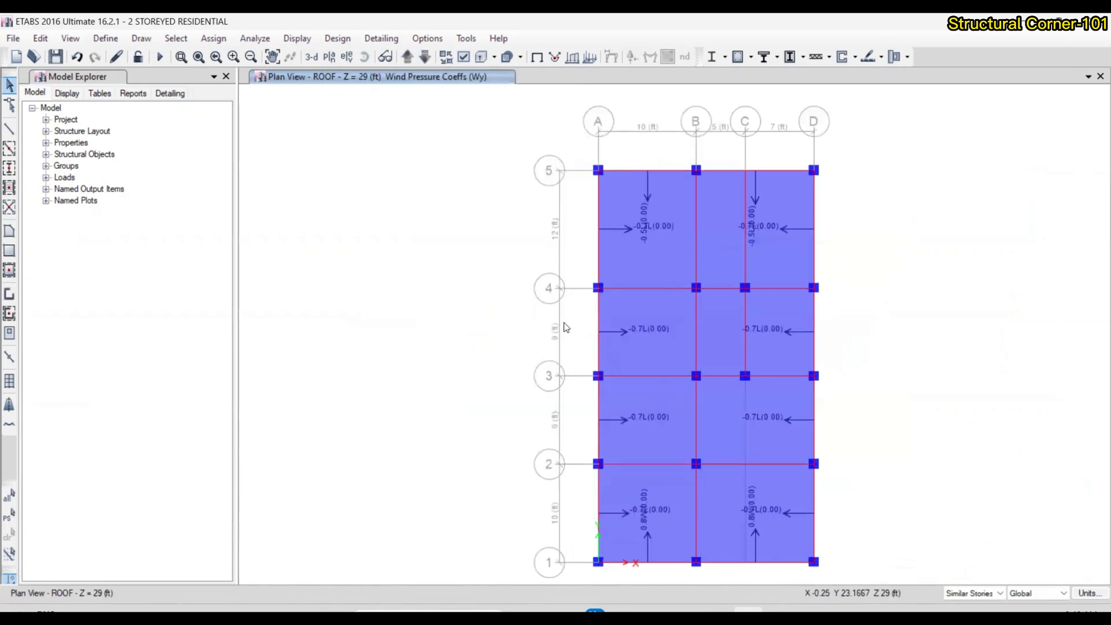
scroll(444, 298, "down", 3)
scroll(491, 318, "up", 3)
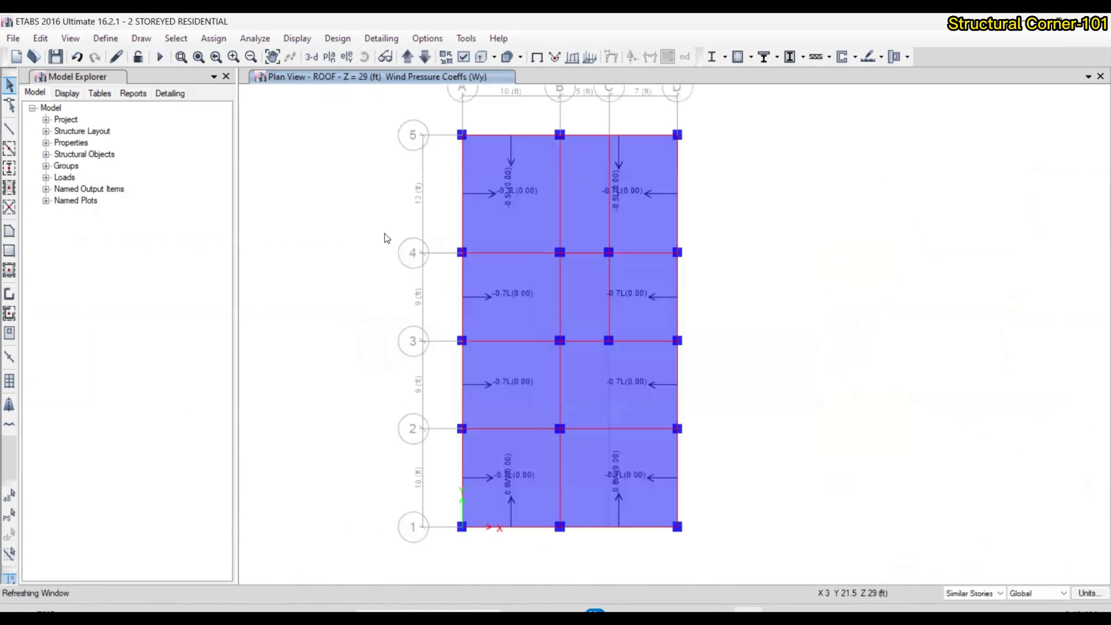
Run the structural analysis and inspect the dead load displacements on the ROOF plan
left_click(160, 58)
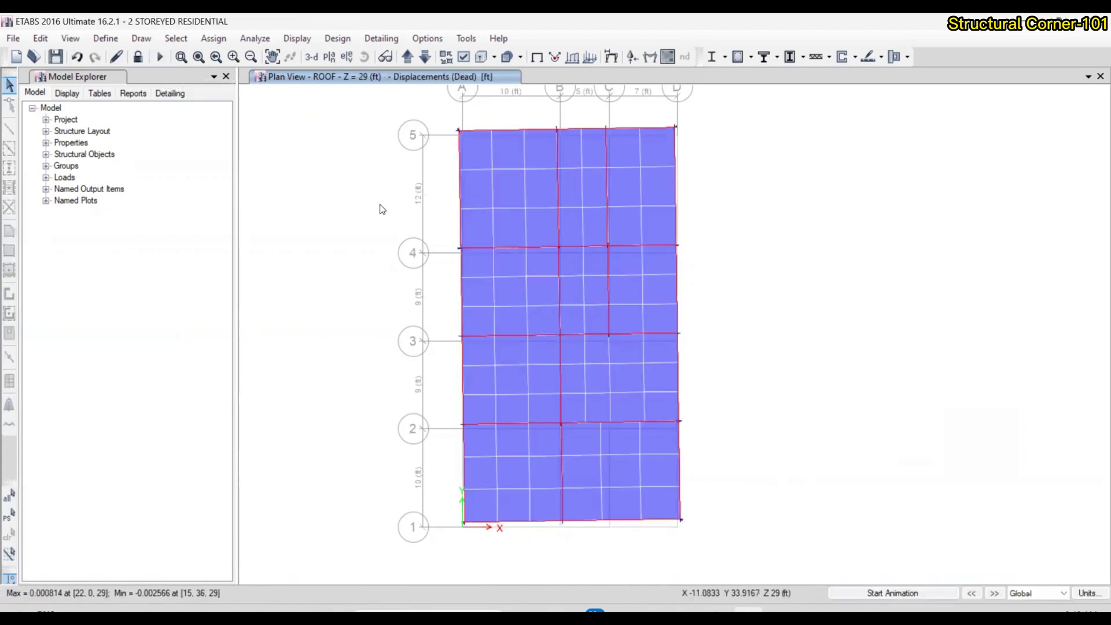
scroll(463, 329, "down", 3)
scroll(475, 329, "up", 3)
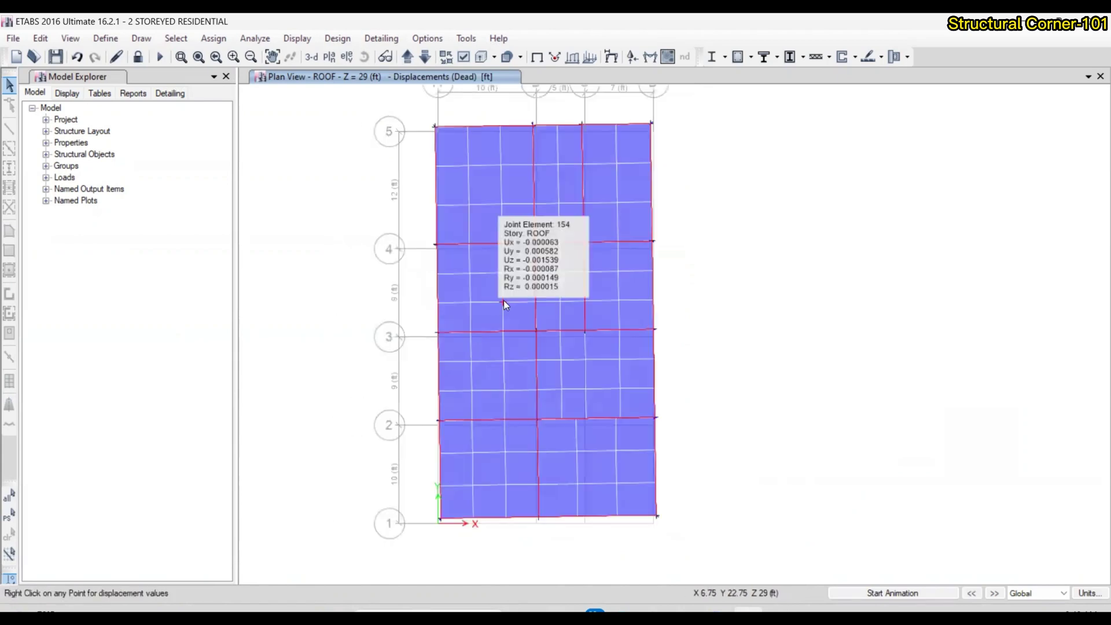
scroll(515, 324, "down", 3)
scroll(511, 314, "up", 3)
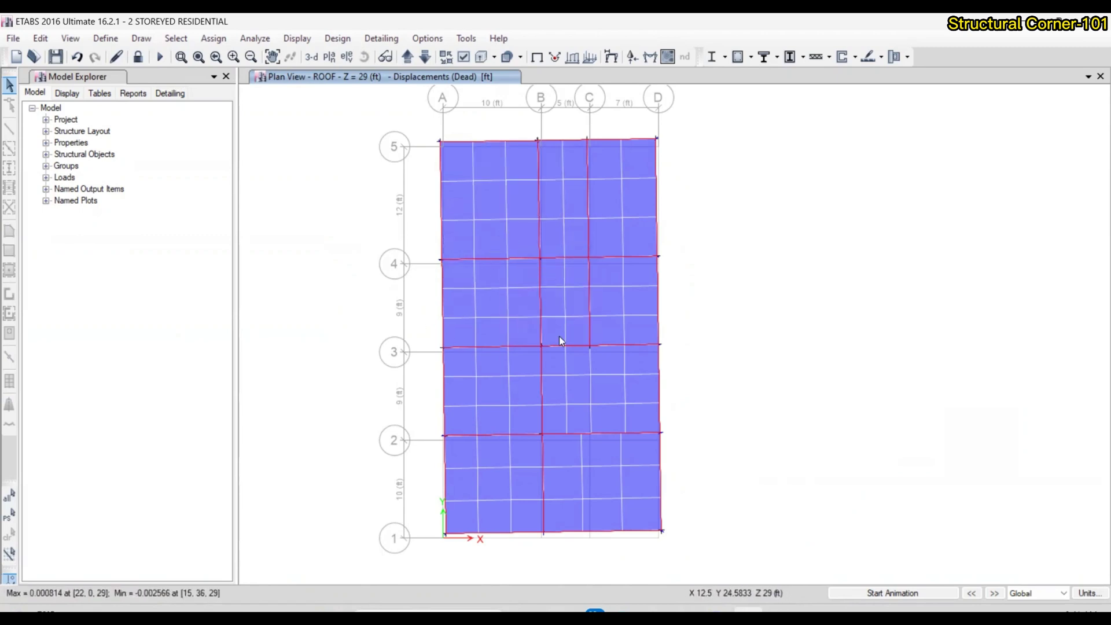
Display the wind pressure shell loads of load pattern Wx on the ROOF plan
left_click(297, 38)
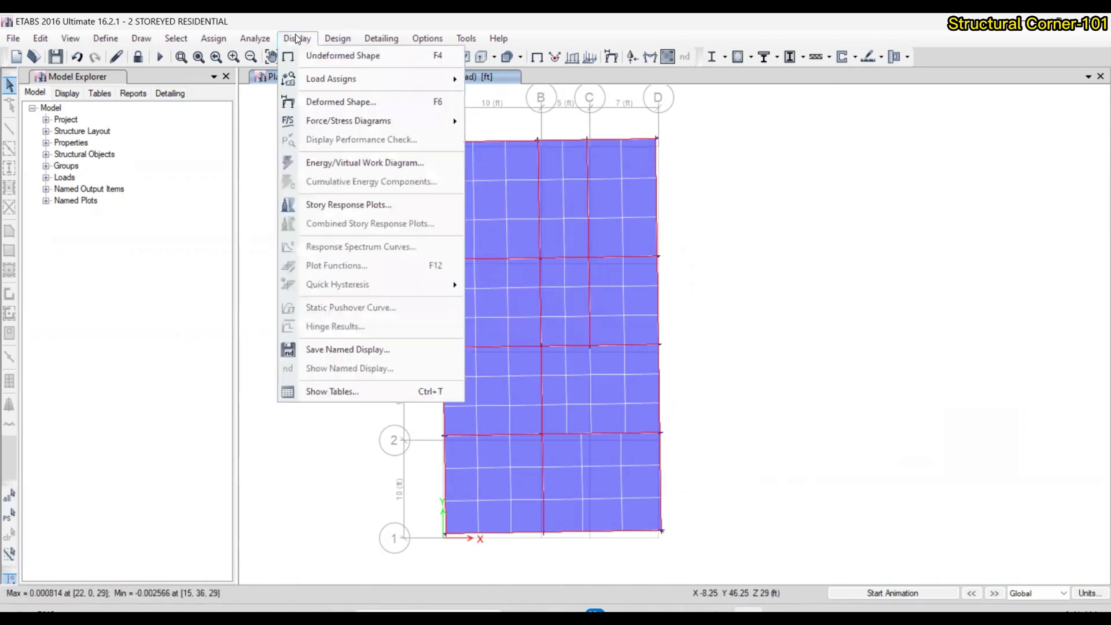
mouse_move(381, 79)
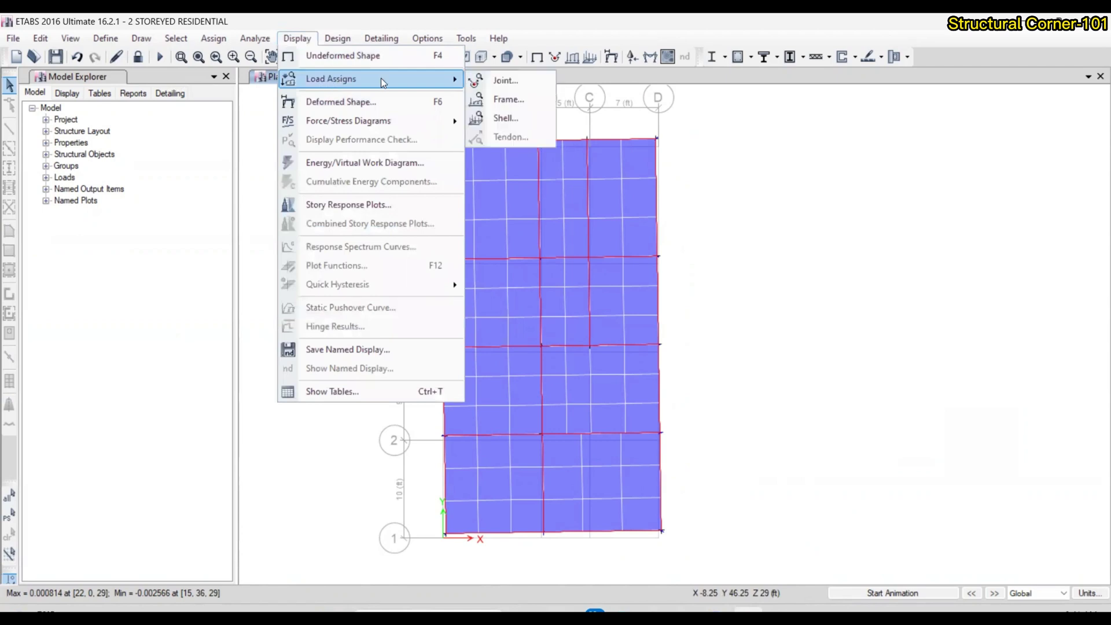
left_click(512, 118)
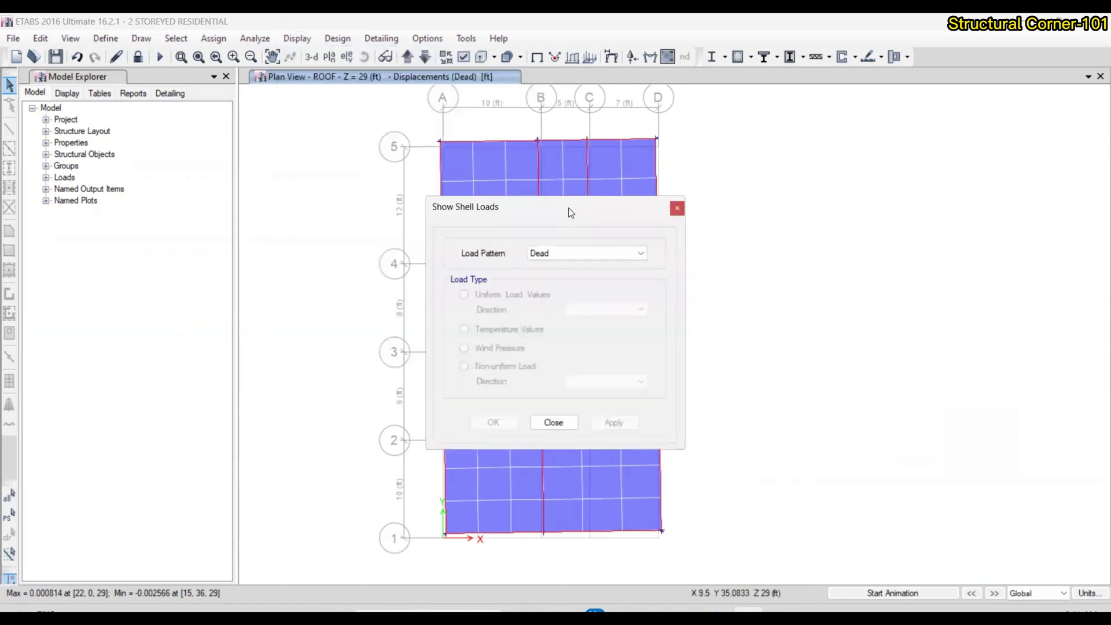
left_click_drag(568, 209, 200, 118)
left_click(222, 164)
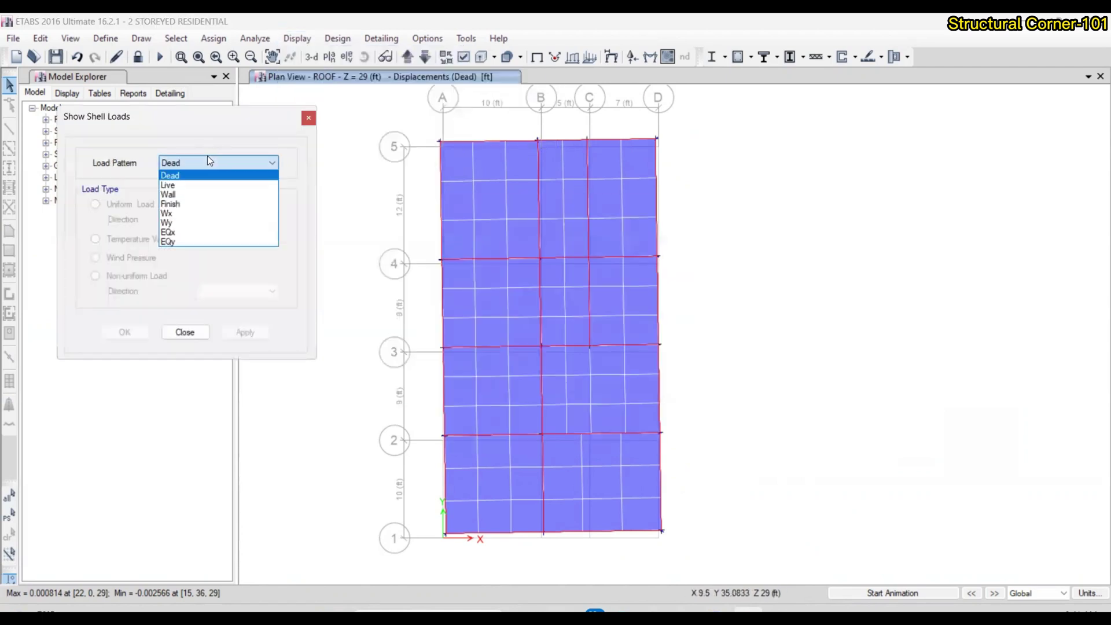
left_click(181, 214)
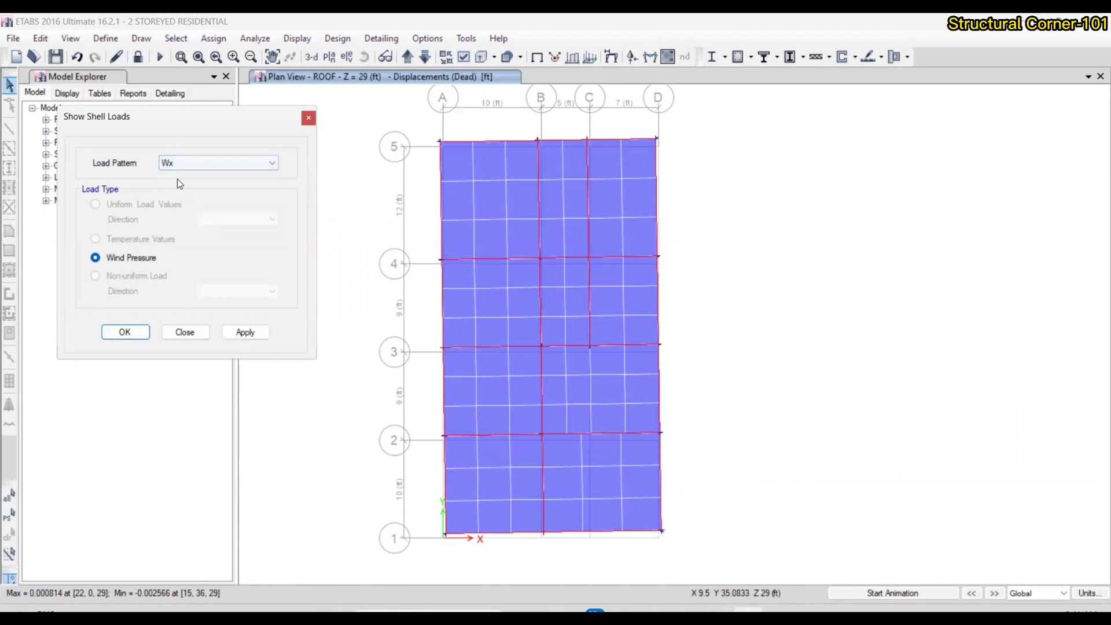
left_click(249, 333)
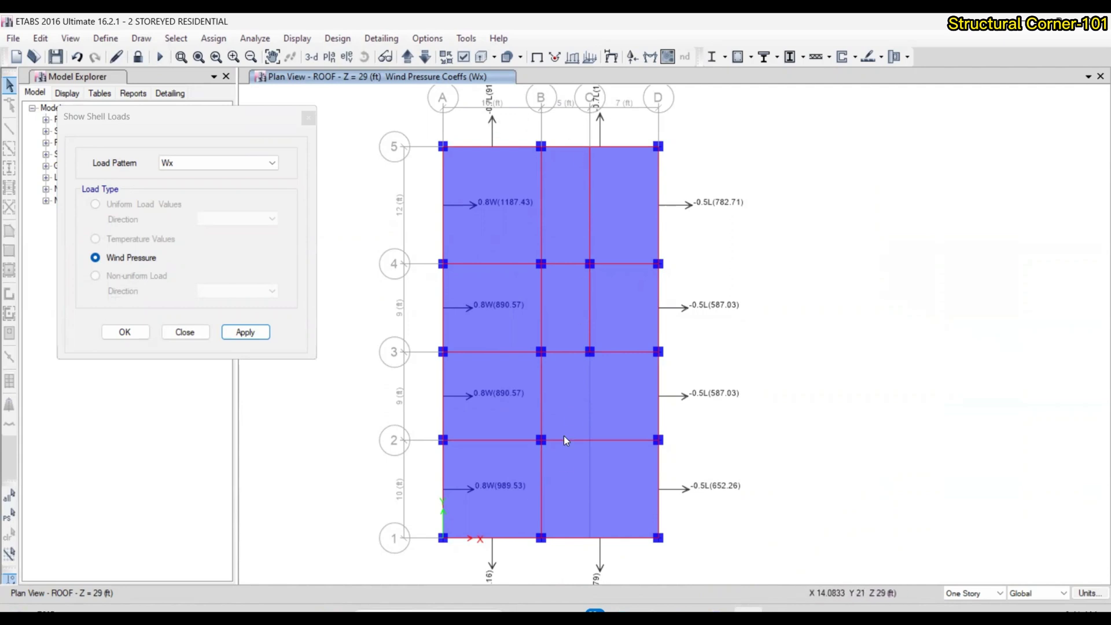
scroll(598, 397, "down", 3)
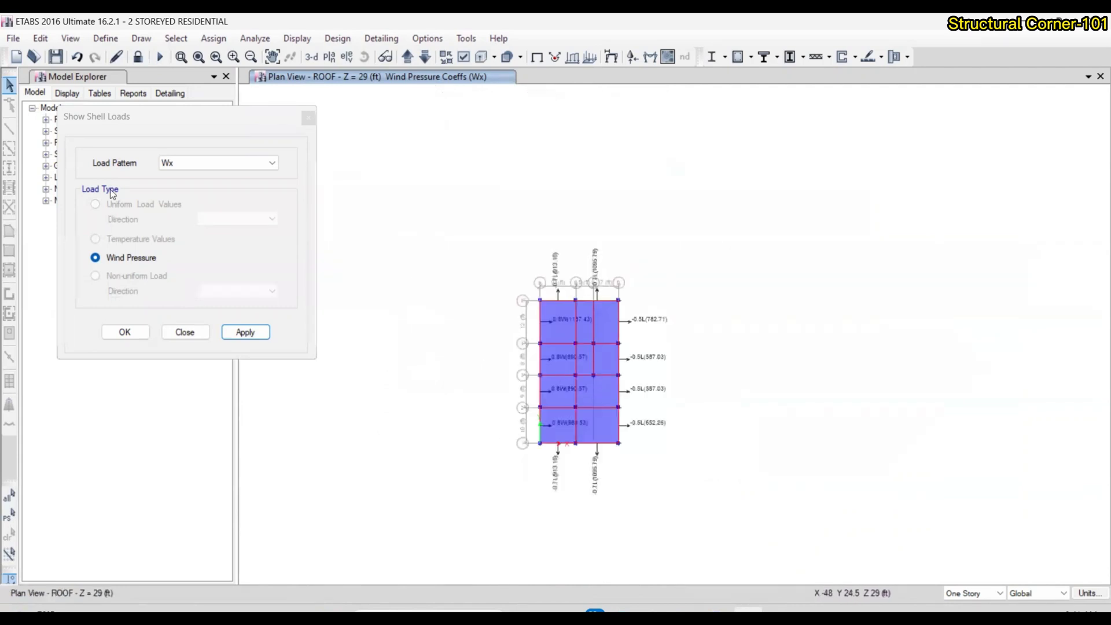
Switch the shell load display to pattern Wy and examine the wind pressures on all sides of the ROOF plan
left_click(198, 164)
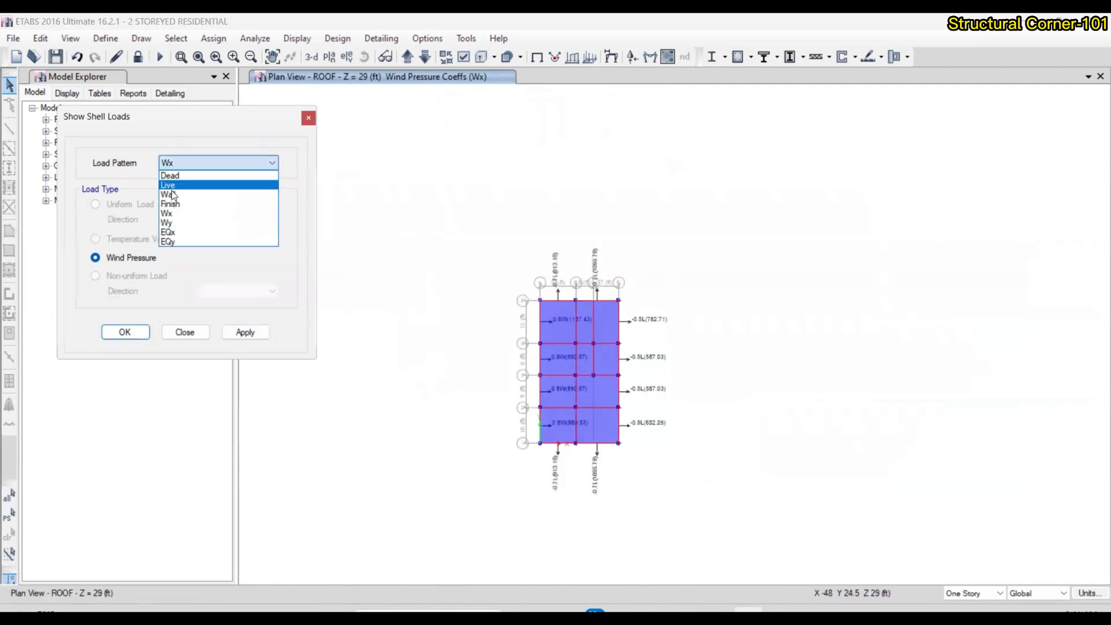
left_click(173, 223)
left_click(245, 332)
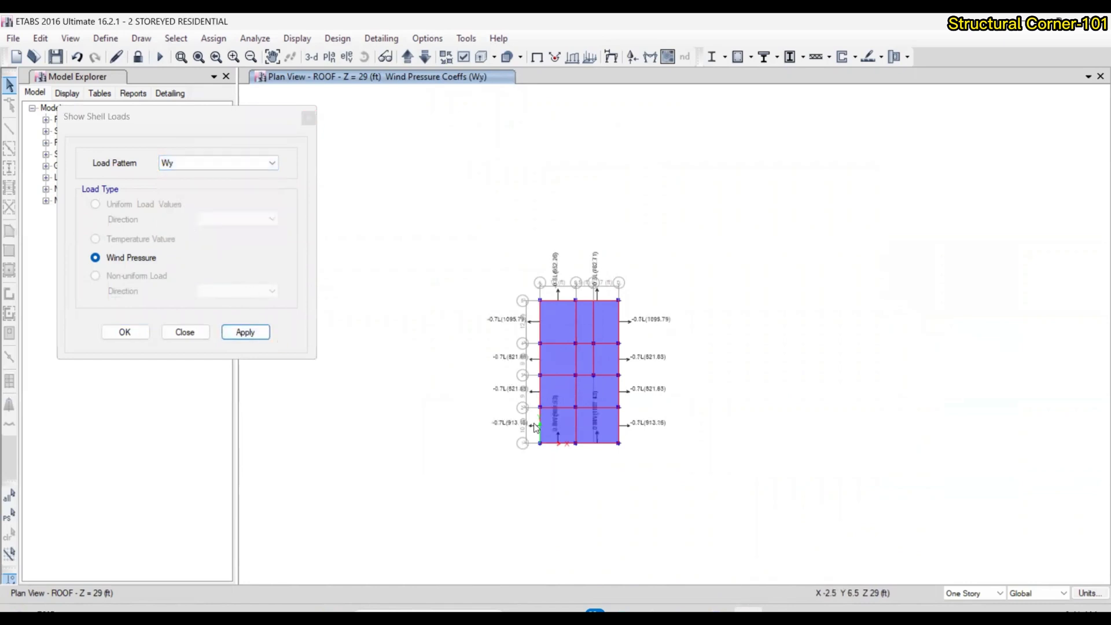
scroll(573, 440, "up", 3)
scroll(574, 440, "down", 3)
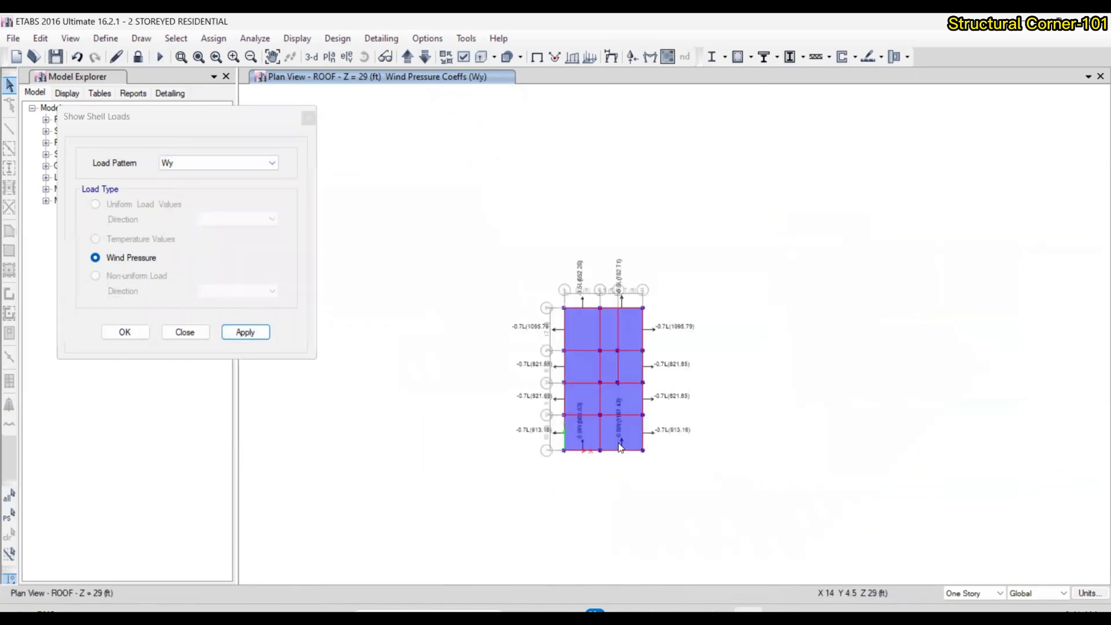
scroll(590, 307, "up", 3)
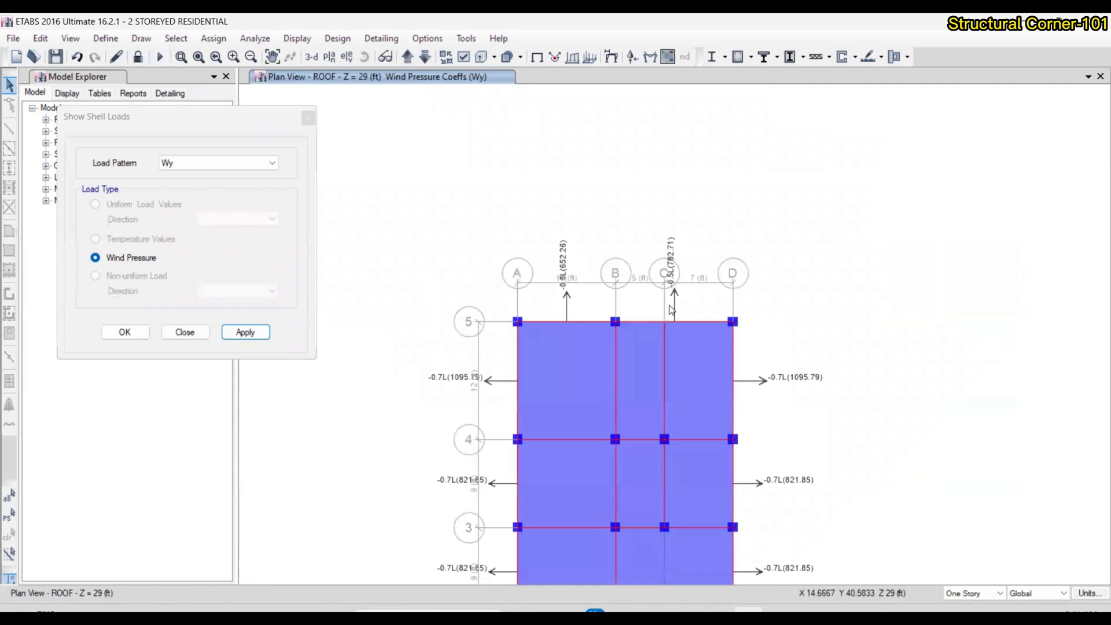
scroll(672, 292, "down", 3)
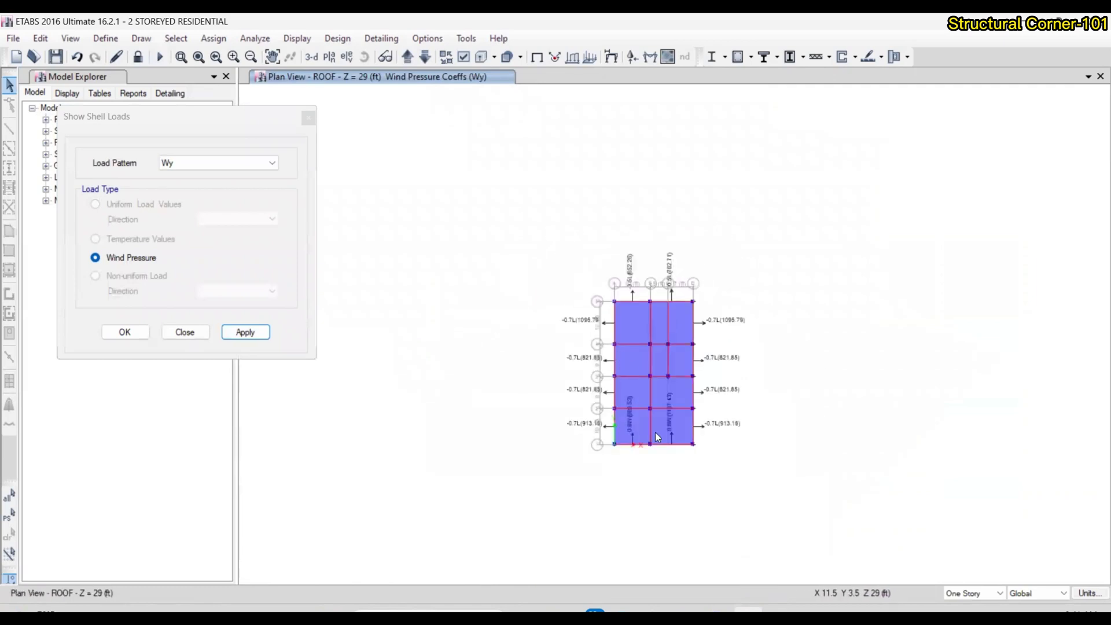
Inspect the Wy windward pressures along grid 1, leeward along grid 5 and the side wall pressures, and close the shell loads dialog
scroll(650, 389, "up", 3)
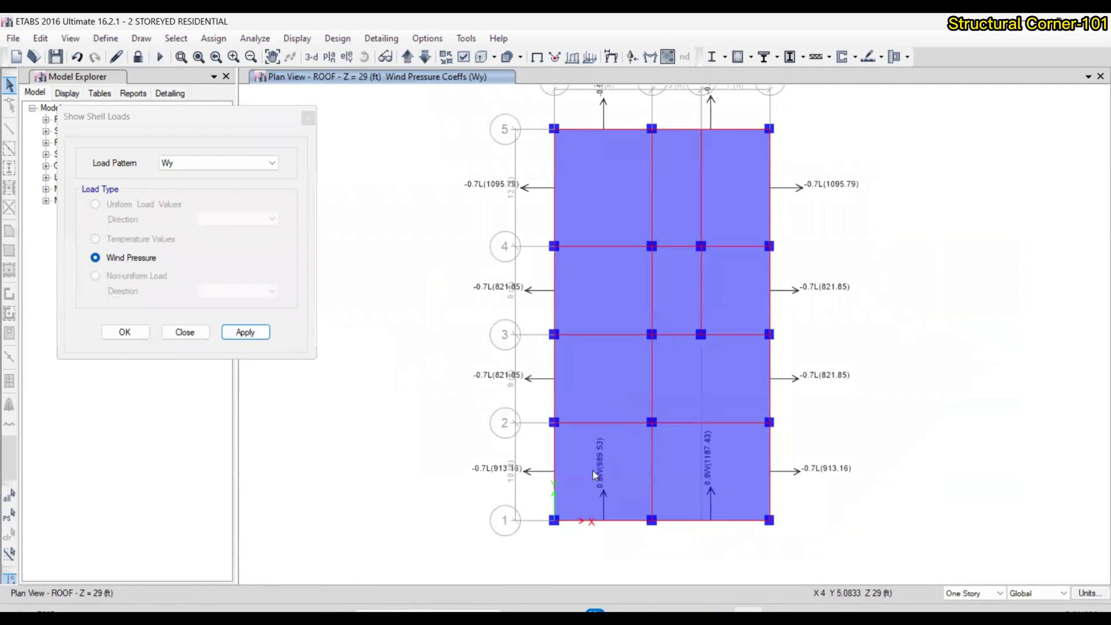
scroll(593, 473, "down", 3)
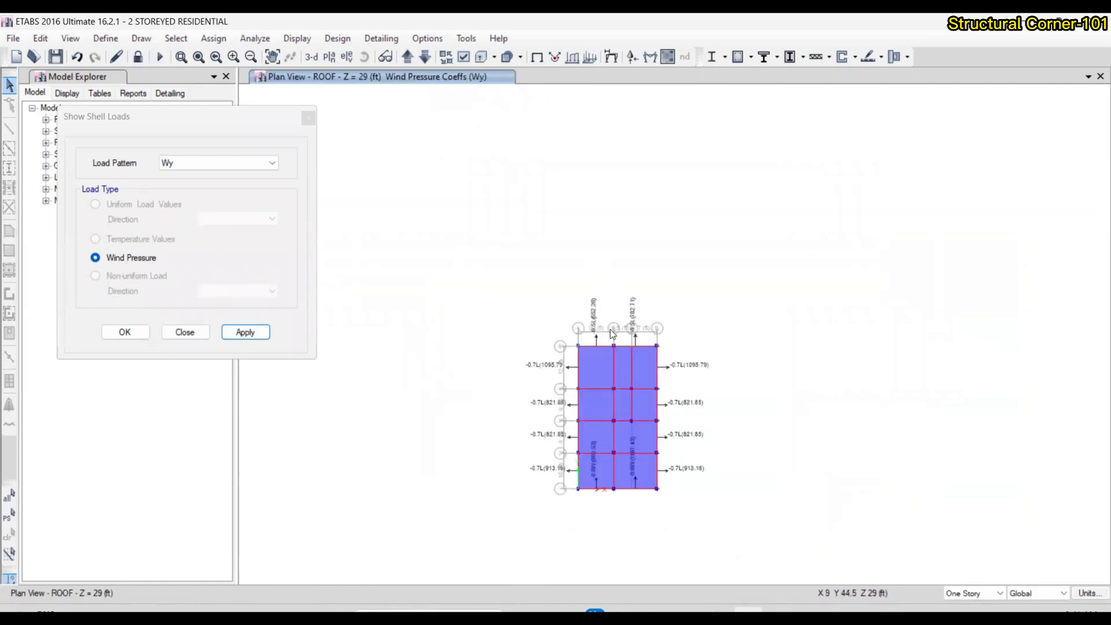
scroll(609, 328, "up", 3)
scroll(654, 325, "down", 5)
scroll(674, 353, "up", 3)
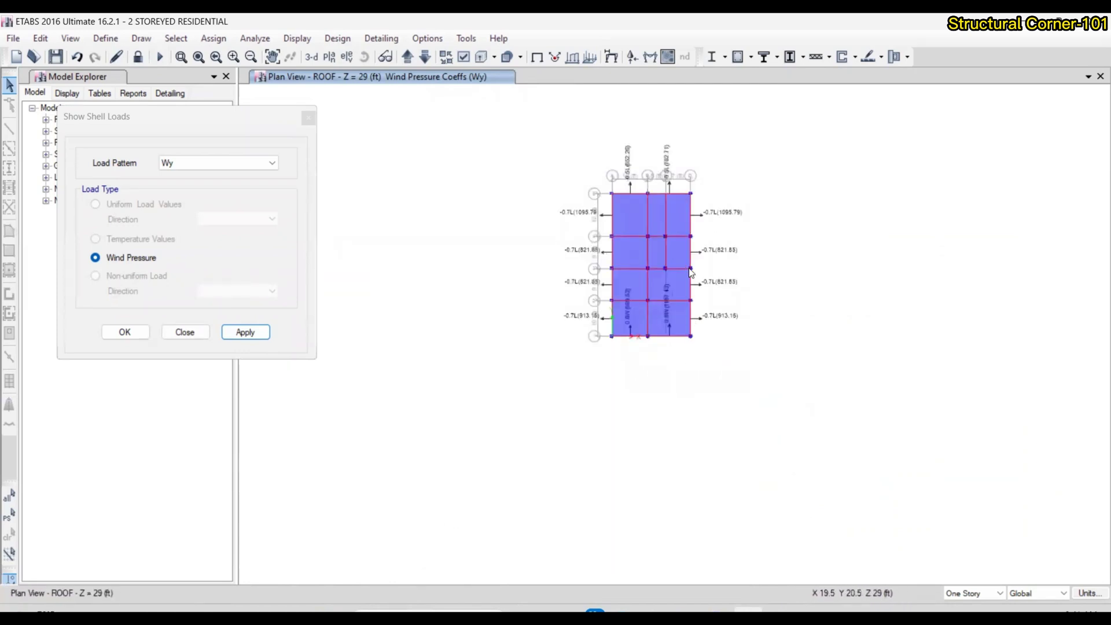
scroll(648, 183, "up", 3)
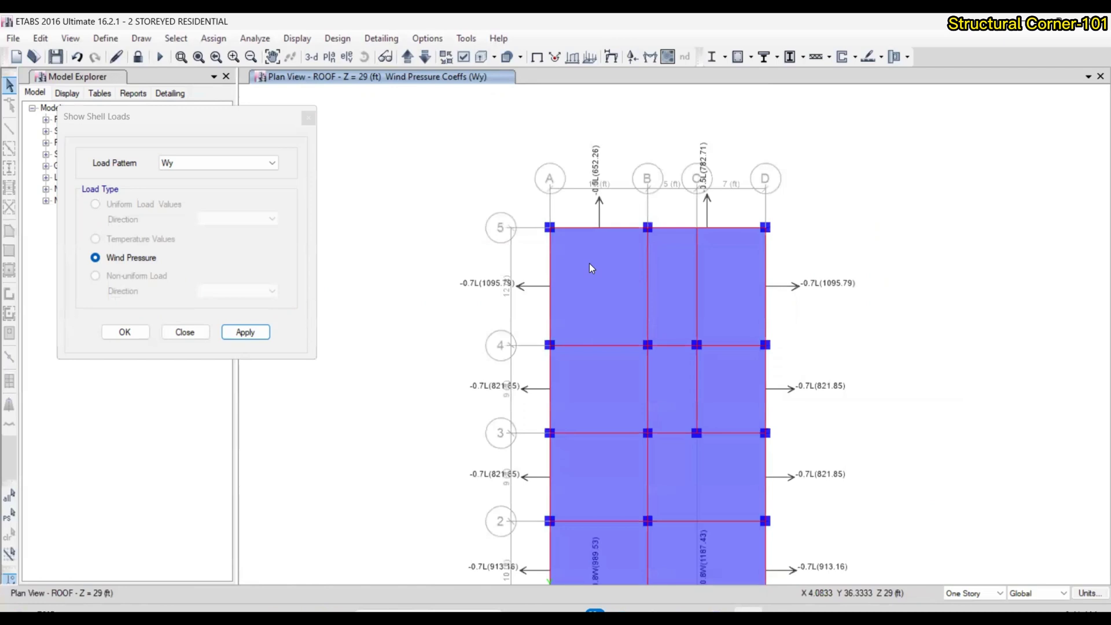
scroll(547, 267, "down", 3)
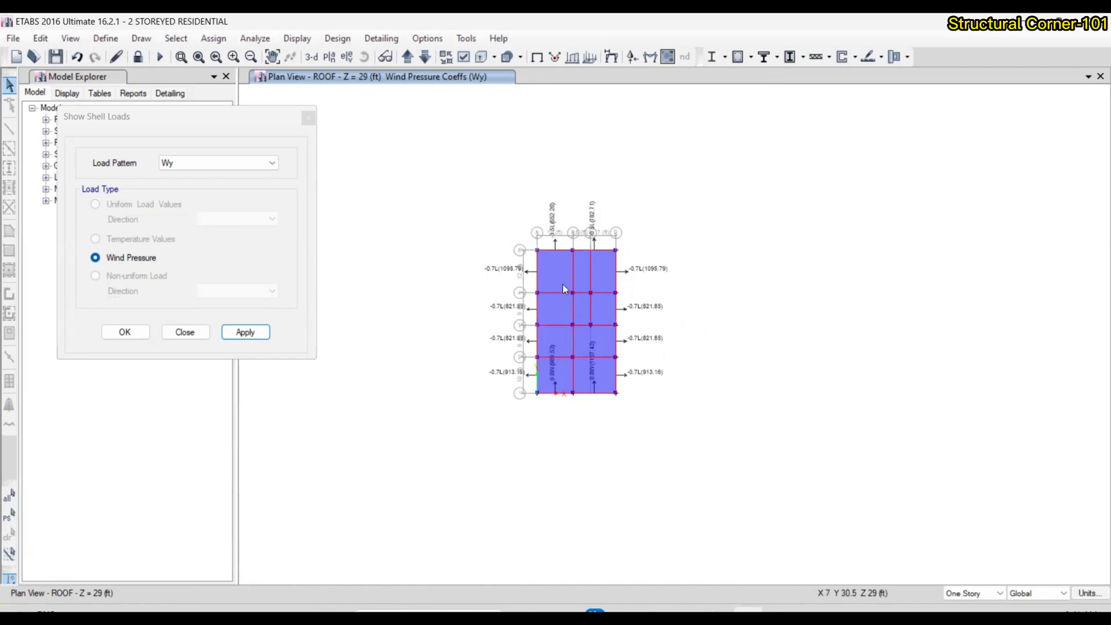
left_click(184, 331)
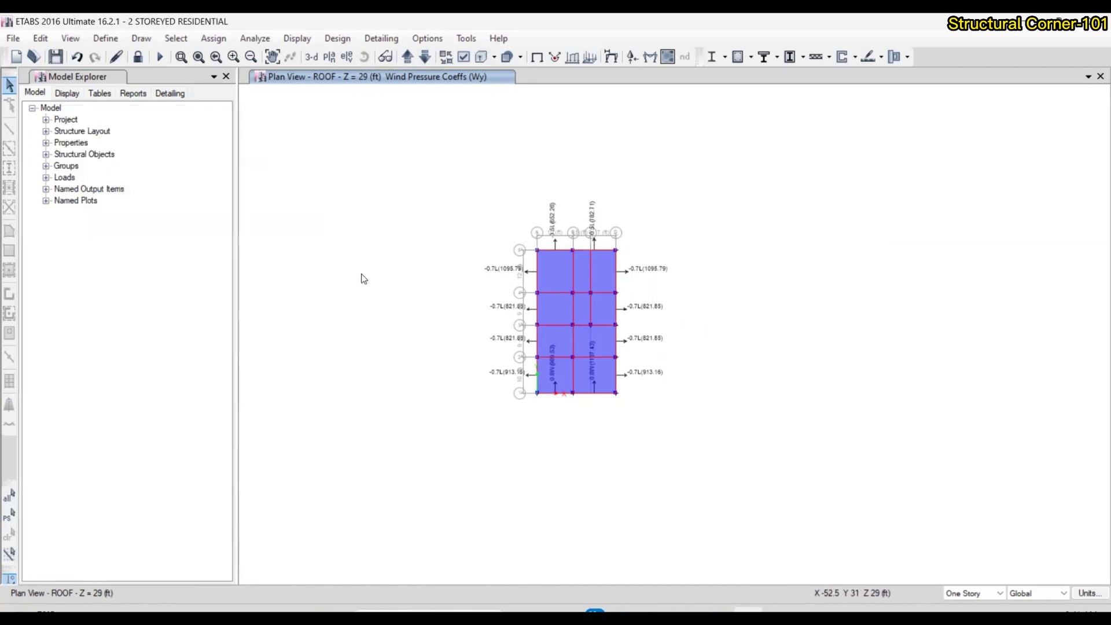
Display the elevation view along grid A
left_click(345, 59)
left_click(613, 497)
left_click(552, 498)
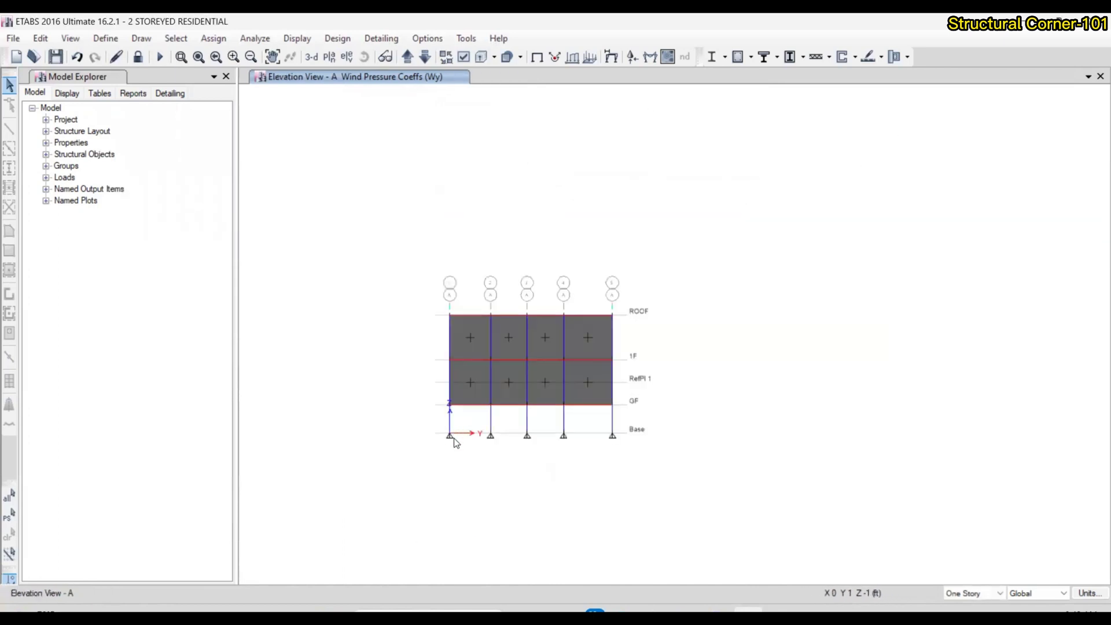
scroll(431, 448, "down", 4)
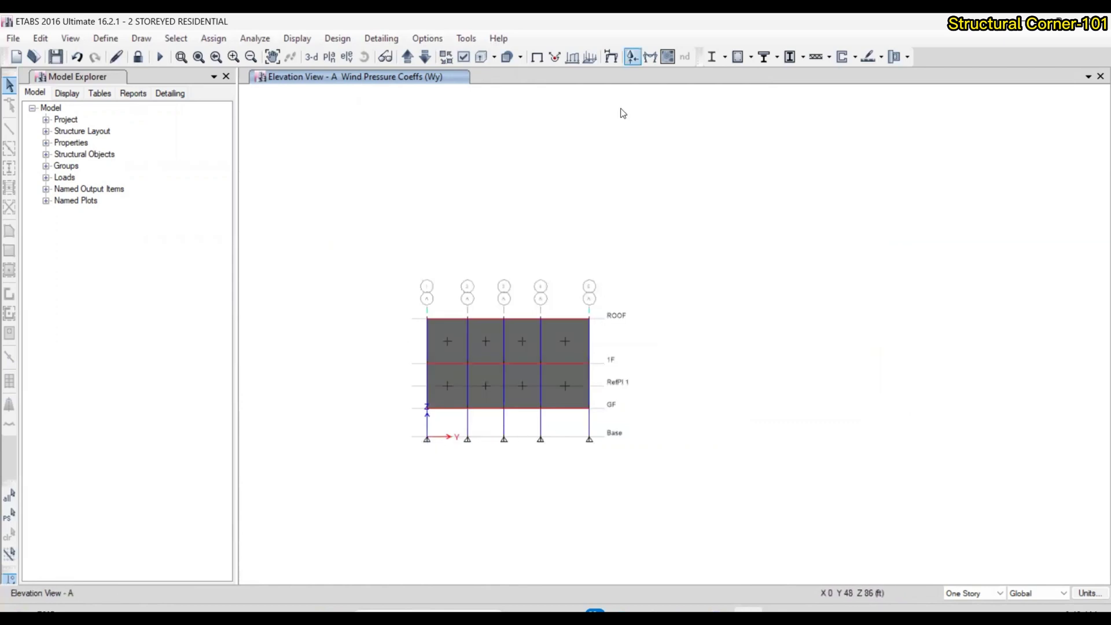
Show the deformed shape of elevation A for load case Wy and inspect the displacements at the roof corners
left_click(611, 56)
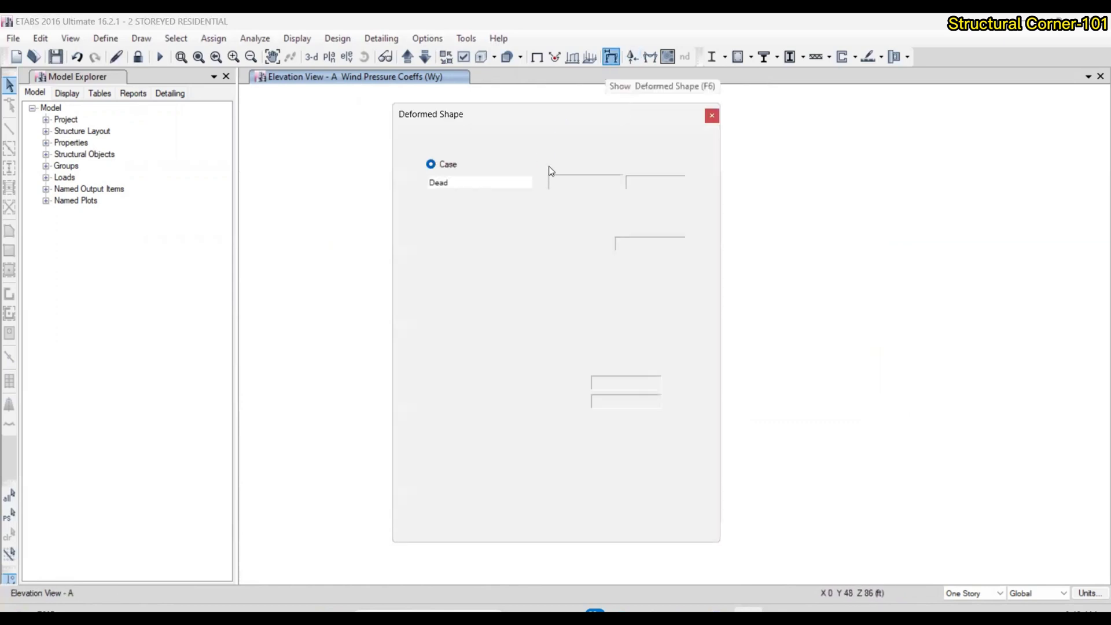
left_click_drag(565, 116, 280, 116)
left_click(212, 184)
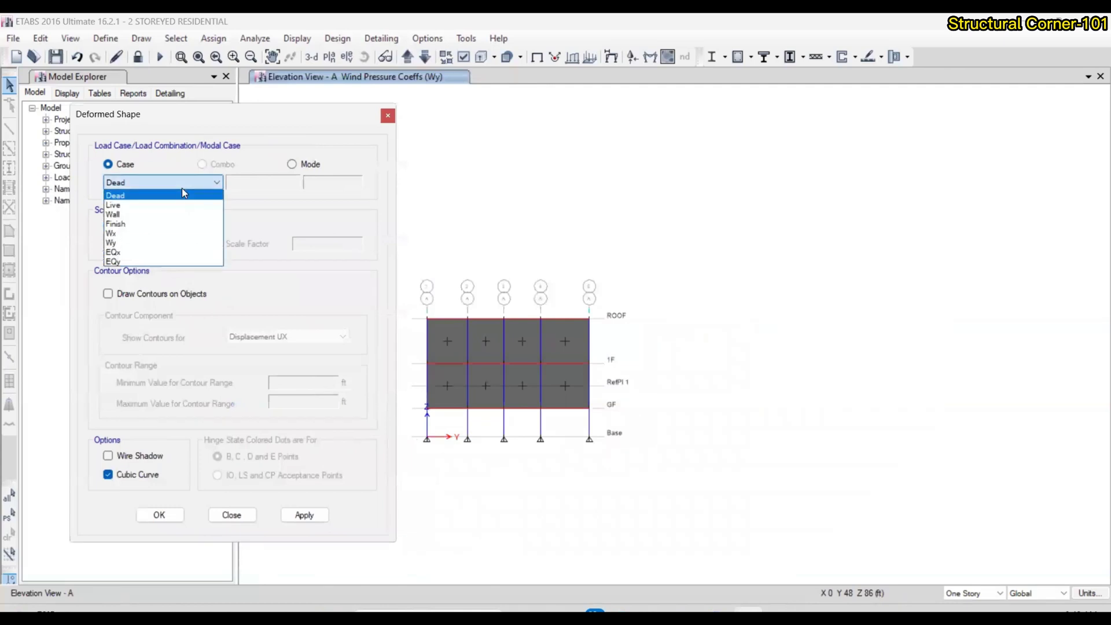
left_click(168, 260)
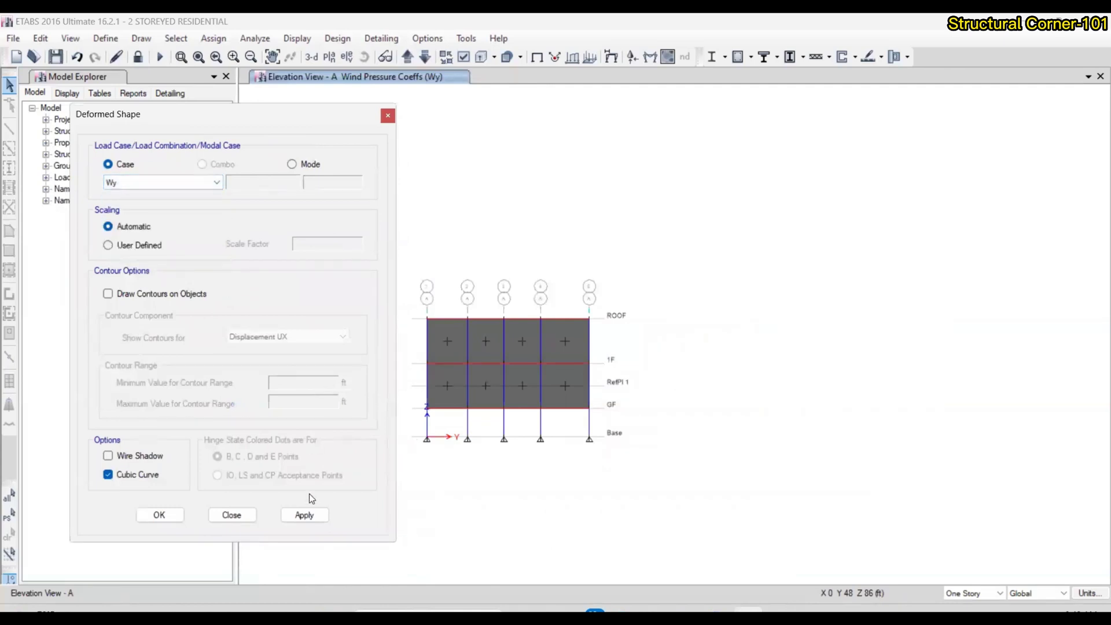
left_click(305, 514)
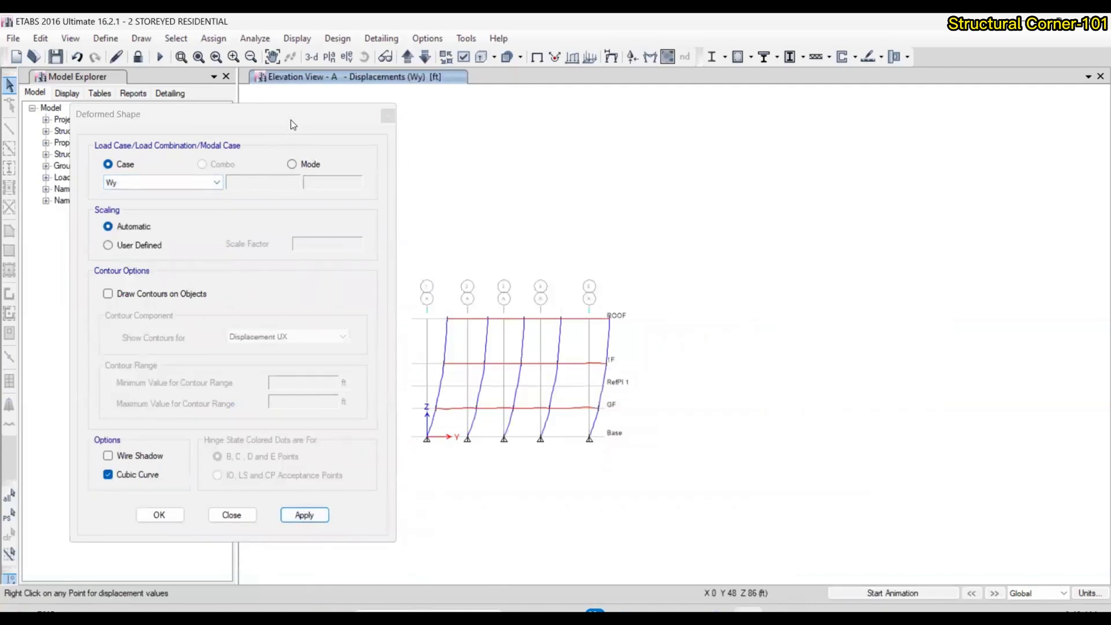
left_click_drag(284, 109, 220, 86)
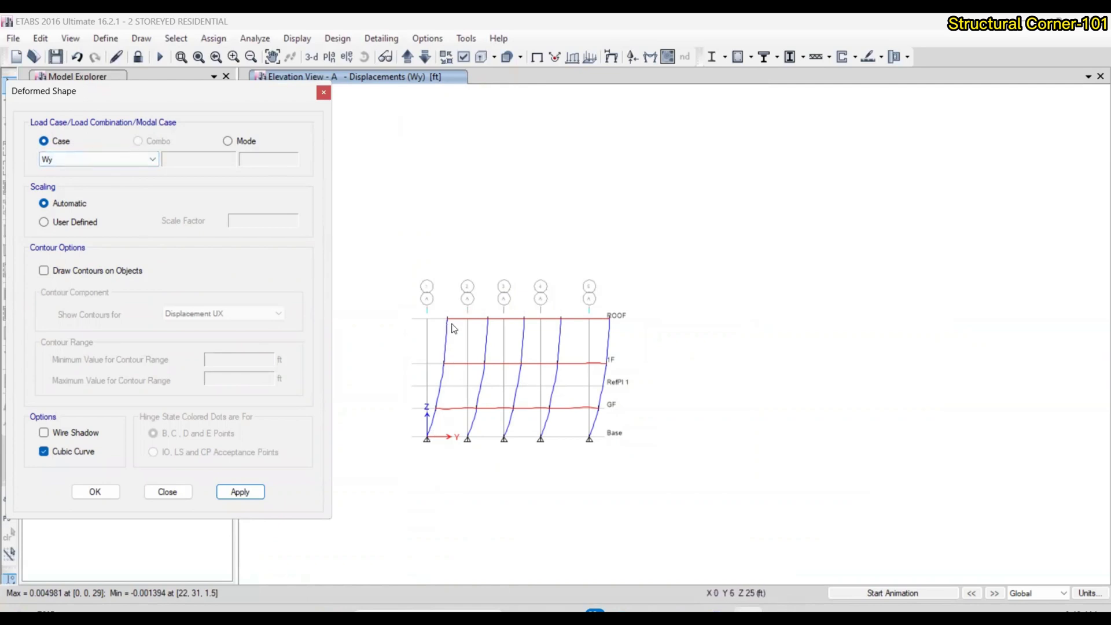
mouse_move(449, 323)
mouse_move(613, 324)
Switch to the 3-D view and display the deformed shape for load case Wx
left_click(311, 57)
left_click(96, 158)
left_click(57, 220)
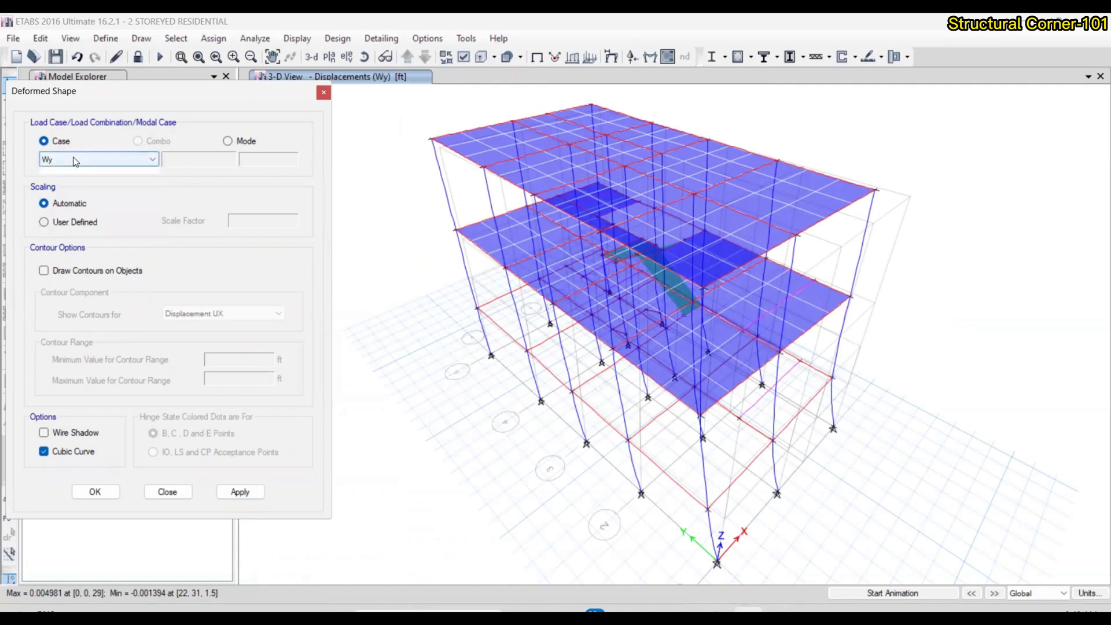
left_click(73, 158)
left_click(60, 219)
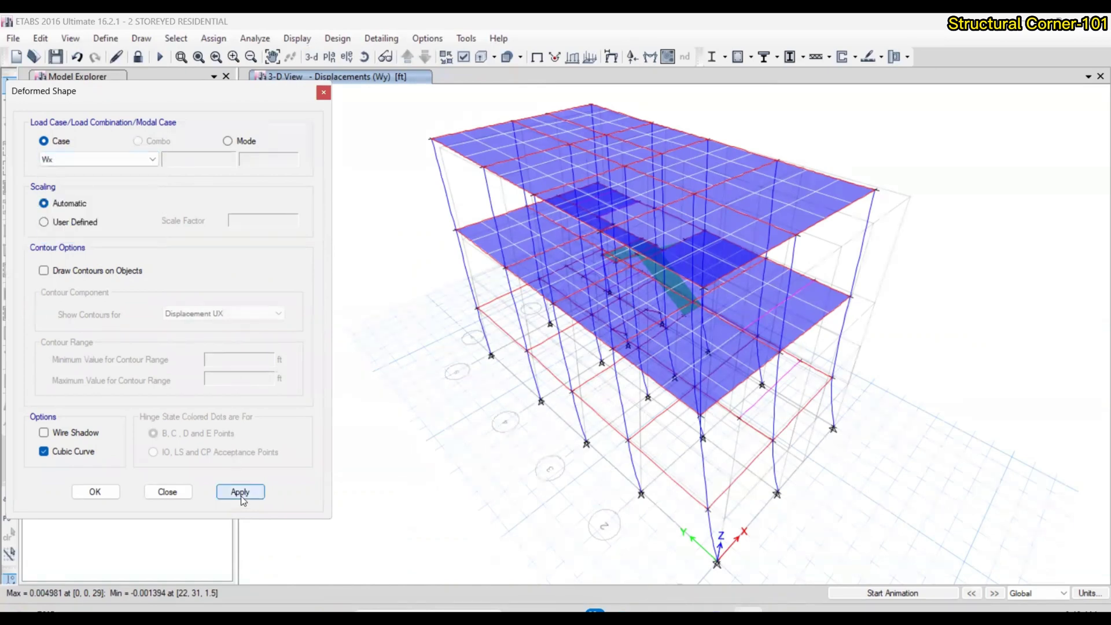
left_click(239, 493)
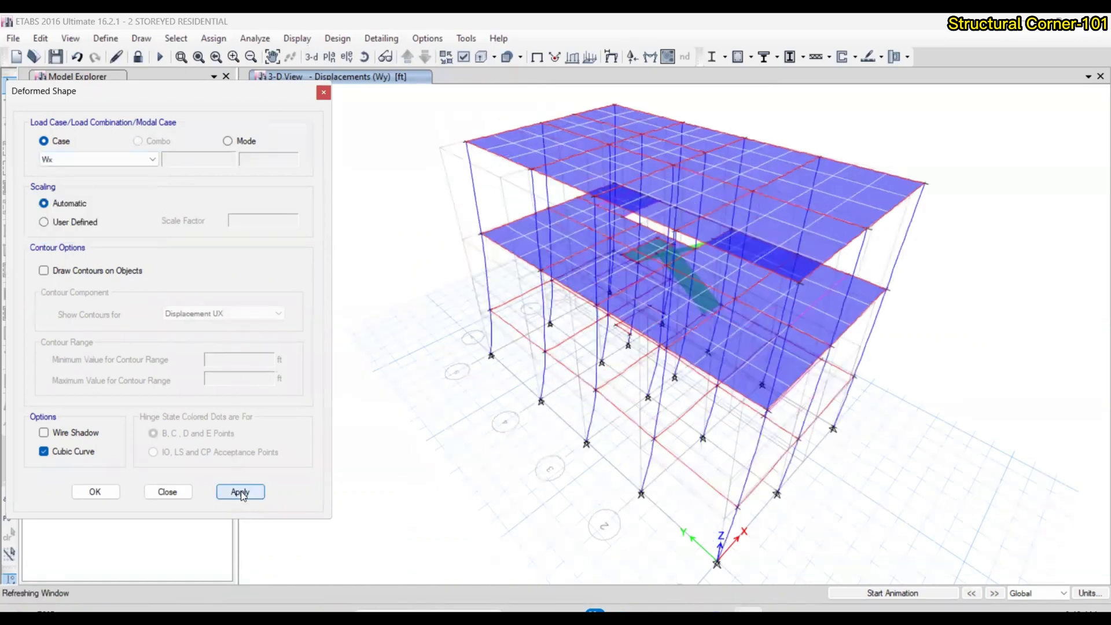
Play and stop the Wx deformed shape animation, and close the deformed shape settings
left_click(887, 594)
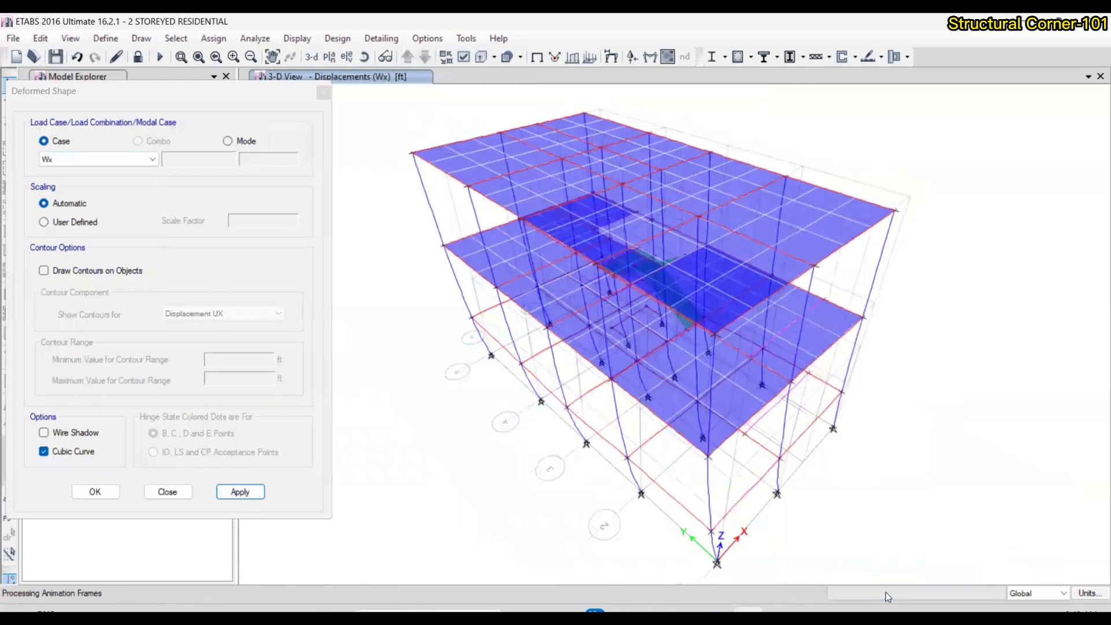
left_click(886, 593)
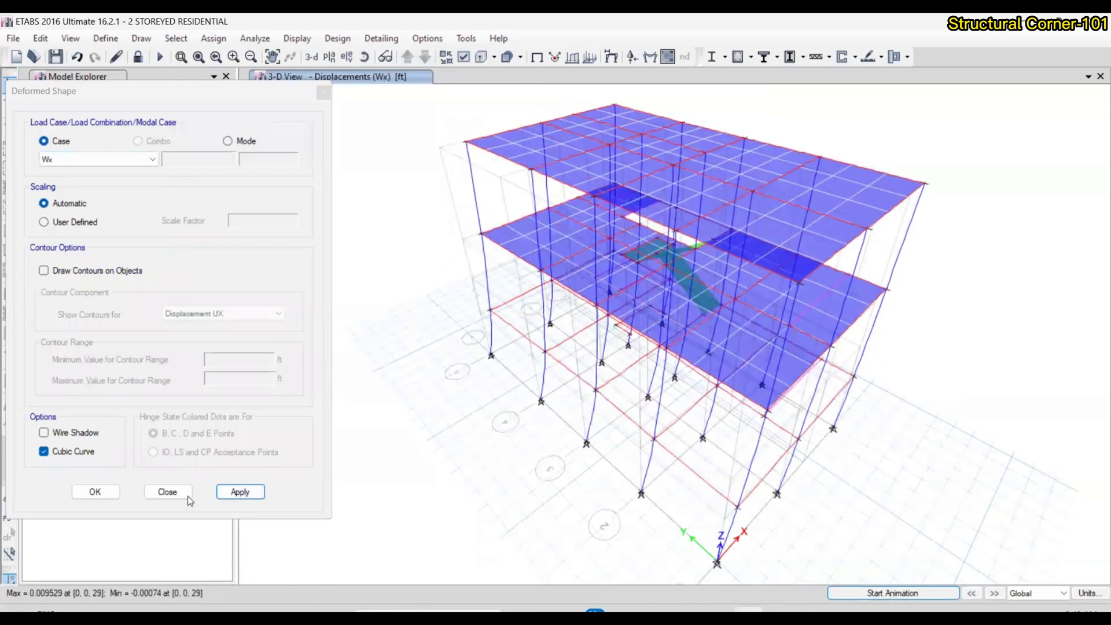
left_click(168, 493)
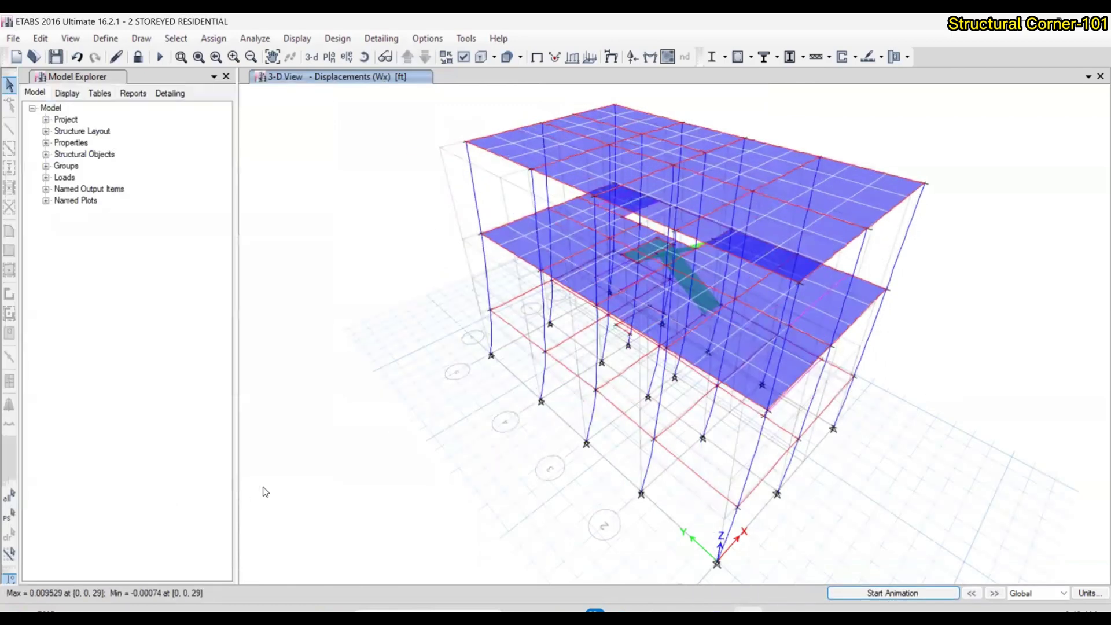